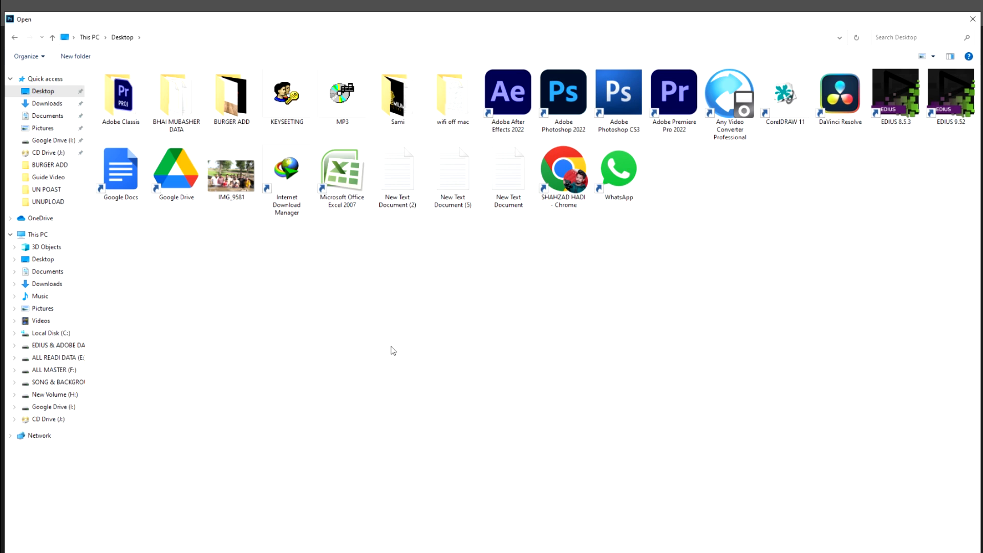
Step: Open the veg-patties burger image and the table image from the BURGER ADD folder on the Desktop
double_click(221, 107)
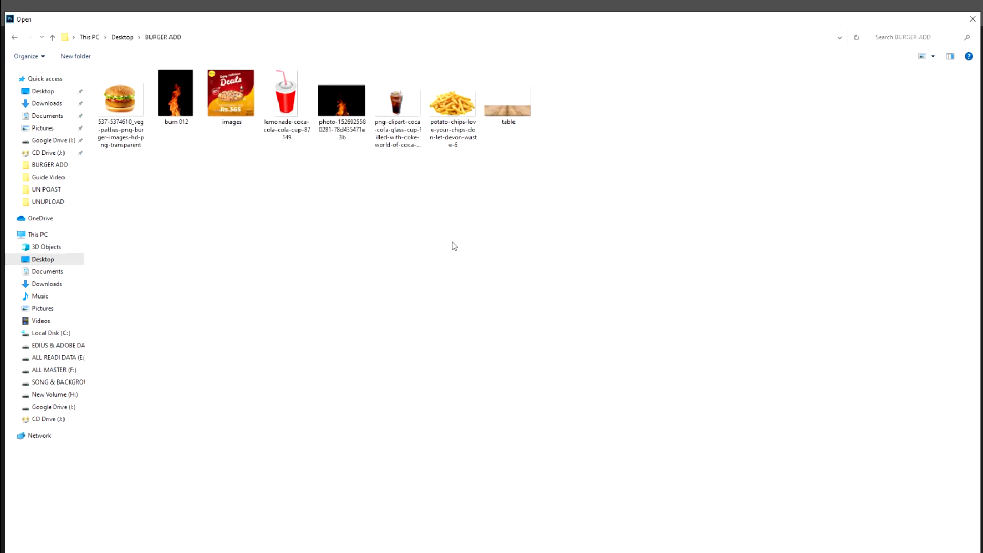
double_click(123, 103)
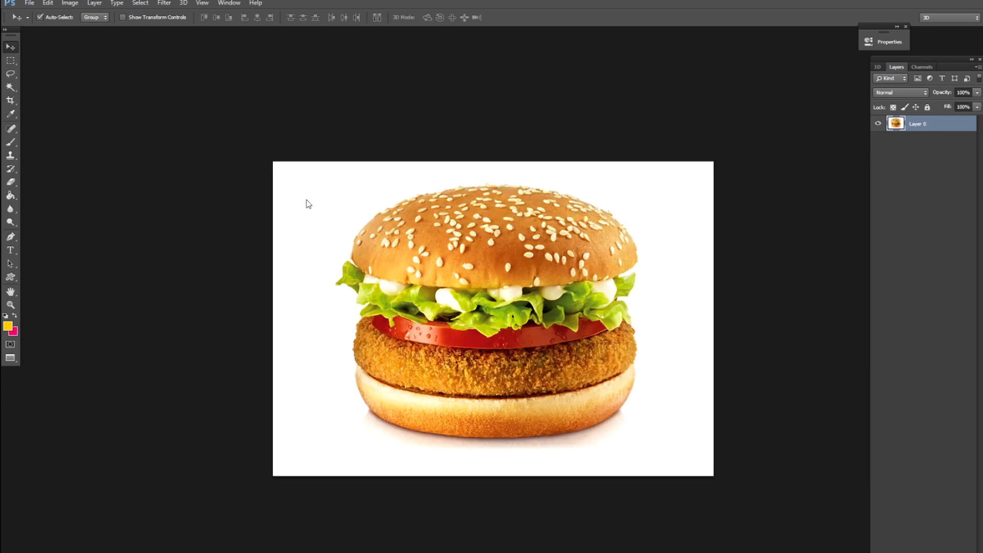
key(ctrl+o)
double_click(505, 107)
Step: Arrange the image windows and copy the wooden table picture into the blank Untitled-1 document
key(f)
key(f)
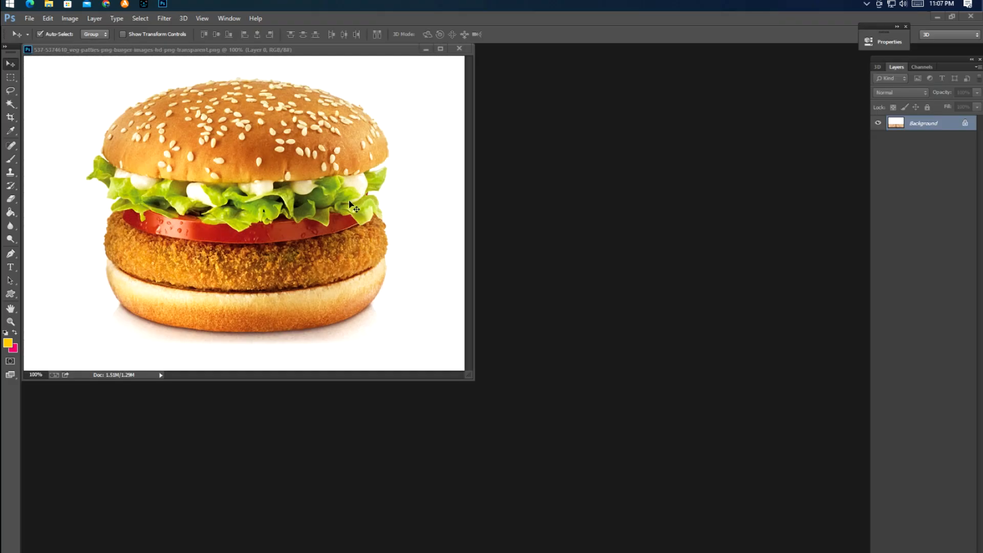
drag(199, 62, 580, 221)
click(345, 58)
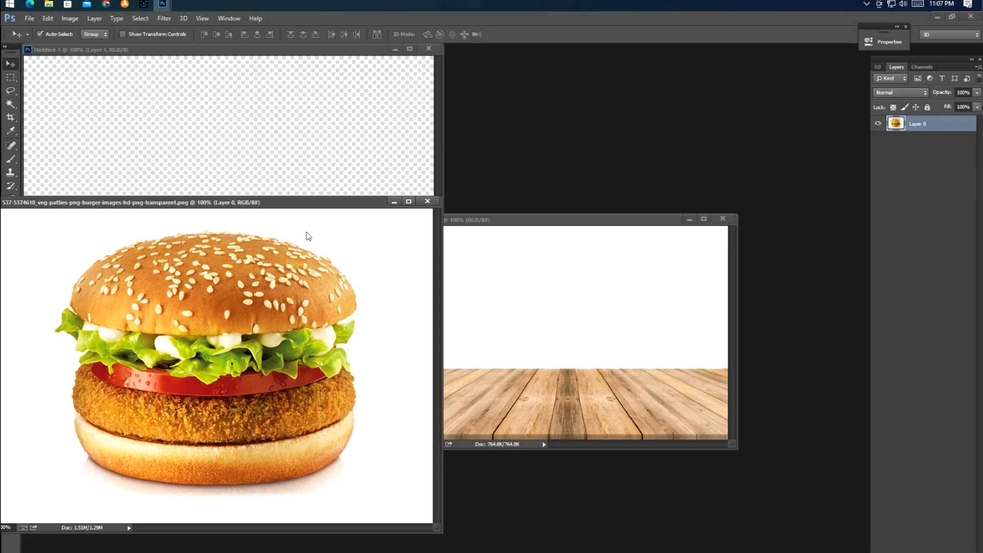
drag(297, 205, 248, 461)
drag(580, 360, 220, 277)
key(f)
drag(456, 357, 453, 372)
Step: Select the white area above the wooden tabletop by colour and delete it
key(w)
click(456, 309)
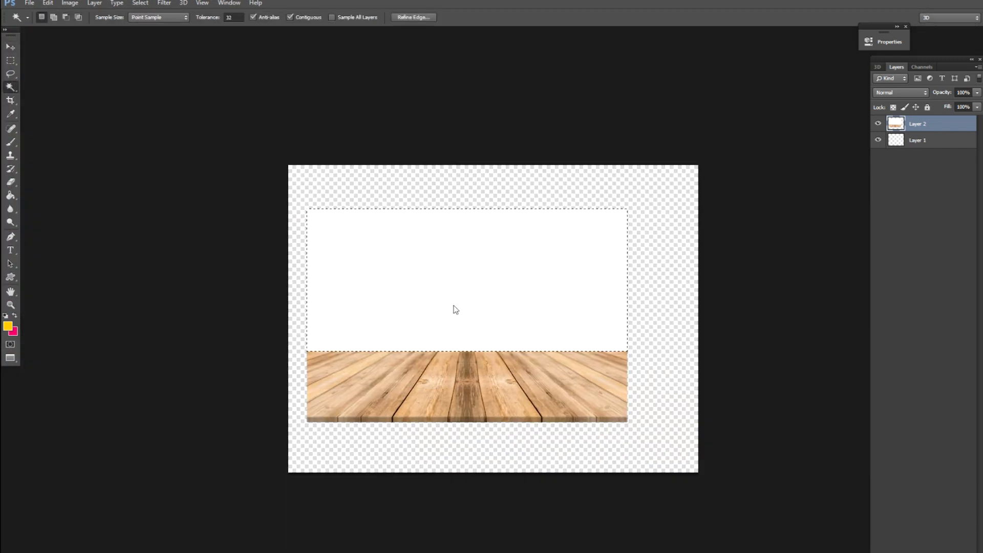
key(Delete)
key(v)
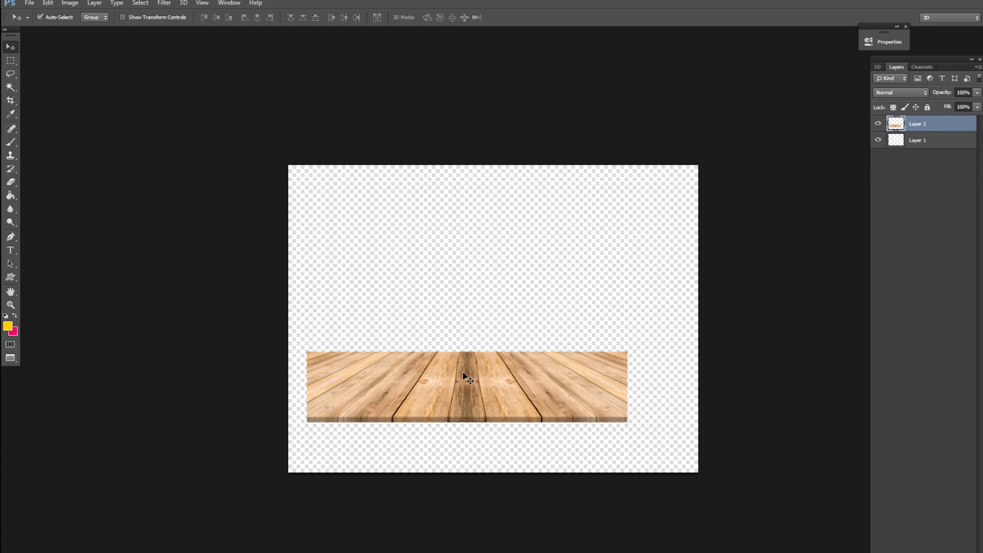
Step: Enlarge the wooden tabletop to about 141%, place it along the canvas's lower edge and reduce its height
drag(464, 377, 467, 401)
key(ctrl+t)
drag(625, 372, 692, 357)
drag(599, 403, 616, 428)
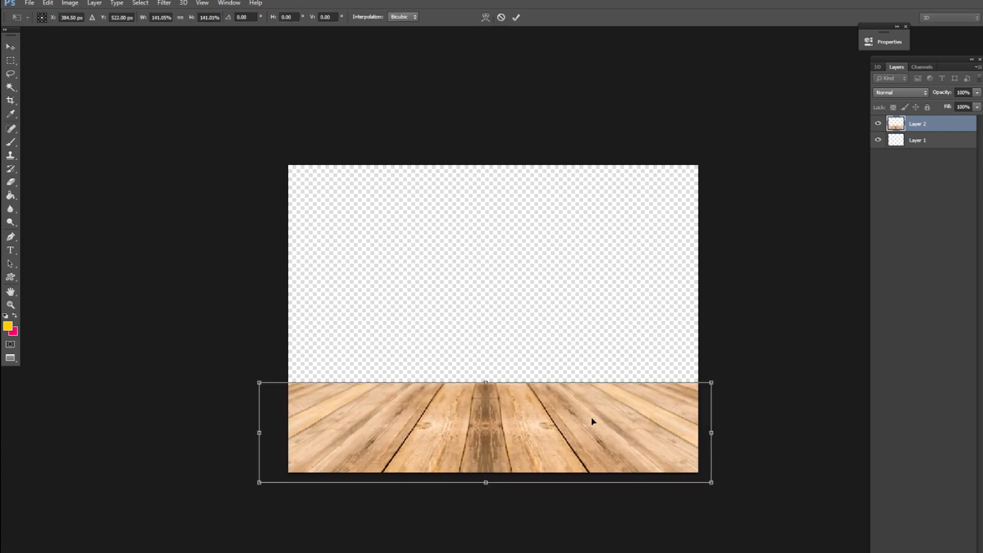
drag(488, 383, 487, 420)
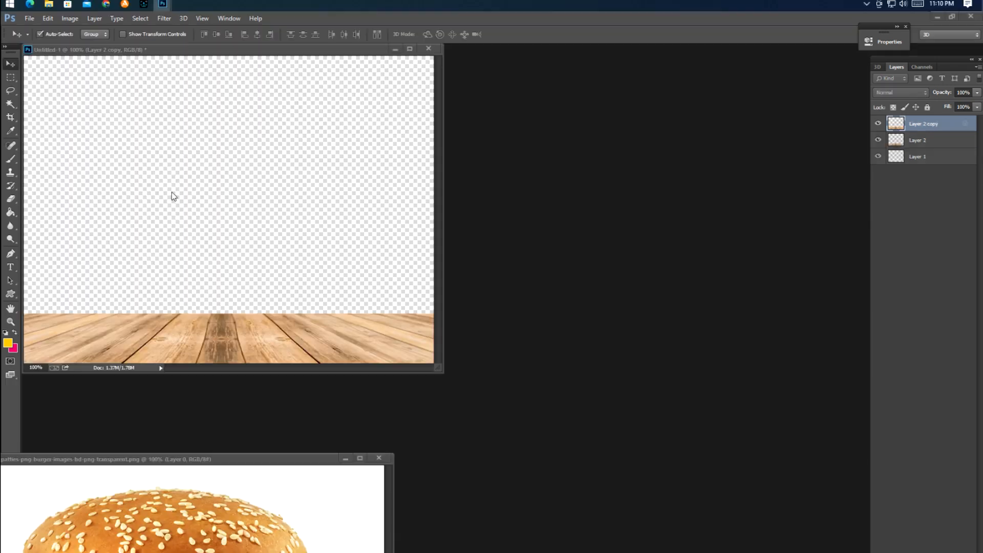
Step: Paste the brick wall image, scale it to about 322% to cover the canvas, and place it behind the tabletop
key(ctrl+v)
key(f)
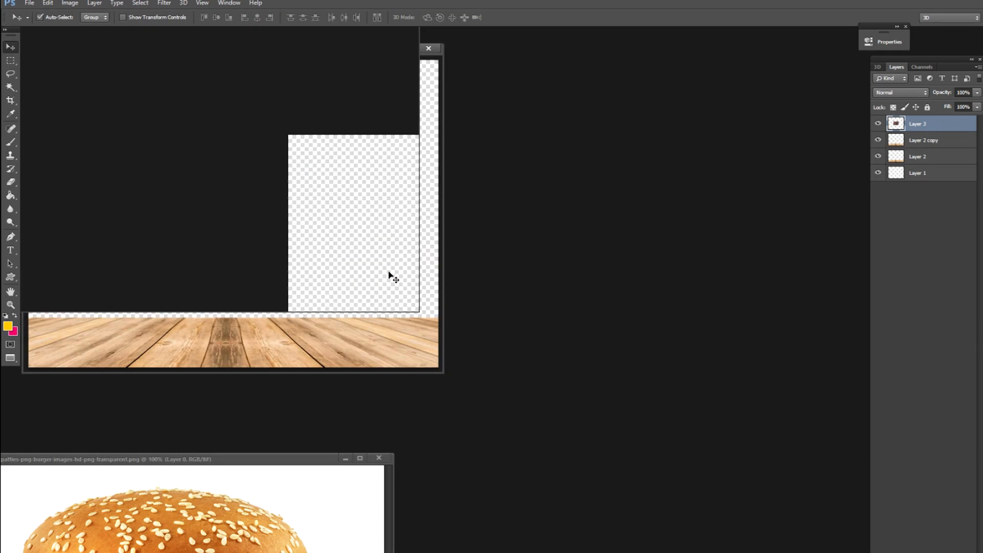
key(ctrl+t)
drag(566, 268, 737, 186)
drag(601, 272, 600, 246)
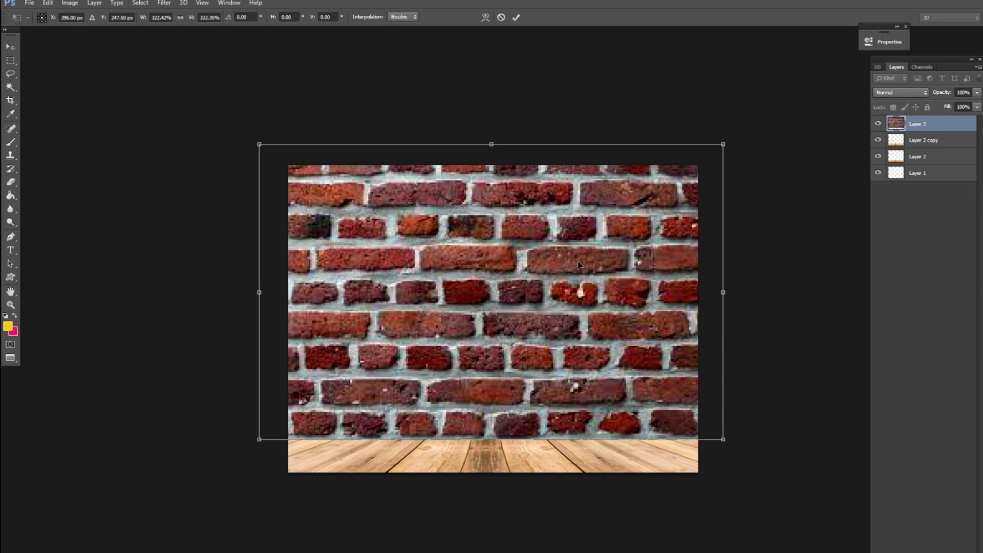
key(Return)
key(ctrl+bracketleft)
Step: Apply a Gaussian Blur with a 2.1-pixel radius to the brick wall layer
key(alt+t)
key(b)
key(Right)
key(g)
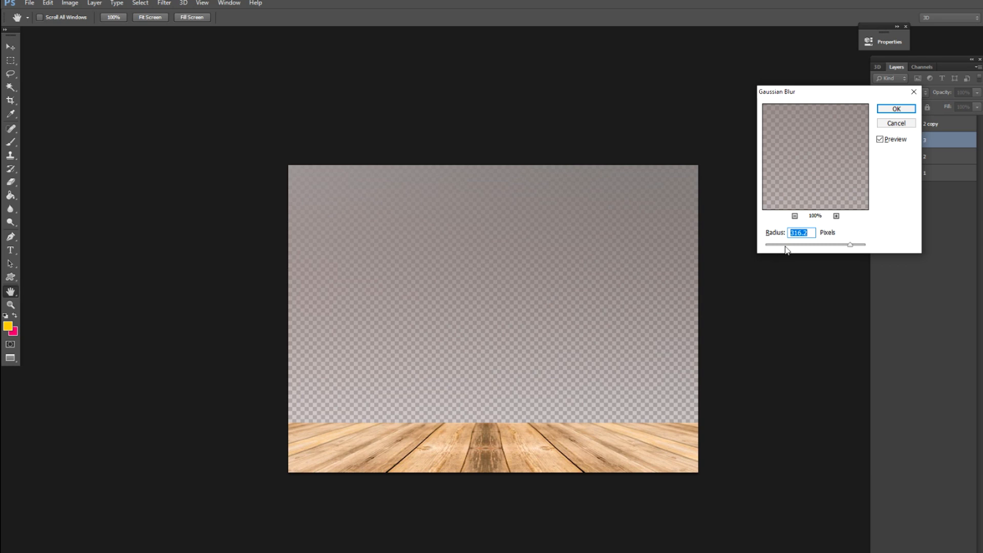
drag(778, 246, 777, 247)
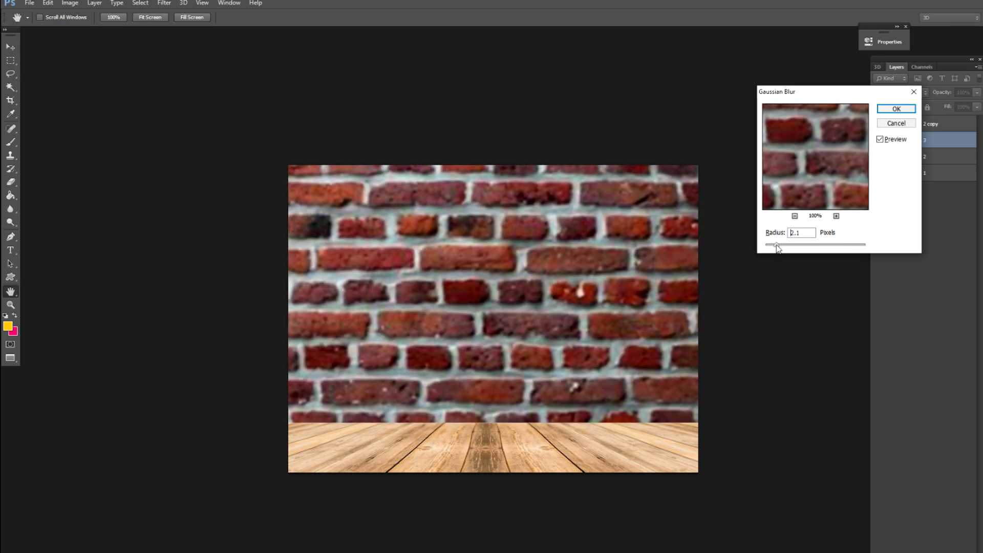
key(Return)
key(v)
key(ctrl+plus)
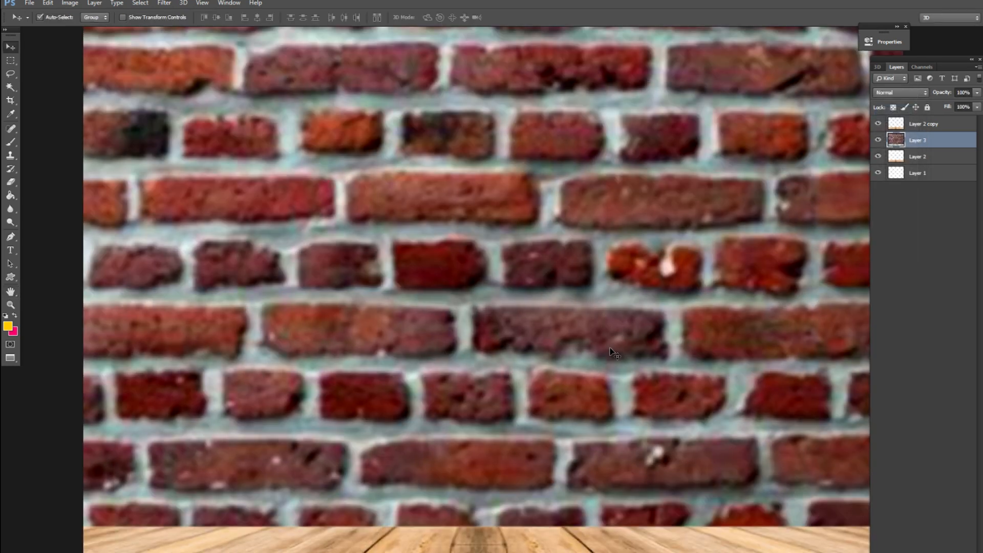
key(ctrl+minus)
key(ctrl+minus)
key(ctrl+minus)
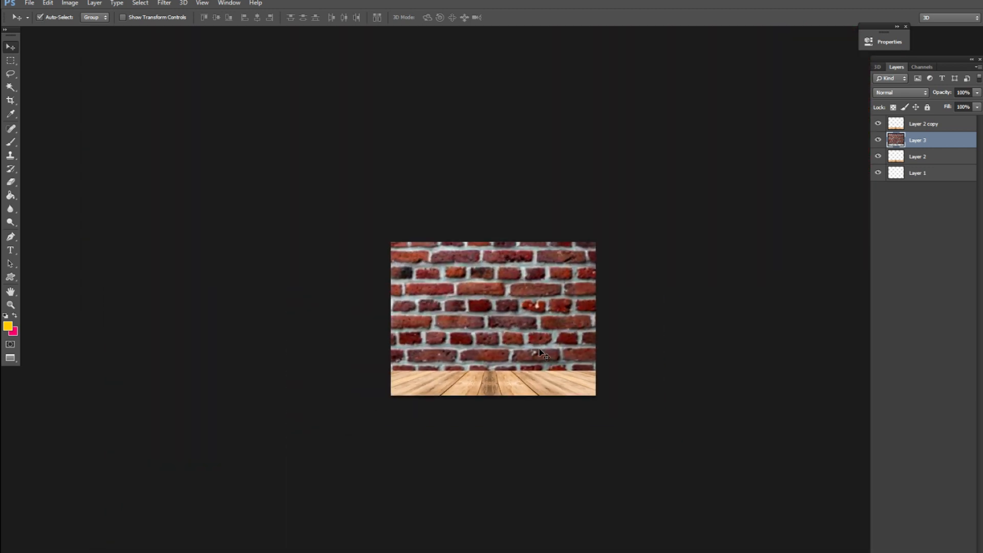
key(ctrl+plus)
Step: Copy the burger picture from its own window into the brick wall composition, above the tabletop layer
key(f)
key(f)
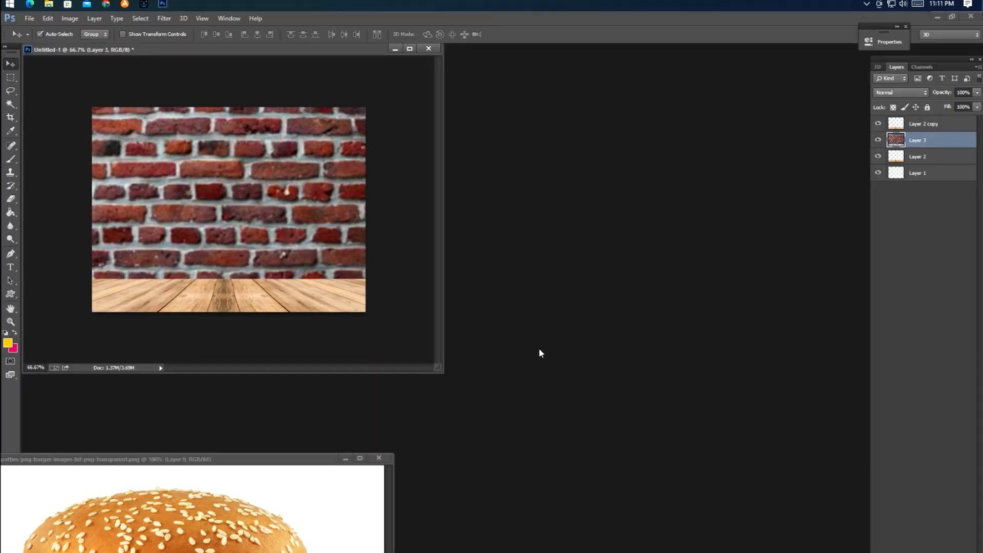
click(177, 291)
key(f)
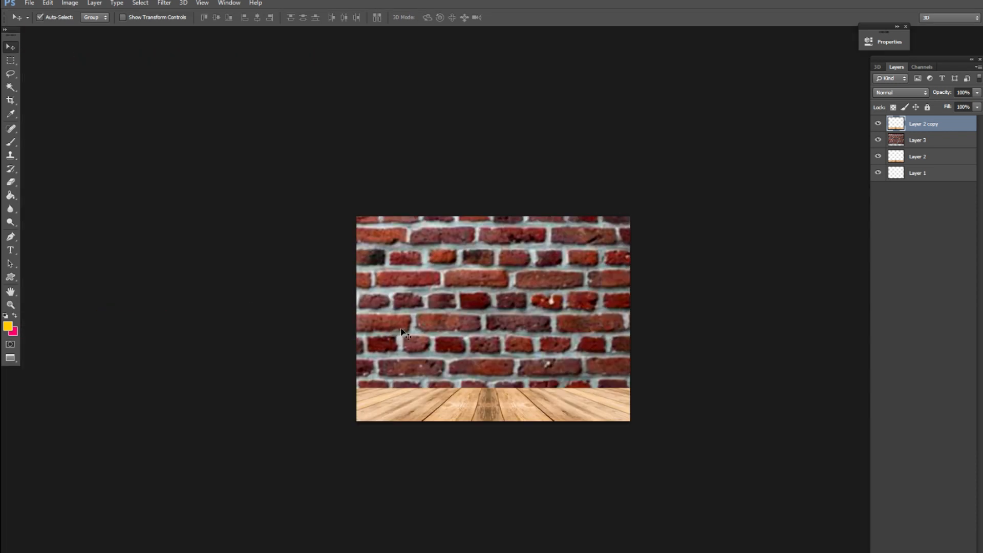
key(f)
key(f)
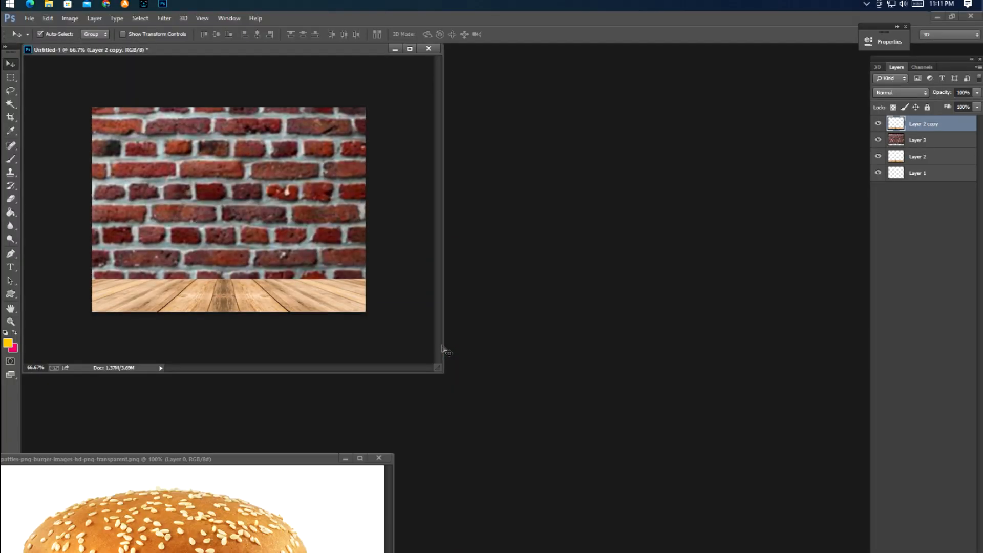
click(230, 531)
drag(235, 460, 570, 261)
drag(527, 362, 250, 226)
key(f)
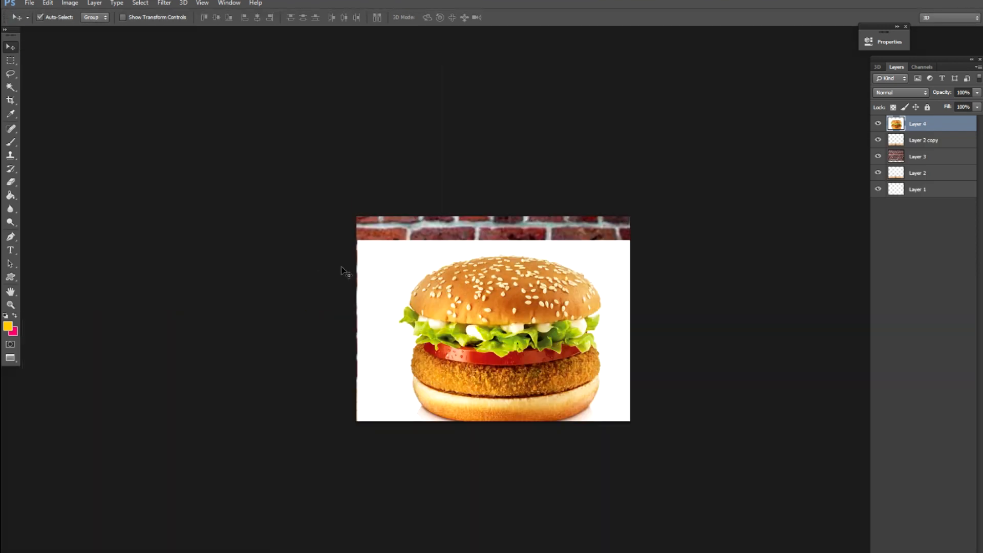
Step: Scale down the burger picture and position it at the lower middle of the canvas over the tabletop
key(ctrl+t)
drag(650, 240, 589, 285)
drag(555, 314, 530, 337)
key(Return)
key(ctrl+plus)
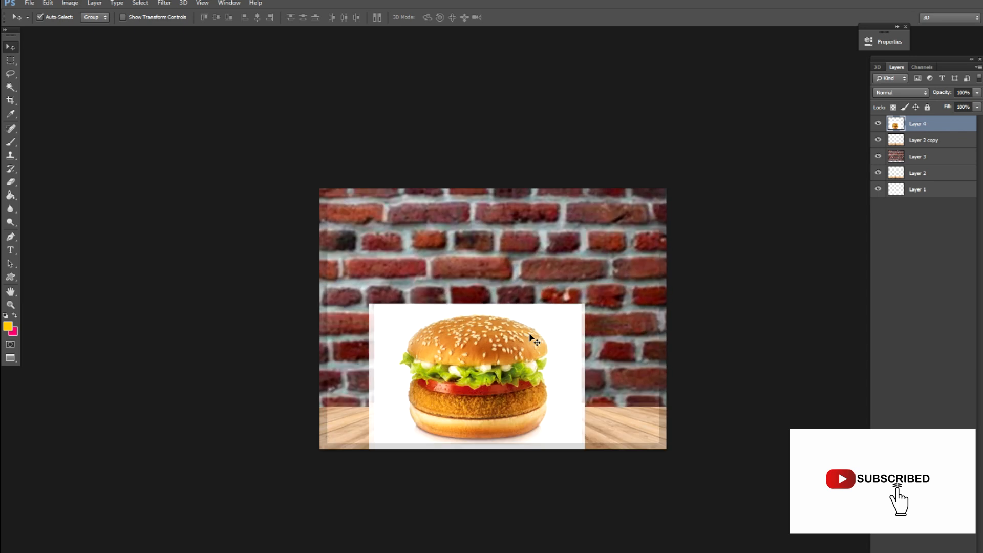
Step: Select the white background around the burger by colour, delete it and clear the selection
key(w)
click(390, 321)
key(Delete)
key(ctrl+d)
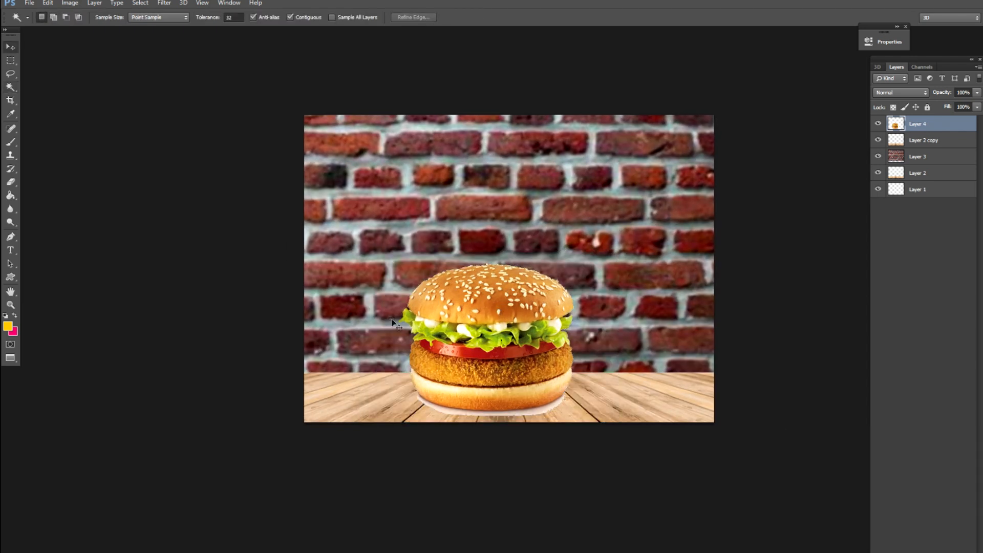
Step: Select the leftover pale rim beneath the burger's lower bun and delete it
key(v)
key(ctrl+plus)
key(ctrl+plus)
drag(471, 340, 491, 283)
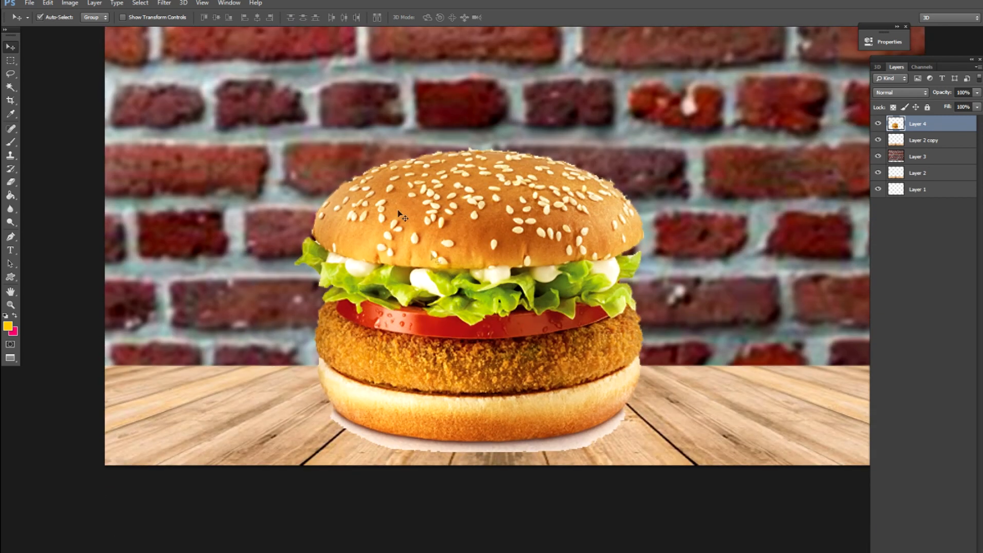
key(w)
click(443, 450)
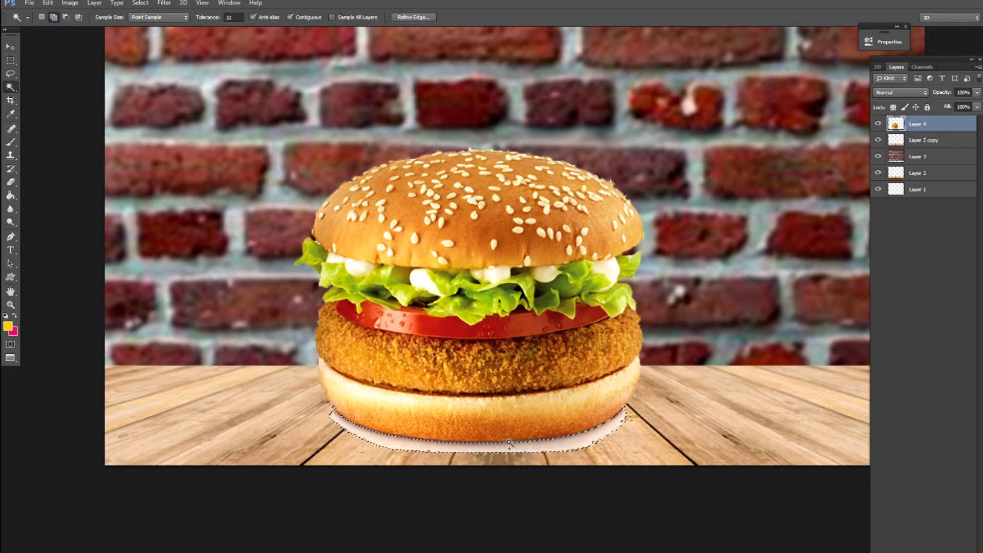
key(Delete)
key(ctrl+d)
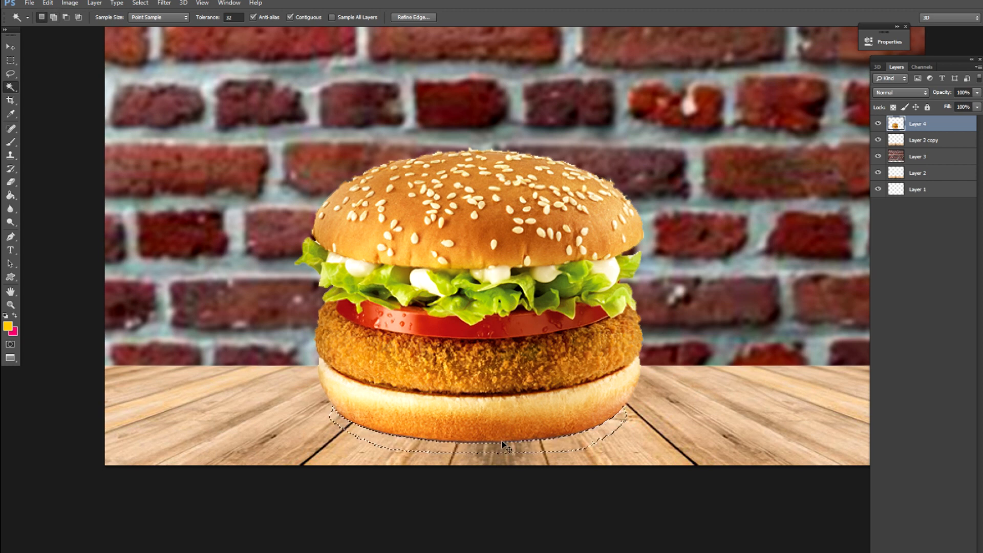
key(v)
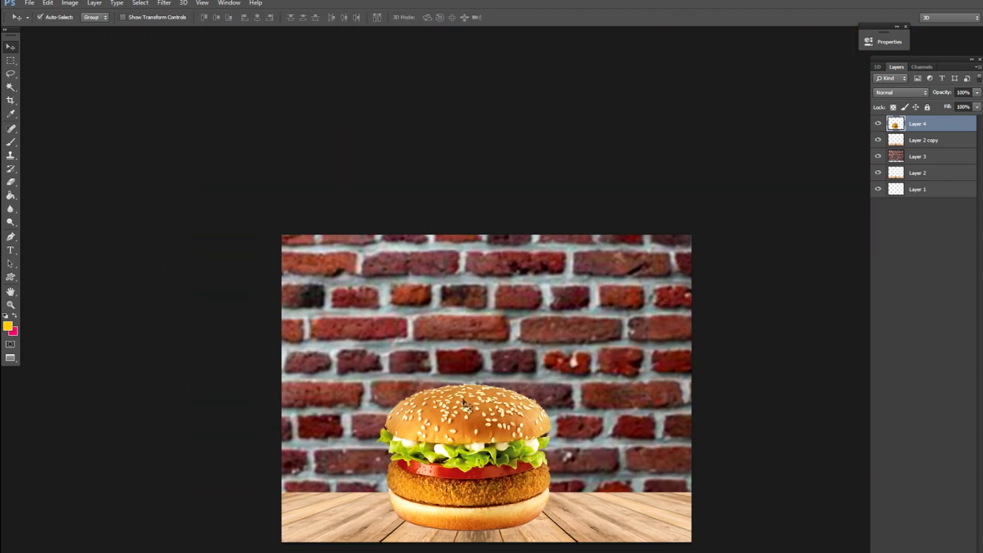
Step: Scale the burger down further and position it near the horizontal centre of the canvas
drag(467, 404, 502, 407)
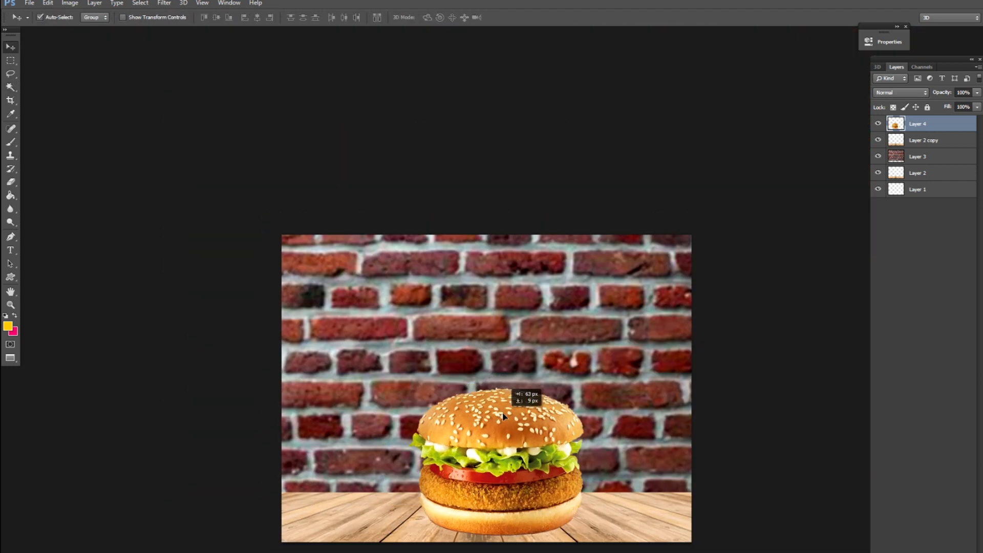
key(ctrl+t)
drag(626, 388, 597, 408)
drag(533, 433, 510, 394)
key(Return)
key(m)
drag(597, 505, 364, 477)
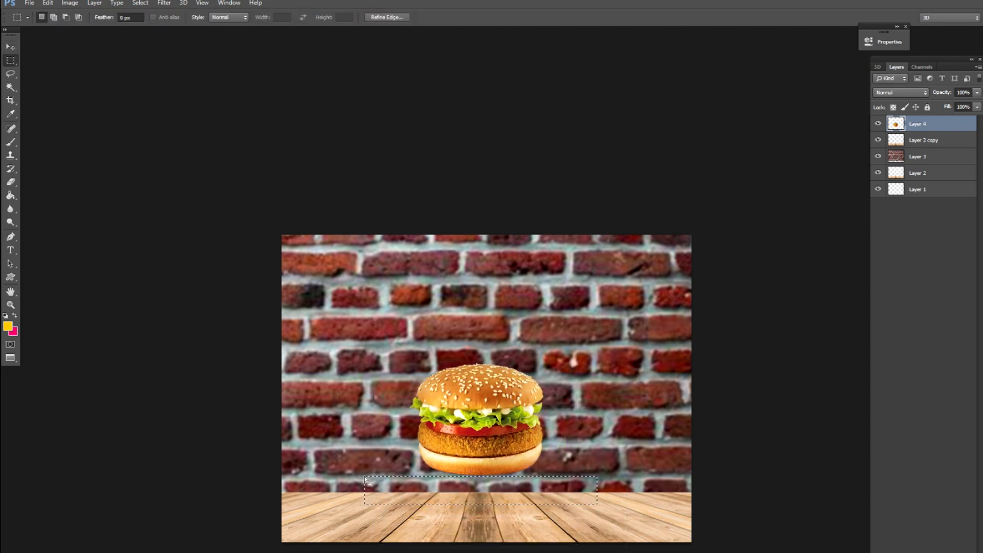
key(ctrl+d)
Step: Lower the burger onto the tabletop and place an upside-down copy of it beneath and behind the original
key(v)
drag(470, 404, 475, 457)
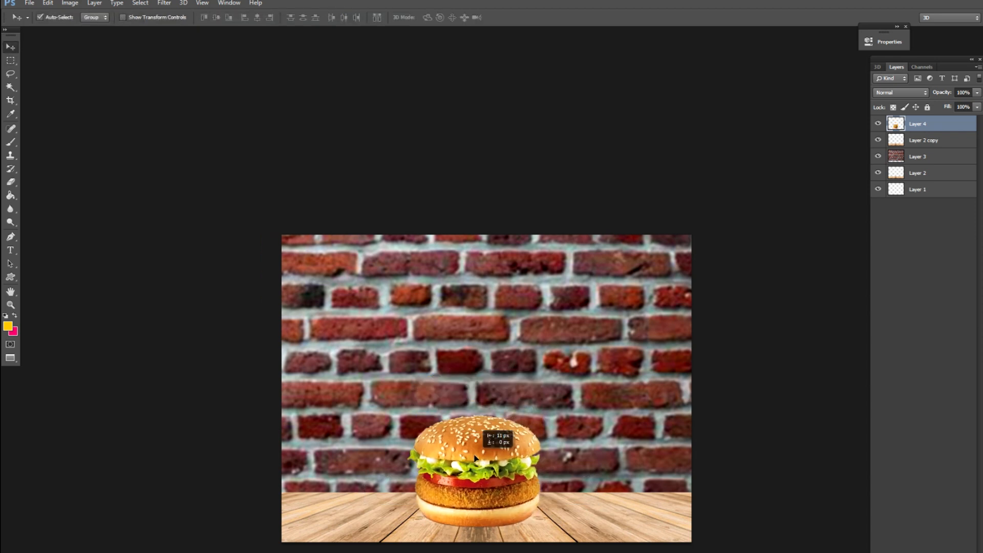
key(ctrl+j)
key(ctrl+t)
right_click(476, 439)
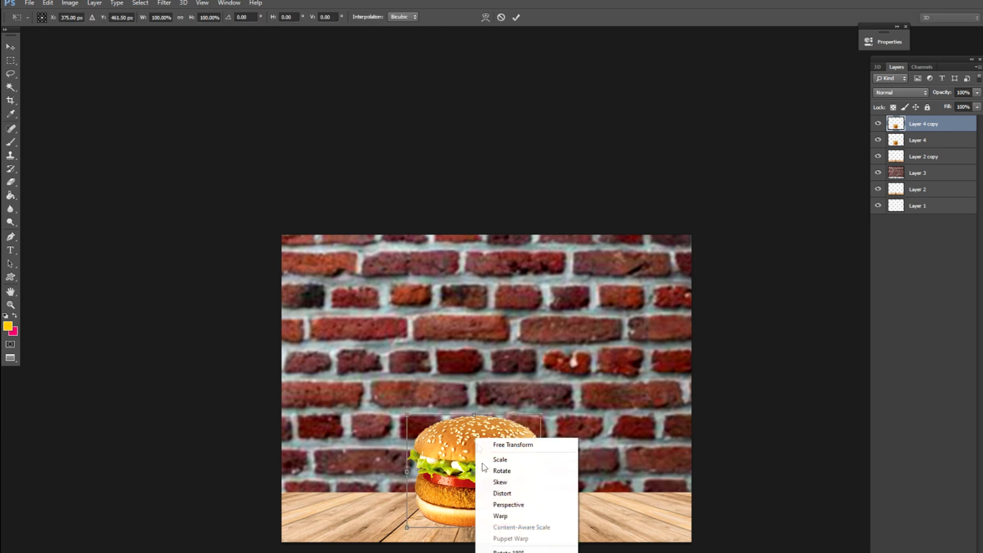
click(509, 552)
key(Return)
drag(487, 472, 488, 527)
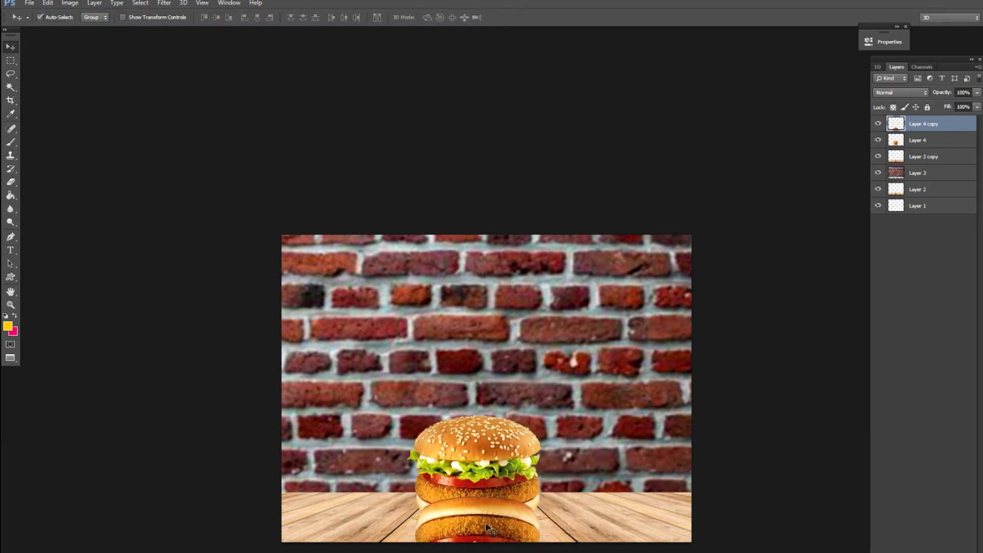
key(ctrl+bracketleft)
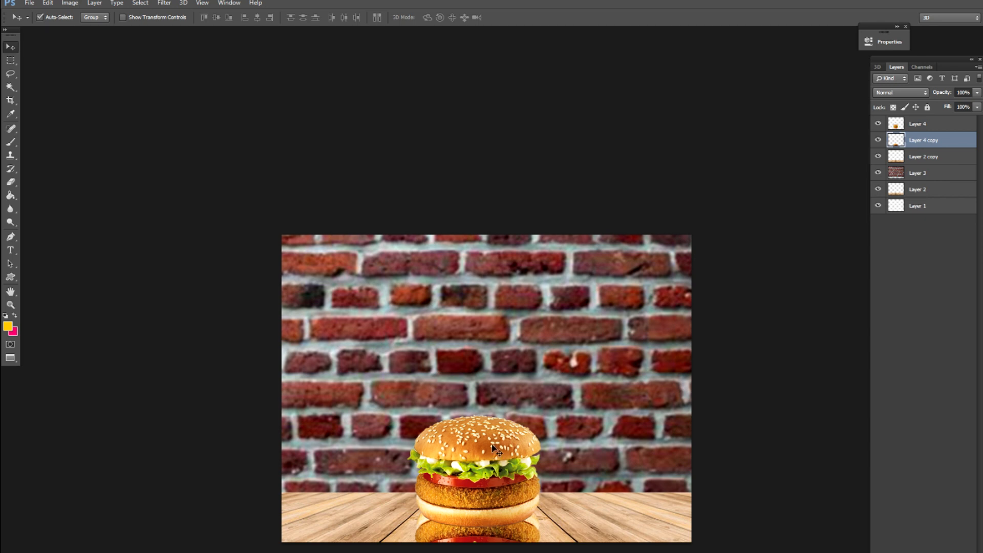
key(ctrl+t)
scroll(486, 389, down, 10)
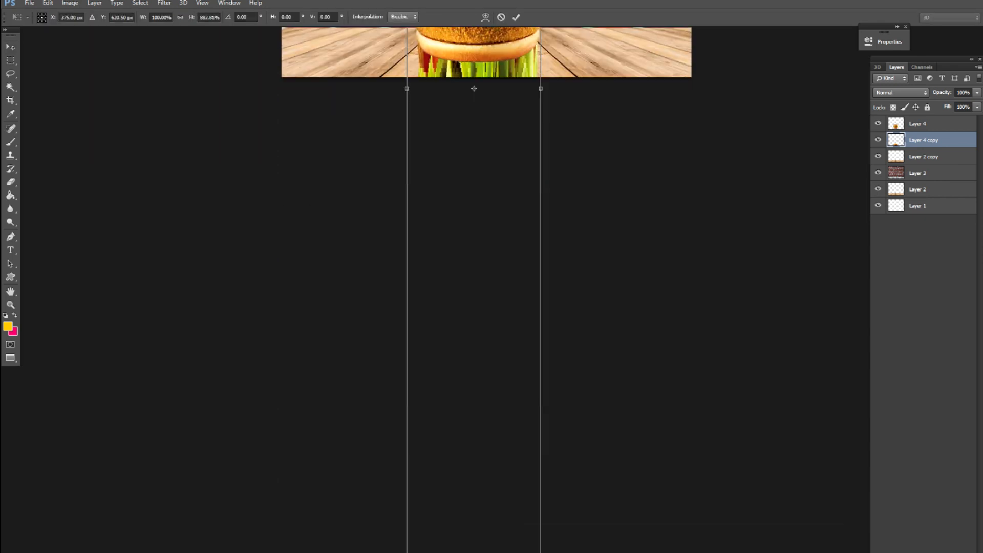
key(Return)
Step: Compress the upside-down burger copy vertically and align it directly beneath the burger's lower bun
drag(498, 259, 475, 524)
key(ctrl+t)
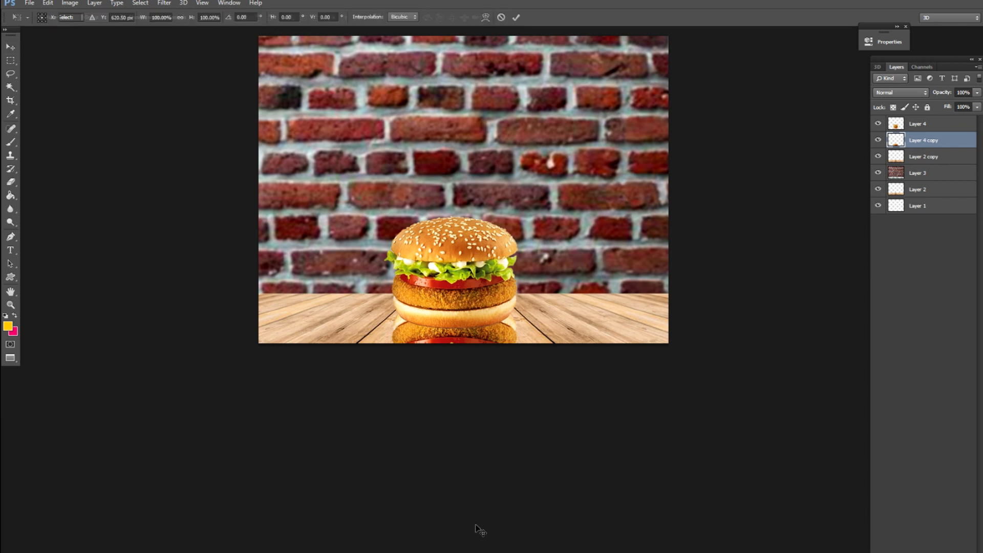
drag(450, 410, 490, 342)
scroll(472, 341, up, 3)
key(Return)
mouse_move(443, 392)
mouse_down()
mouse_move(432, 390)
mouse_move(448, 391)
mouse_up()
Step: Turn the upside-down copy black with minimum Lightness in Hue/Saturation and set its layer opacity to 45%
key(ctrl+u)
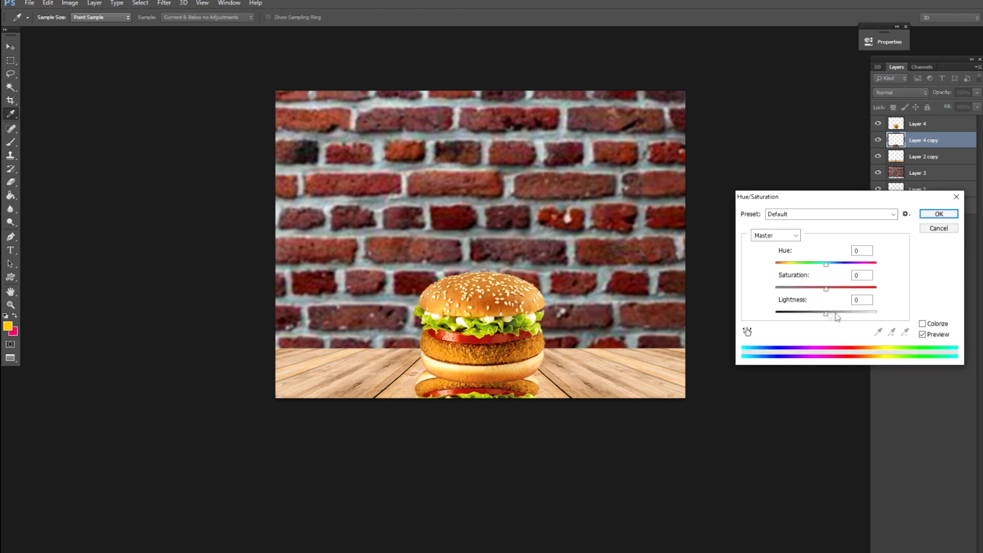
drag(829, 313, 776, 314)
key(Return)
key(2)
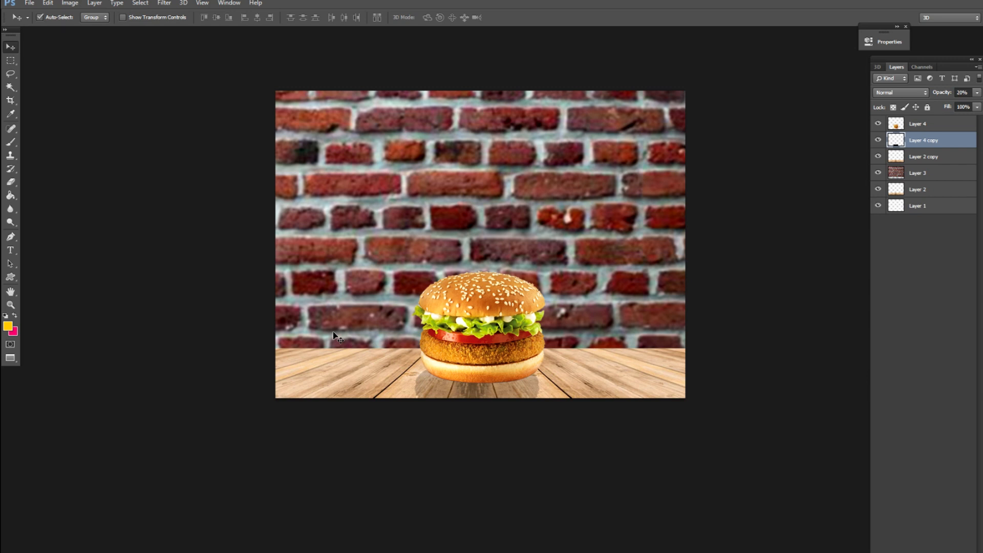
key(4)
key(5)
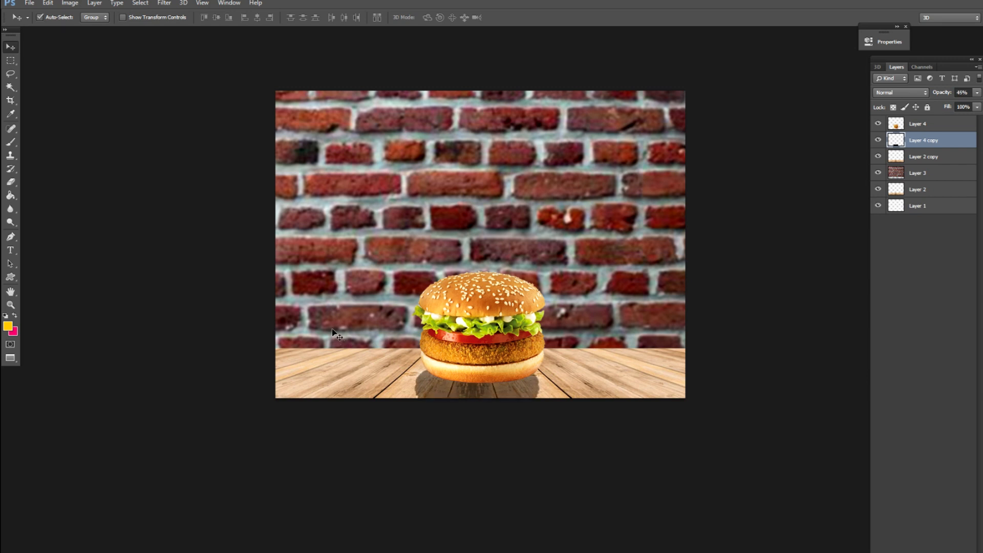
Step: Set the burger shadow layer's opacity to 32% and close the burger source image
key(3)
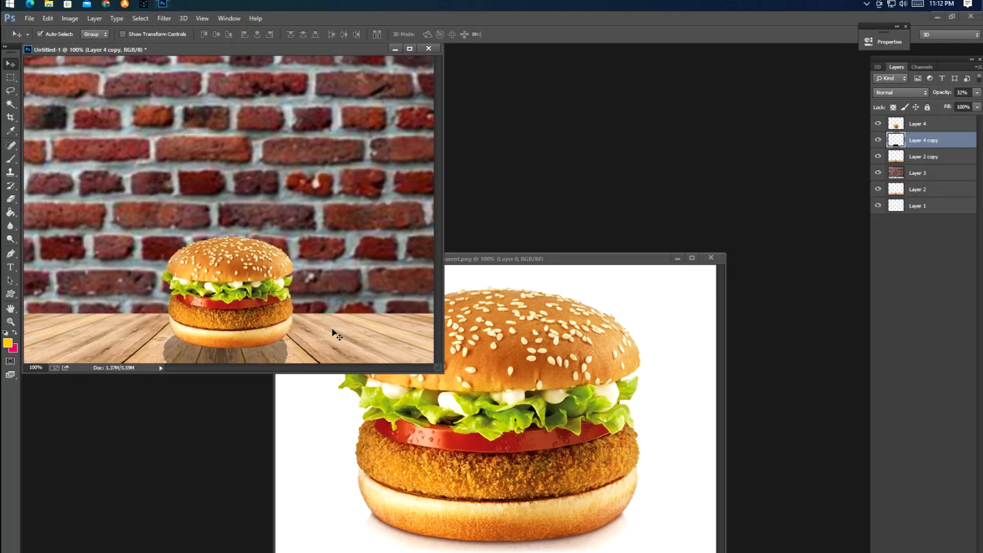
click(596, 423)
key(ctrl+w)
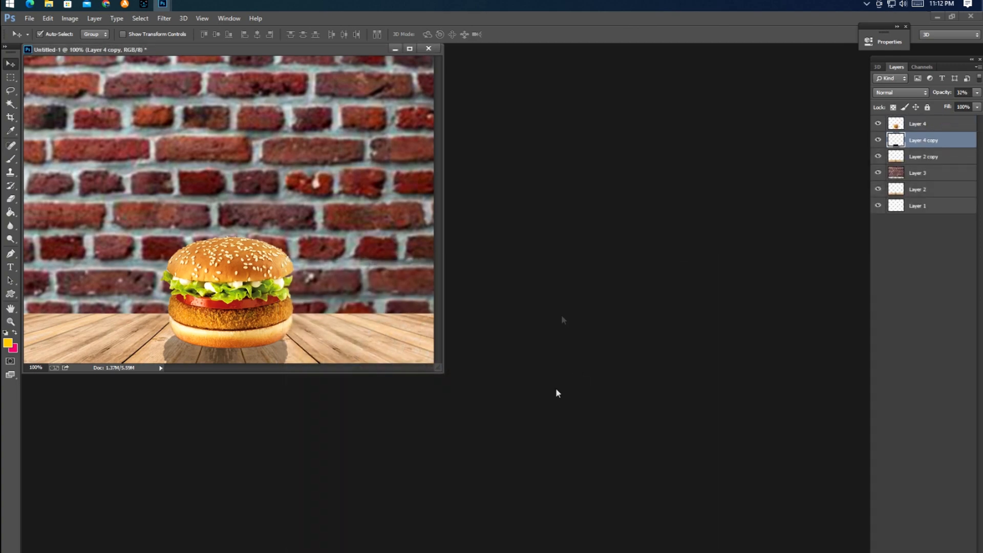
Step: Open the landscape fire photo on black and bring it into the composition as a layer directly behind the burger
key(ctrl+o)
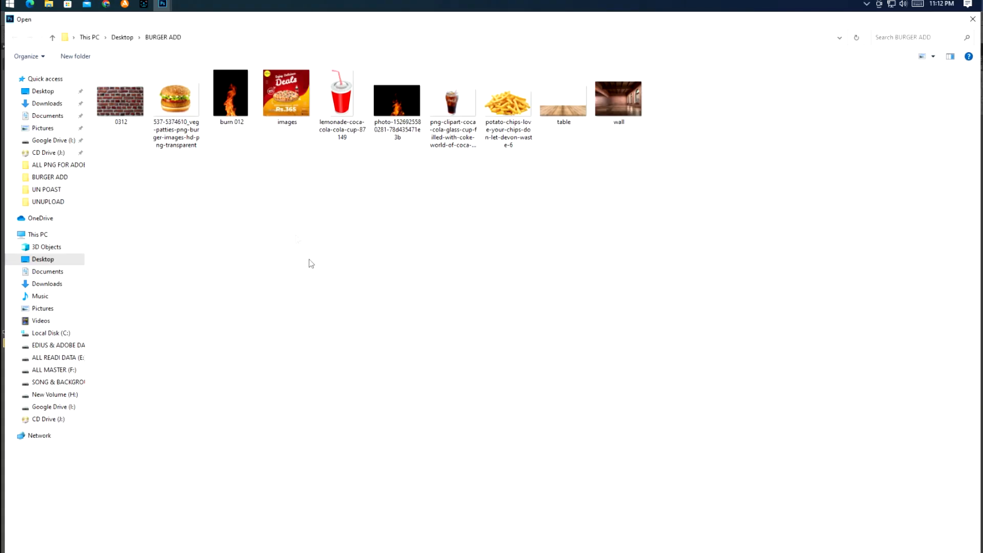
click(234, 106)
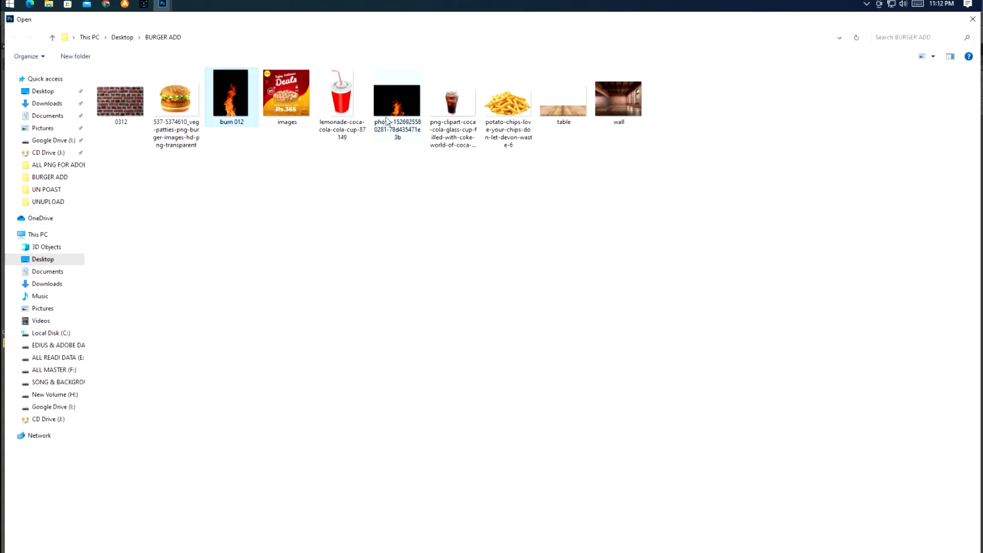
double_click(402, 113)
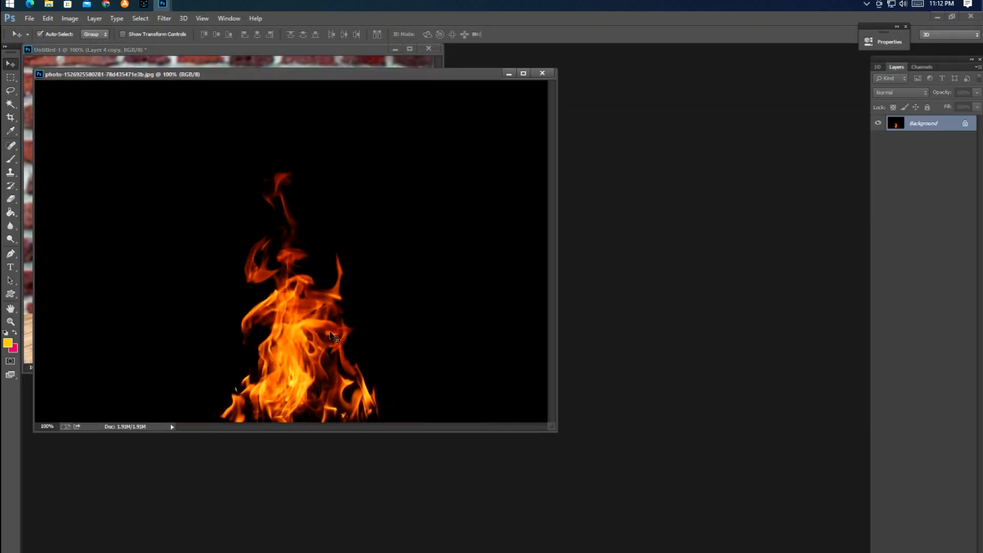
drag(358, 74, 666, 109)
drag(589, 256, 246, 225)
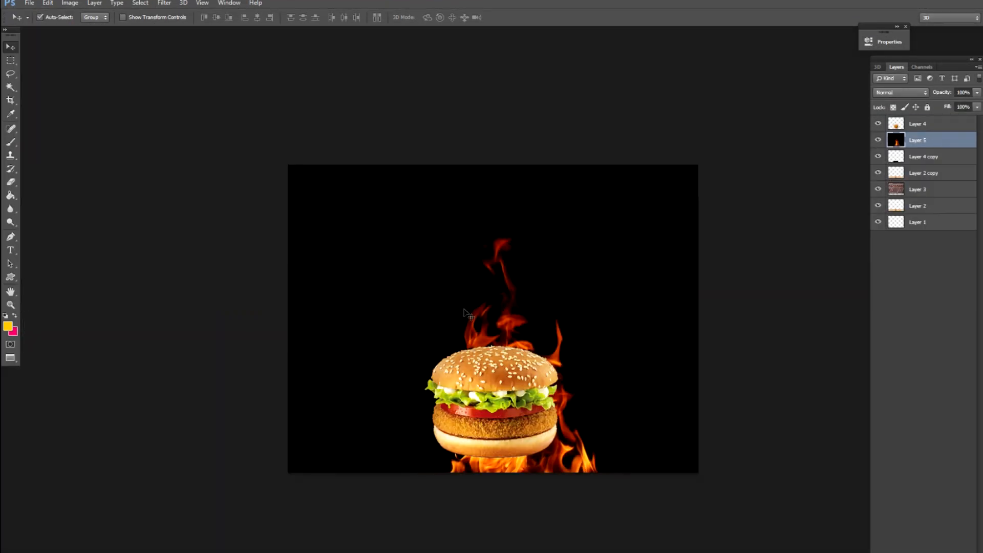
Step: Scale the fire layer down to about 48% and position it behind the upper part of the burger
key(ctrl+t)
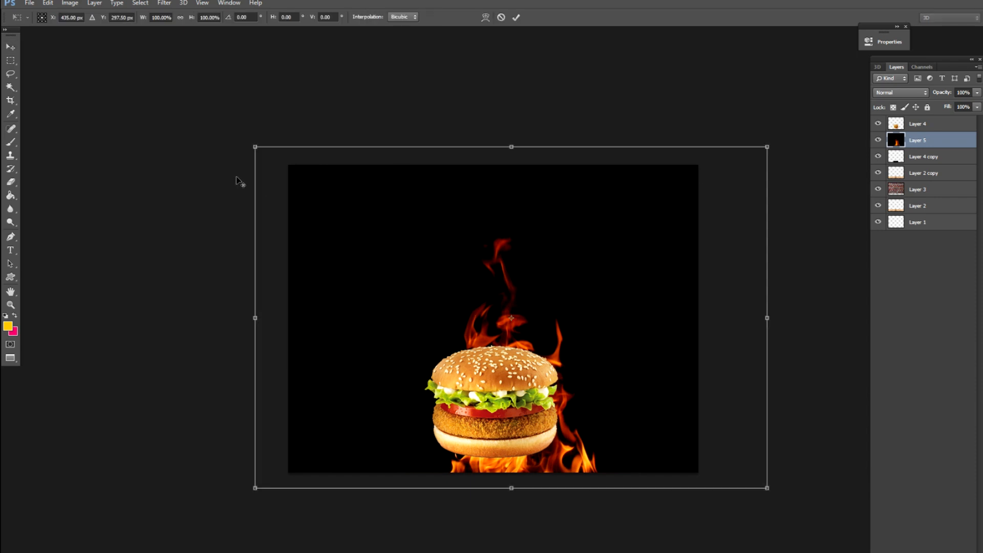
drag(250, 146, 390, 235)
drag(430, 307, 386, 300)
right_click(387, 327)
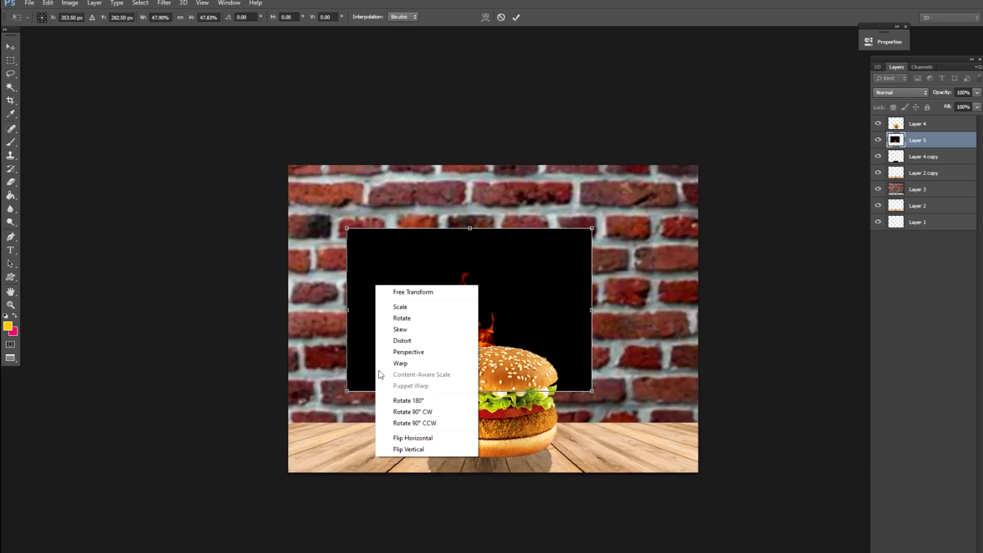
click(381, 254)
key(Return)
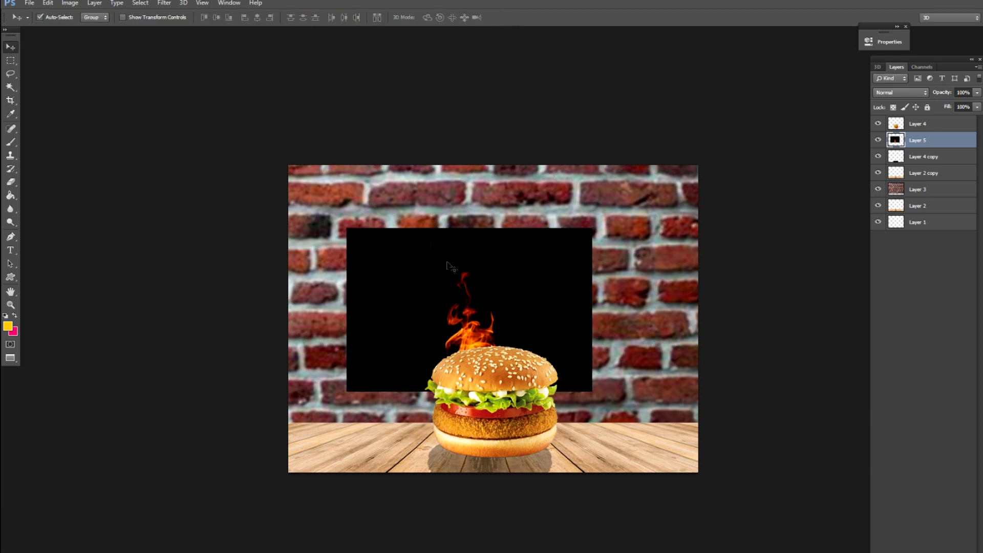
Step: Set the fire layer's blend mode to Linear Dodge (Add) so its black background drops out
click(907, 94)
click(891, 145)
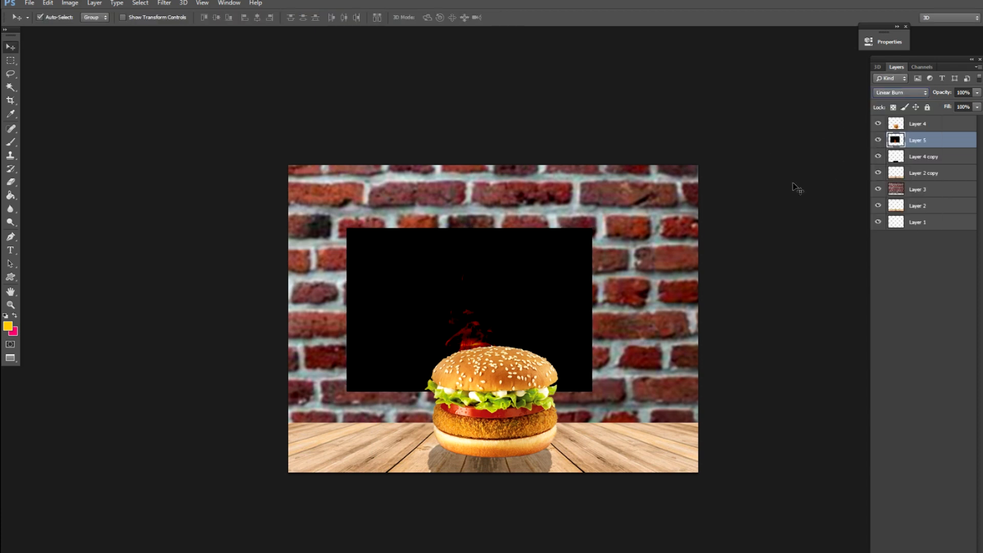
key(shift+plus)
key(shift+plus)
key(shift+plus)
key(shift+plus)
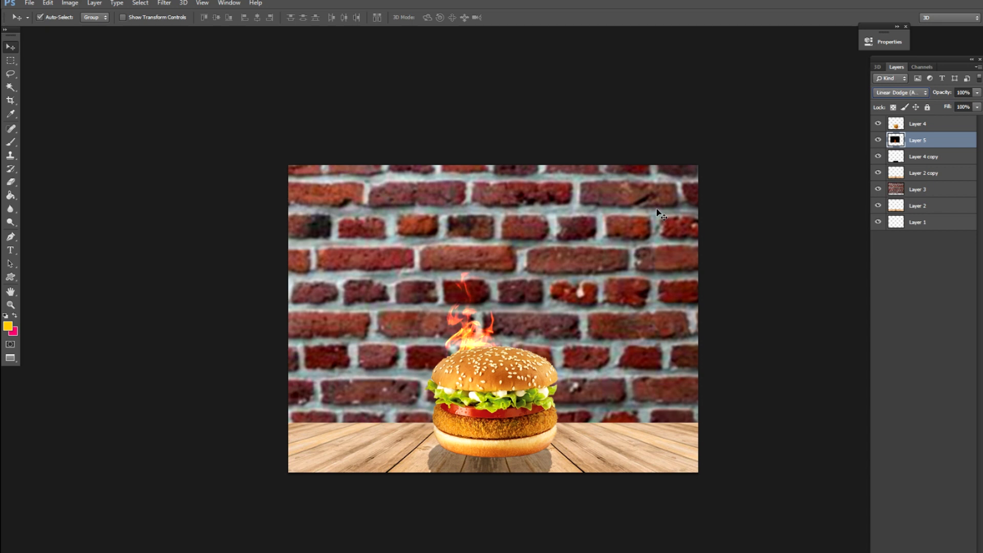
Step: Lower the flame to the table's back edge and duplicate it in a row from the canvas's left side to behind the burger
key(ctrl+t)
drag(477, 346, 456, 391)
key(Return)
key(ctrl+j)
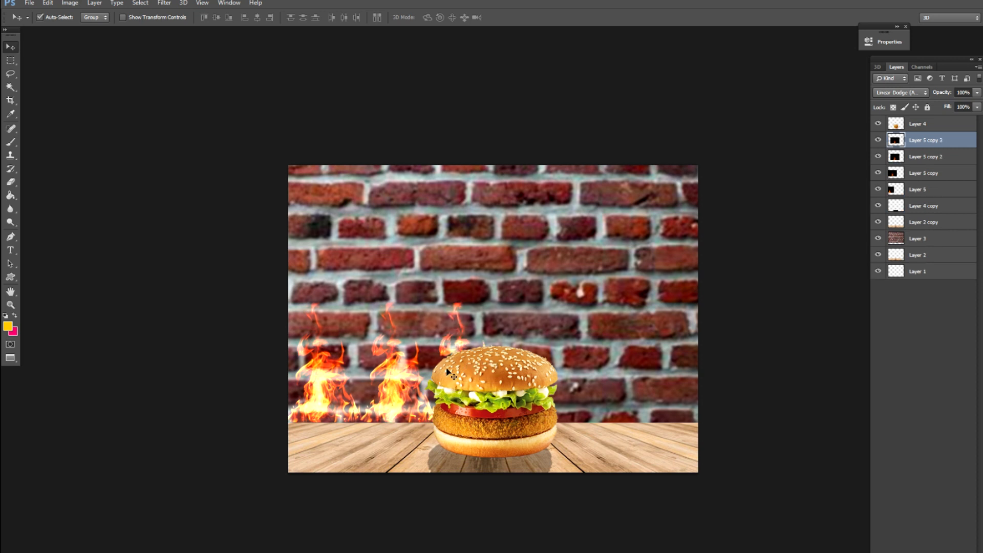
Step: Place one flame copy behind the burger's right side and another to the right of the burger
key(ctrl+t)
drag(451, 350, 541, 351)
key(Return)
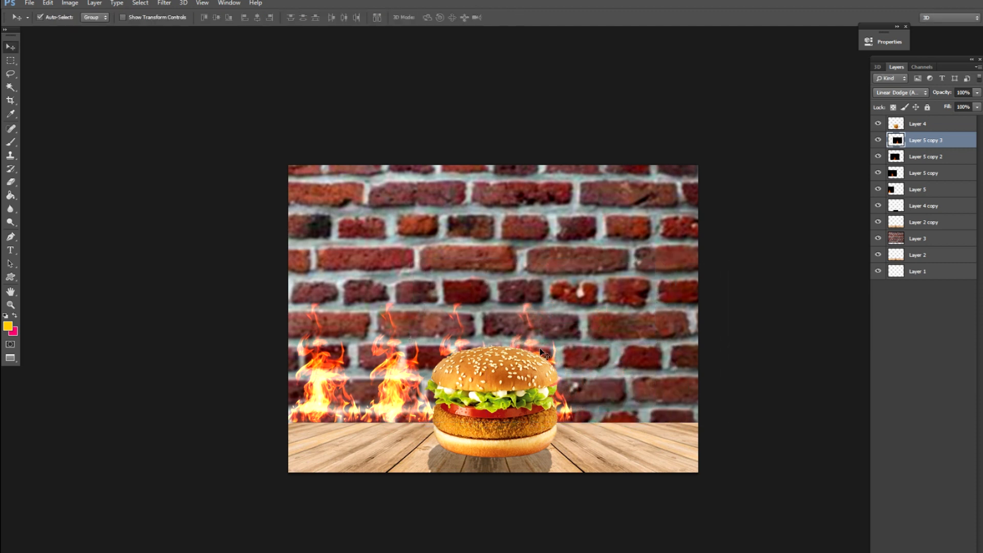
key(ctrl+j)
key(ctrl+t)
drag(541, 351, 623, 360)
key(Return)
Step: Duplicate the flame again and place the copy at the canvas's right edge, level with the others
key(ctrl+t)
key(Return)
key(ctrl+j)
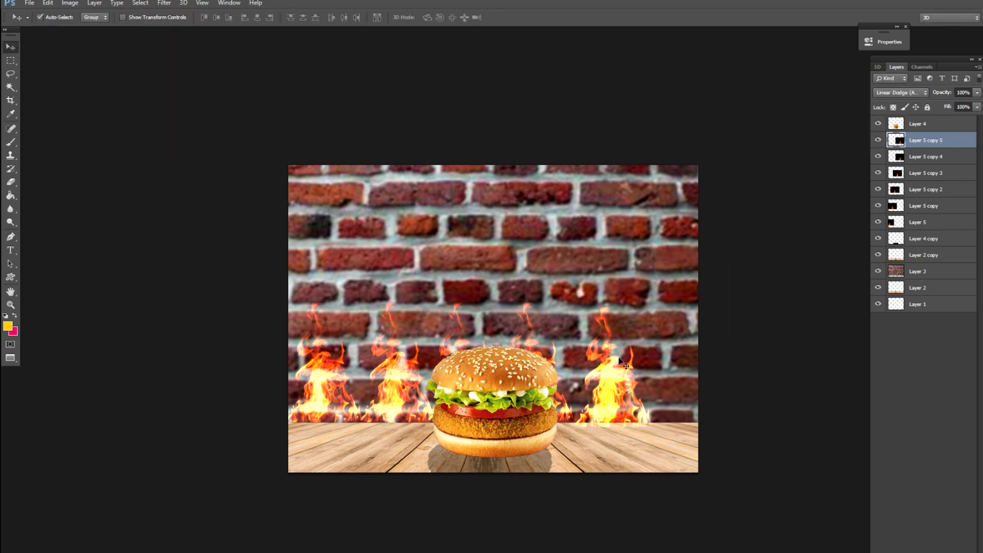
key(ctrl+t)
drag(619, 358, 675, 356)
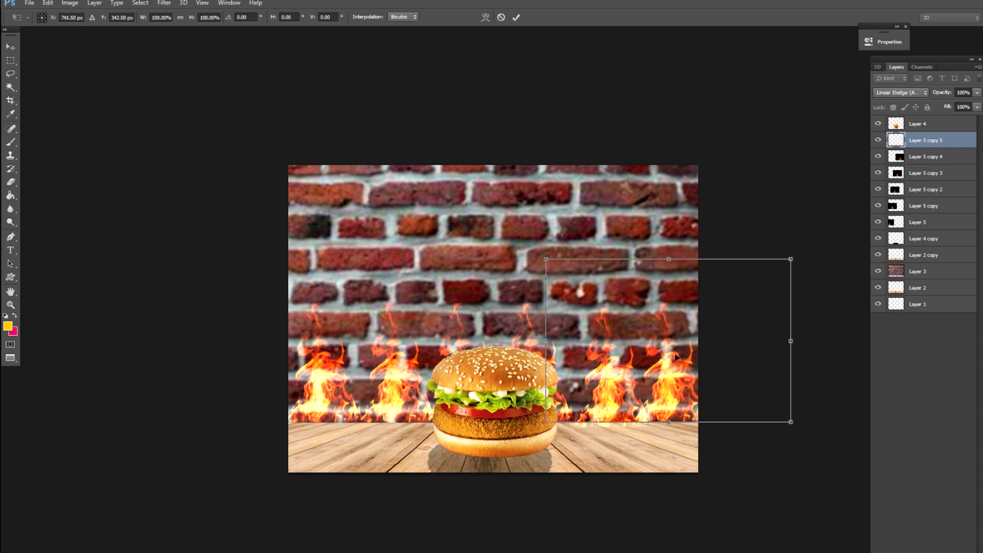
key(Return)
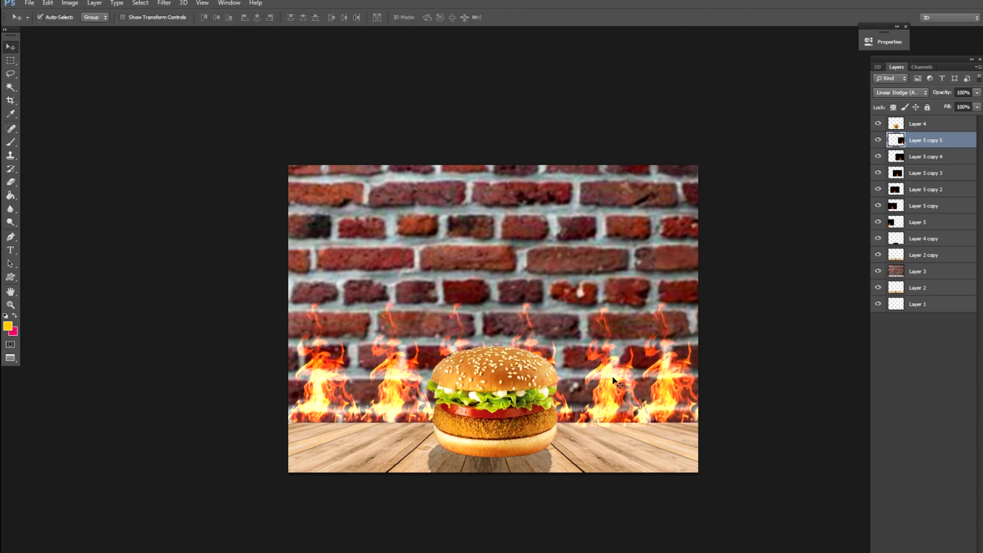
Step: Shift the flame just right of the burger slightly up and left to even out the row
drag(610, 371, 615, 379)
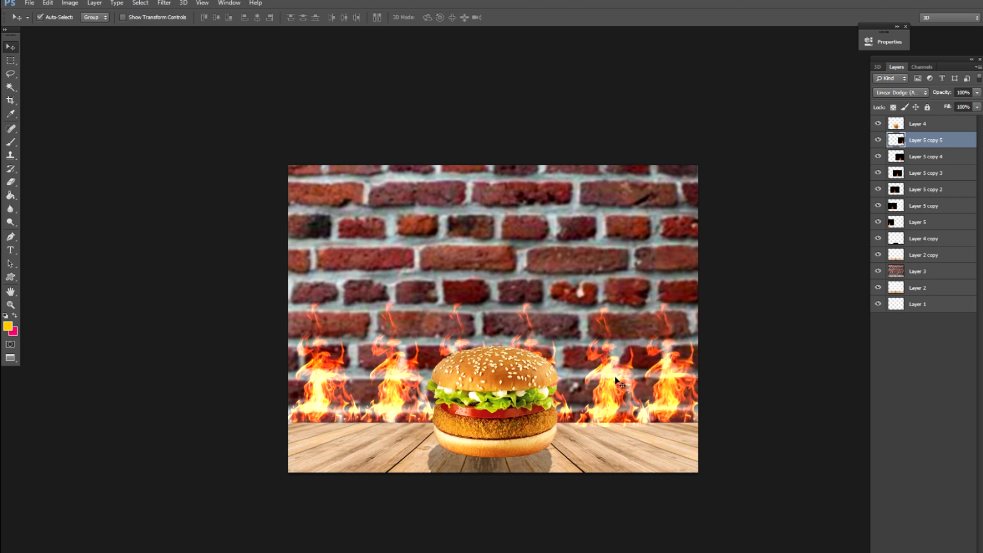
click(904, 156)
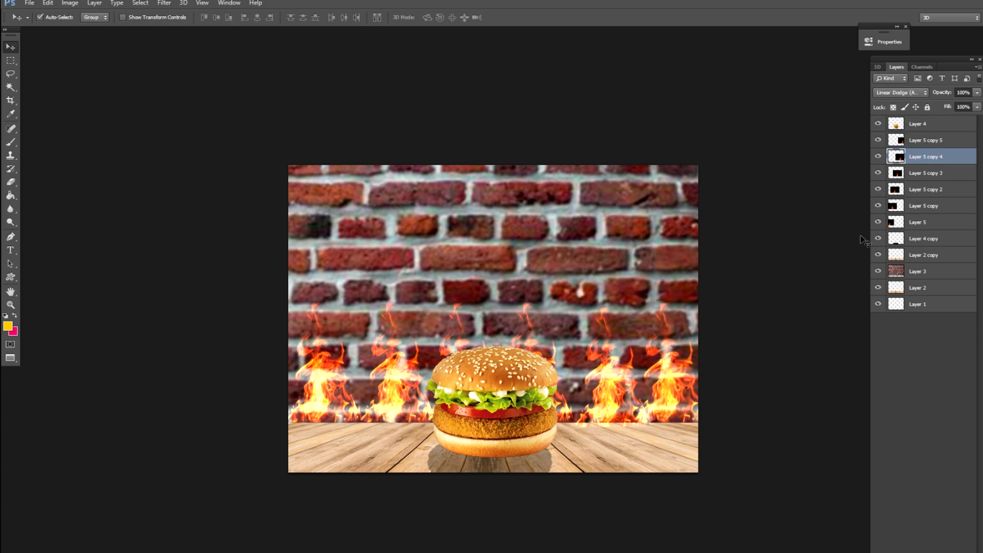
key(ctrl+t)
drag(609, 376, 604, 368)
key(Return)
click(522, 380)
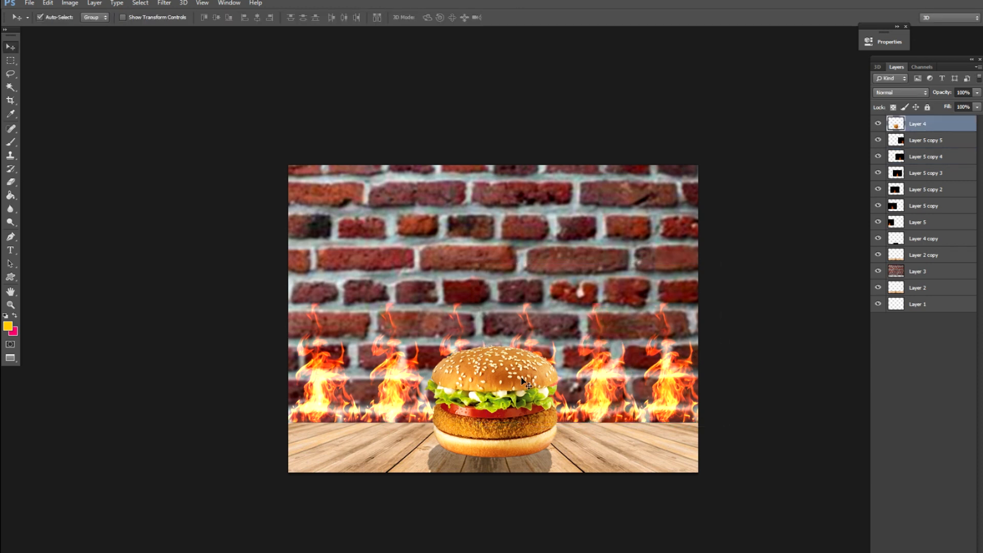
Step: Close the fire photo and open the red lemonade cup and Coca-Cola glass images together
key(f)
key(f)
click(643, 348)
key(ctrl+w)
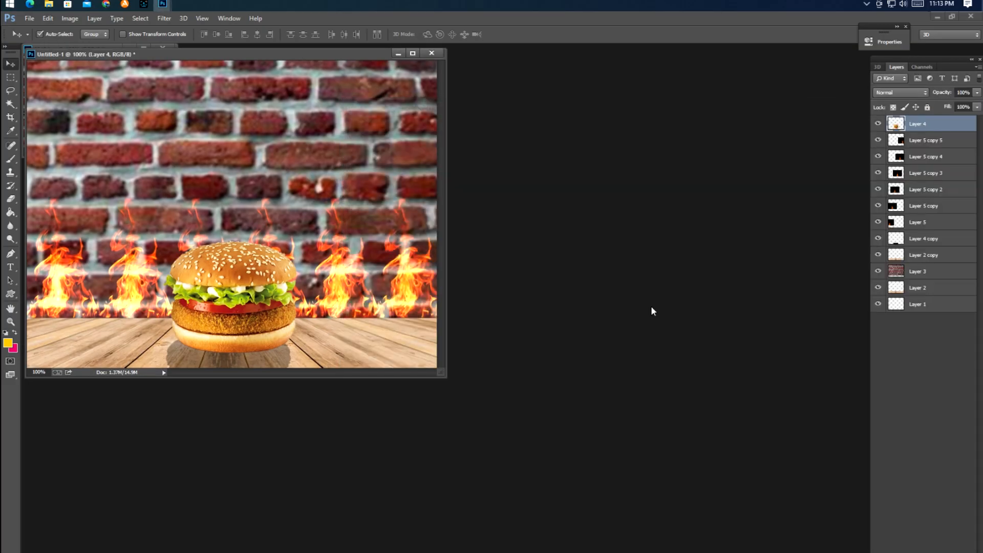
key(ctrl+o)
click(463, 94)
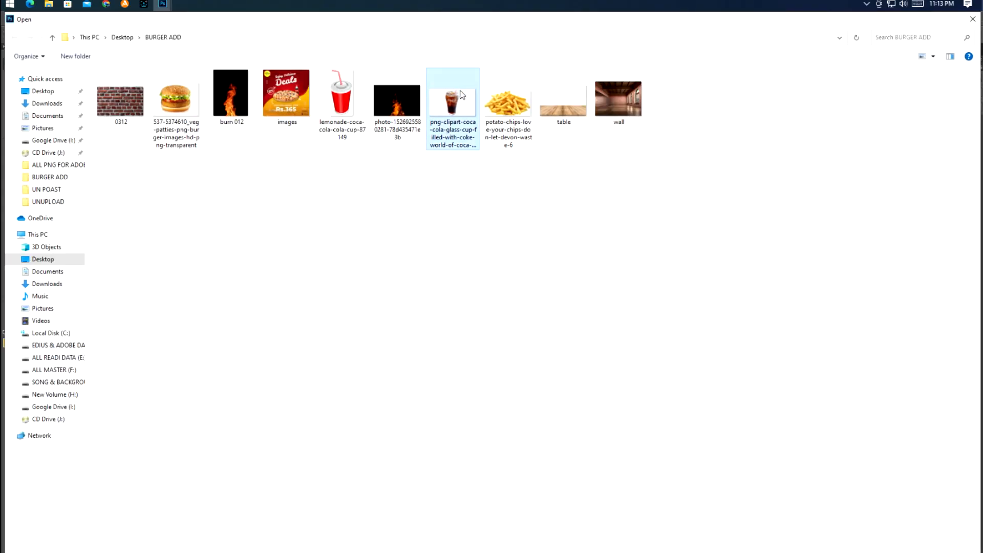
double_click(347, 102)
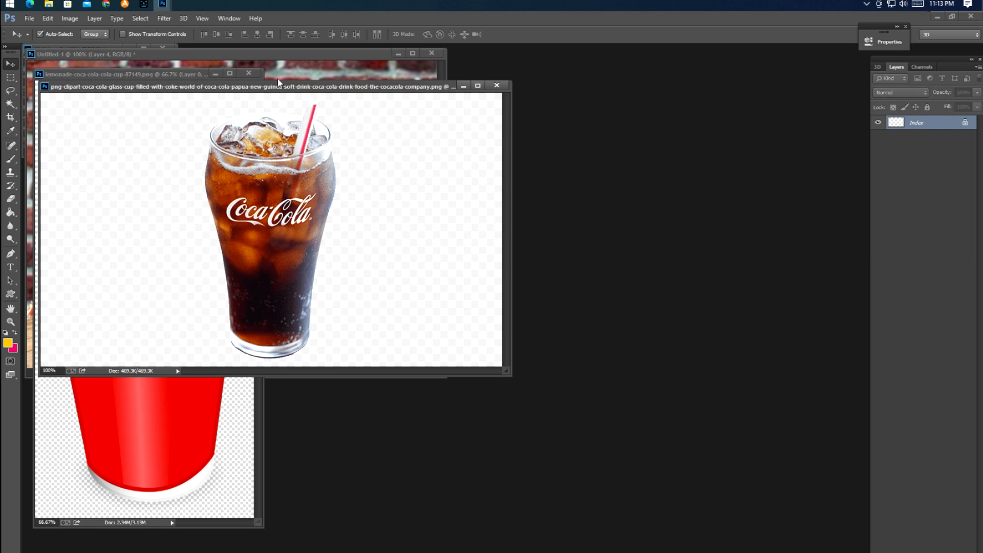
Step: Bring the Coca-Cola glass image into the burger composition as the top layer and scale it down
drag(282, 88, 704, 108)
drag(700, 181, 376, 223)
drag(619, 241, 325, 224)
key(f)
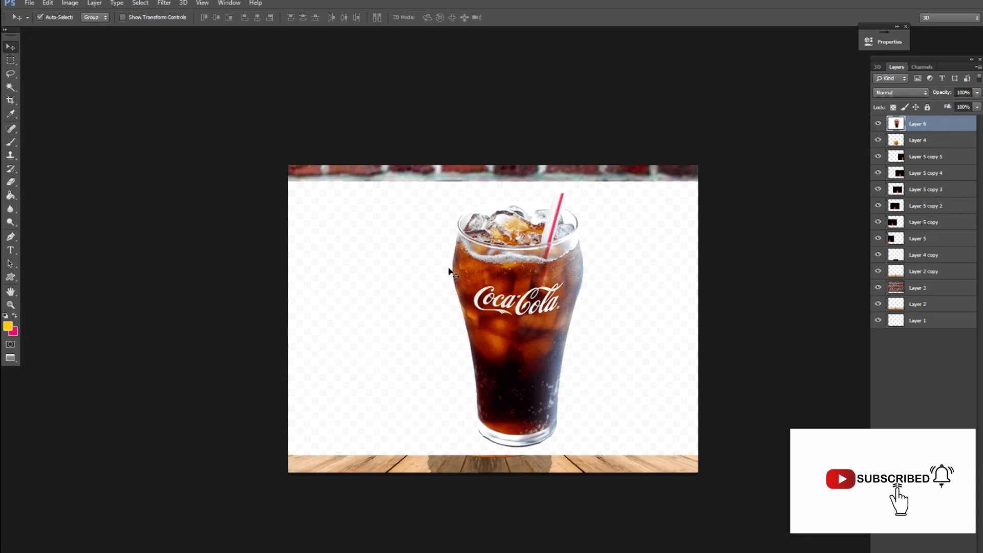
key(ctrl+t)
drag(748, 180, 681, 223)
key(Return)
Step: Select the white background around the Coca-Cola glass with the Magic Wand at tolerance 32 and inspect the selection's edges
key(w)
click(589, 276)
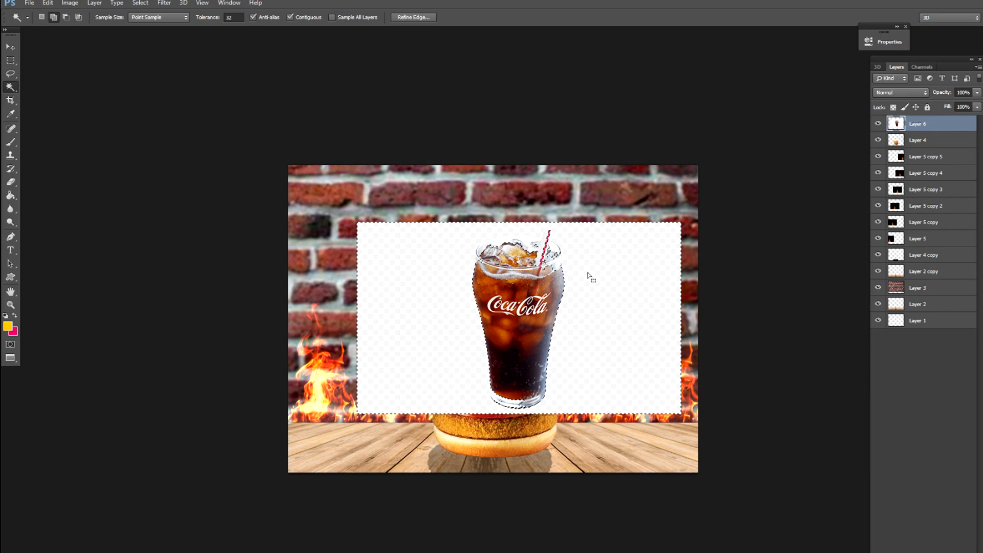
key(ctrl+plus)
key(ctrl+plus)
key(ctrl+plus)
key(ctrl+0)
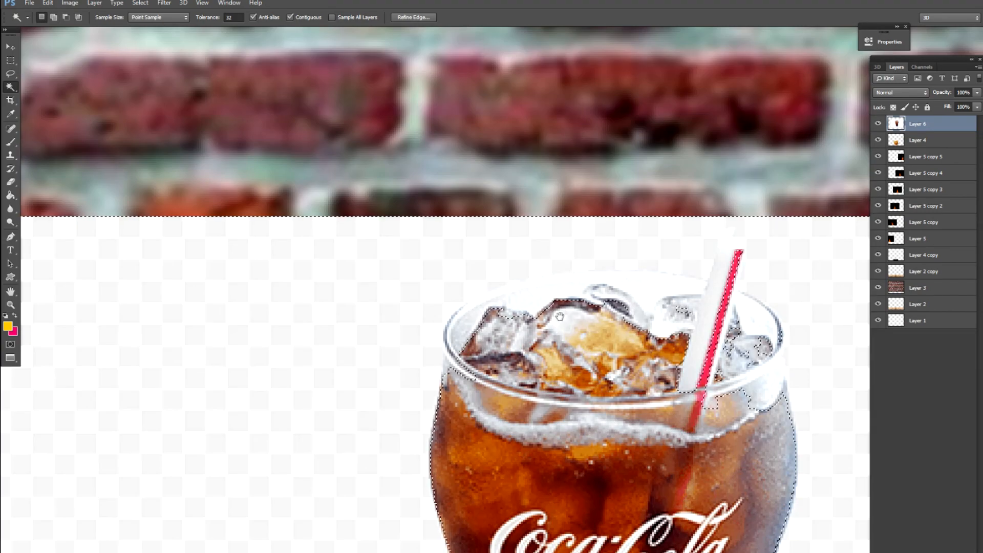
key(v)
scroll(564, 322, down, 10)
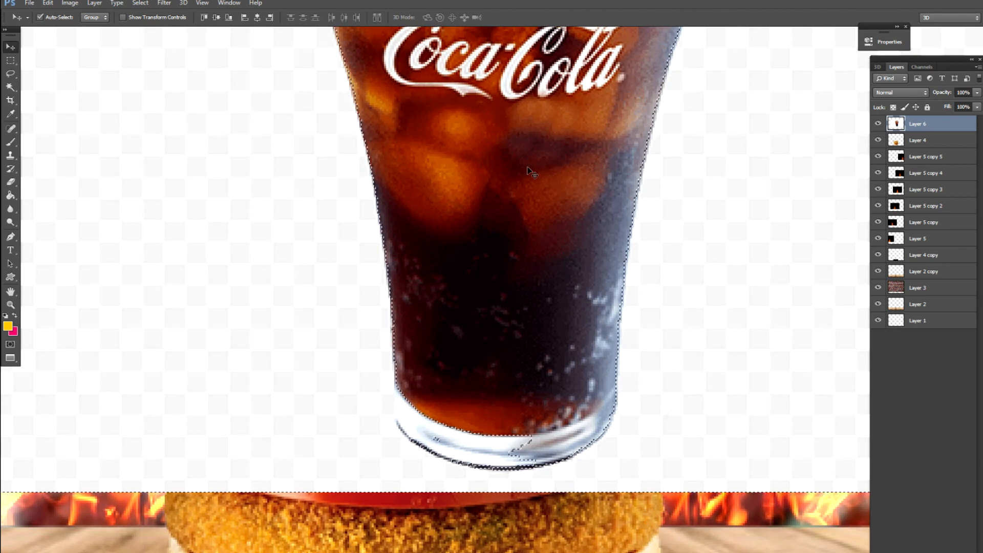
Step: Try to correct the selection with the Lasso so its edge follows the glass base, rim and straw
key(l)
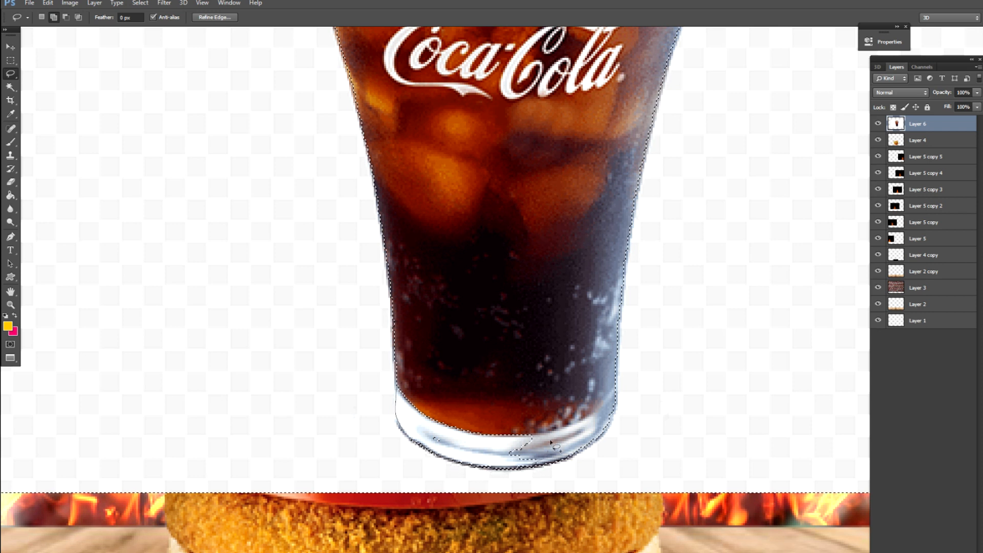
scroll(432, 344, up, 10)
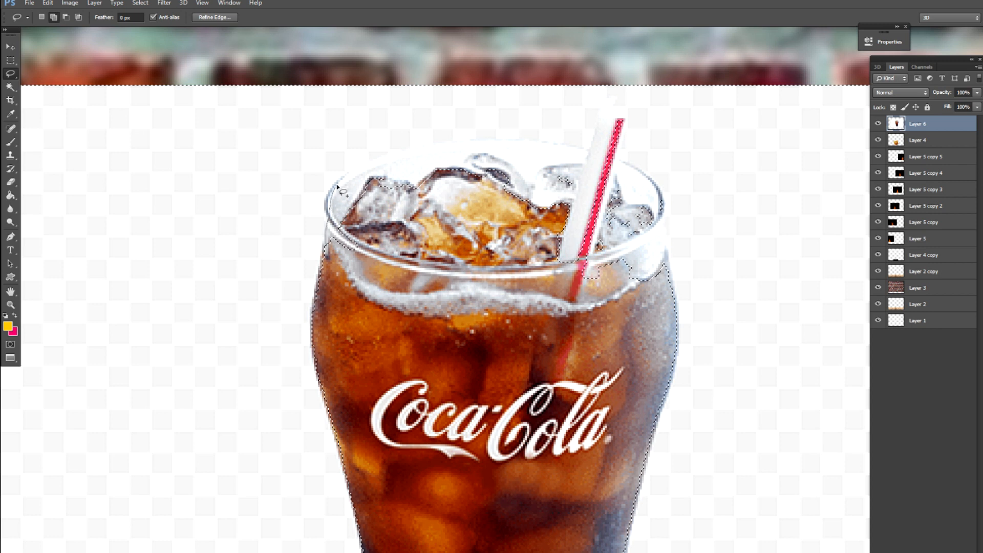
drag(352, 335, 338, 307)
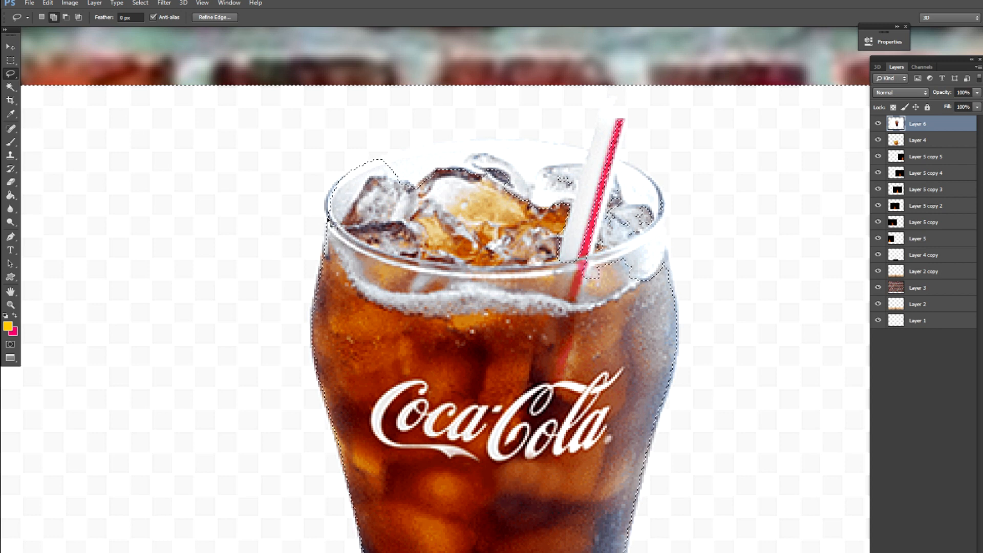
drag(383, 157, 408, 153)
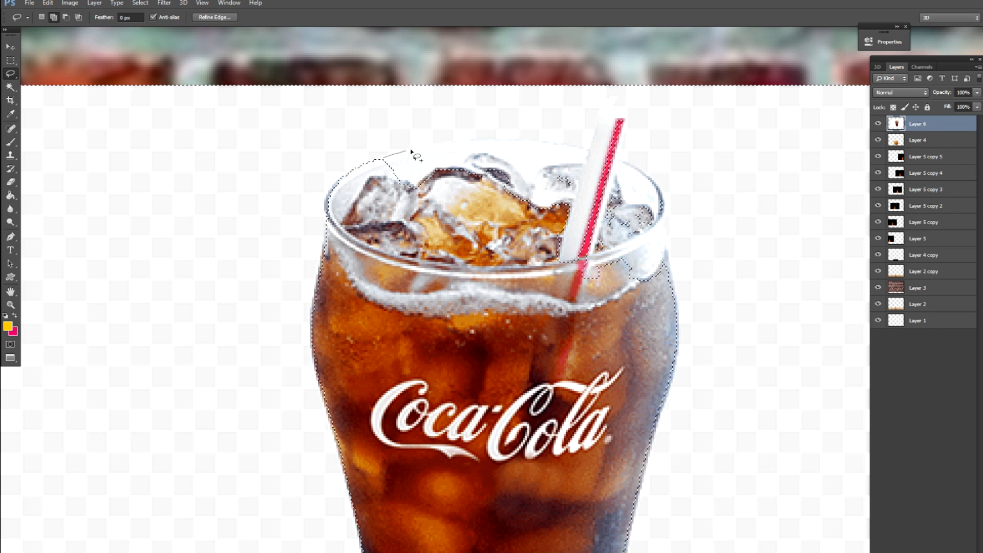
drag(468, 139, 500, 138)
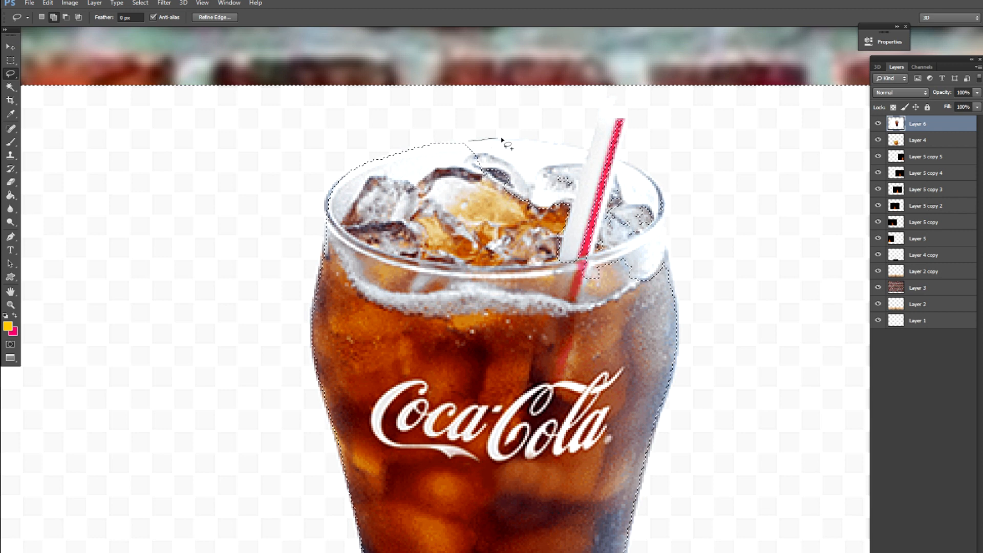
drag(414, 163, 413, 164)
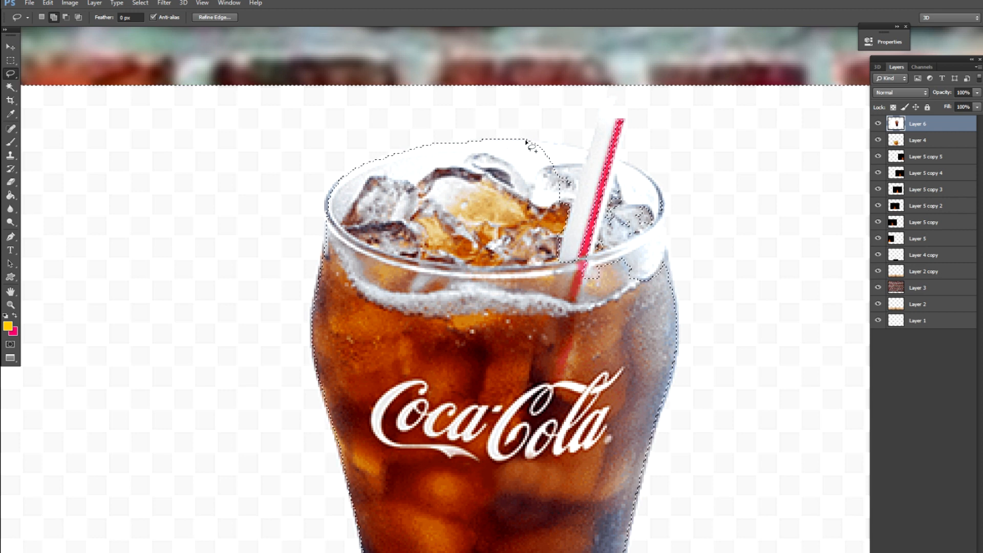
mouse_move(592, 192)
mouse_down()
mouse_move(537, 241)
mouse_move(531, 222)
mouse_up()
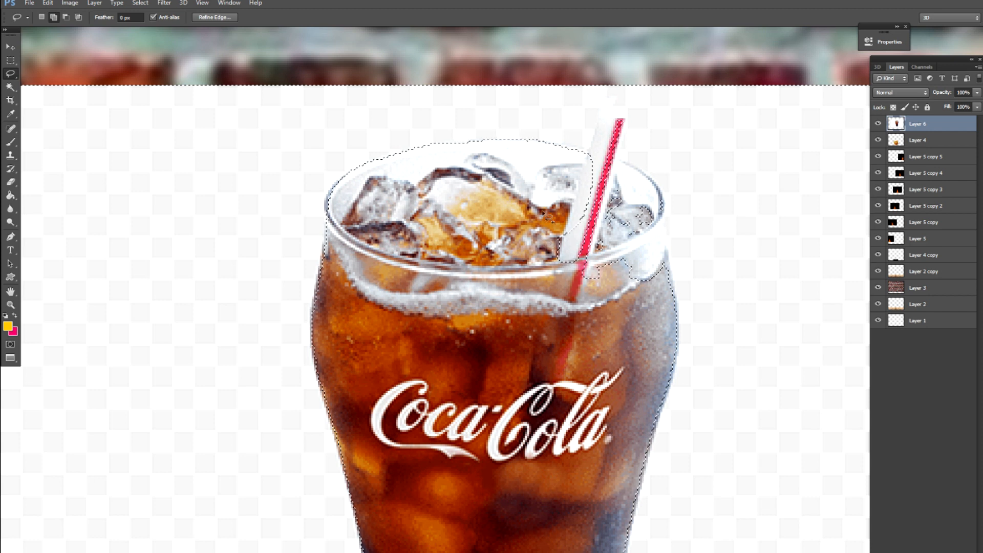
drag(583, 152, 589, 137)
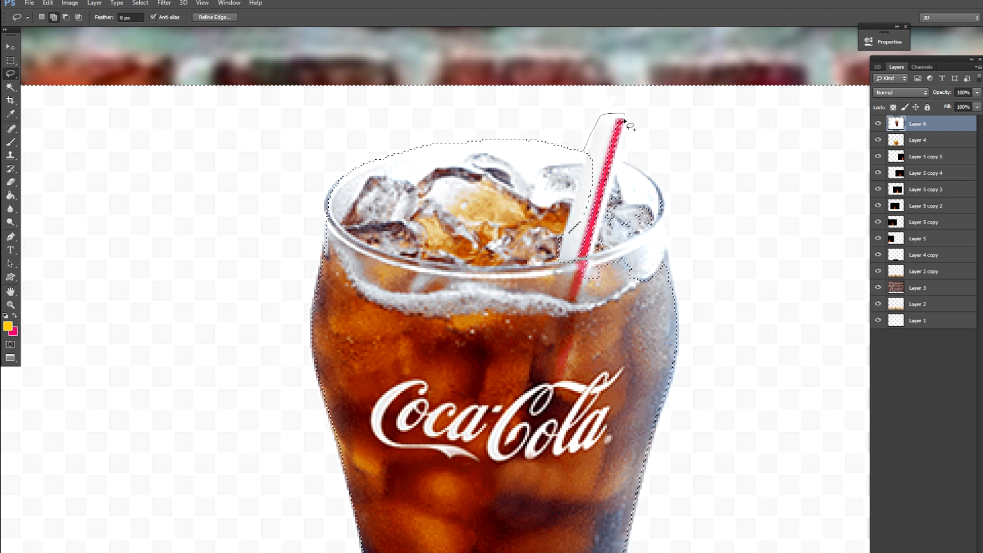
drag(640, 276, 660, 241)
drag(660, 297, 587, 208)
key(ctrl+minus)
key(ctrl+minus)
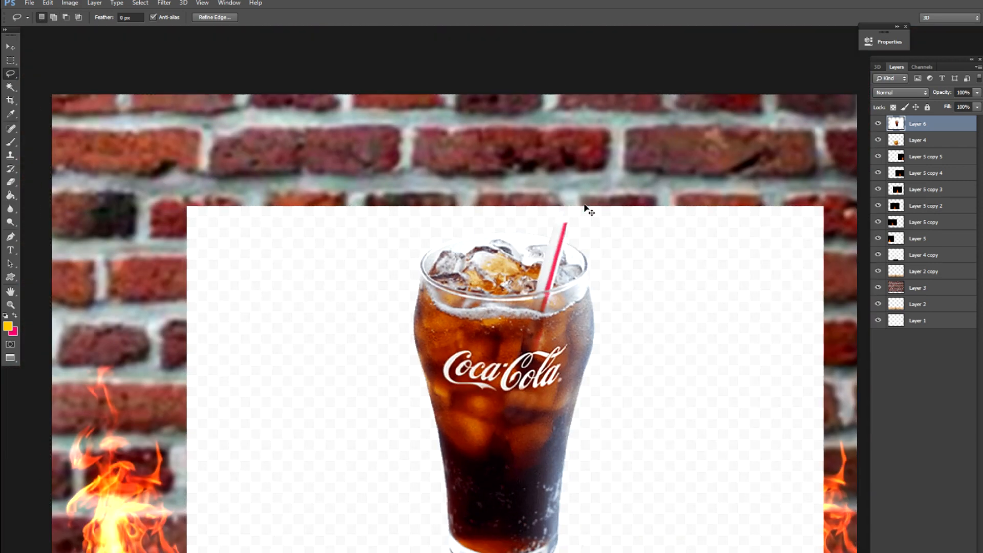
Step: Delete the selected white background around the Coca-Cola glass and clear the selection
key(ctrl+minus)
key(ctrl+minus)
key(ctrl+minus)
key(ctrl+shift+i)
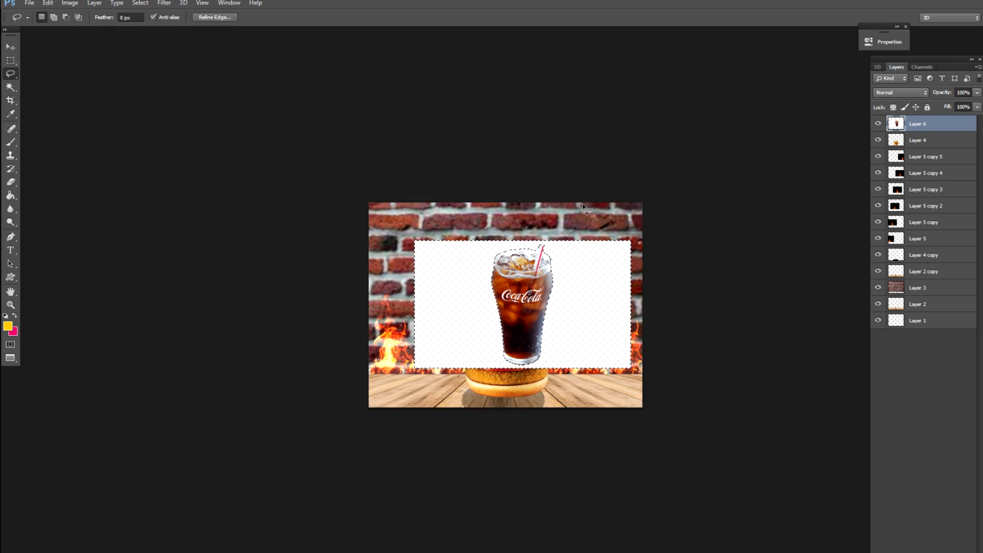
key(Delete)
key(ctrl+d)
Step: Scale the Coca-Cola glass down to about 59% and stand it on the table just right of the burger
key(v)
key(ctrl+t)
drag(531, 272, 573, 317)
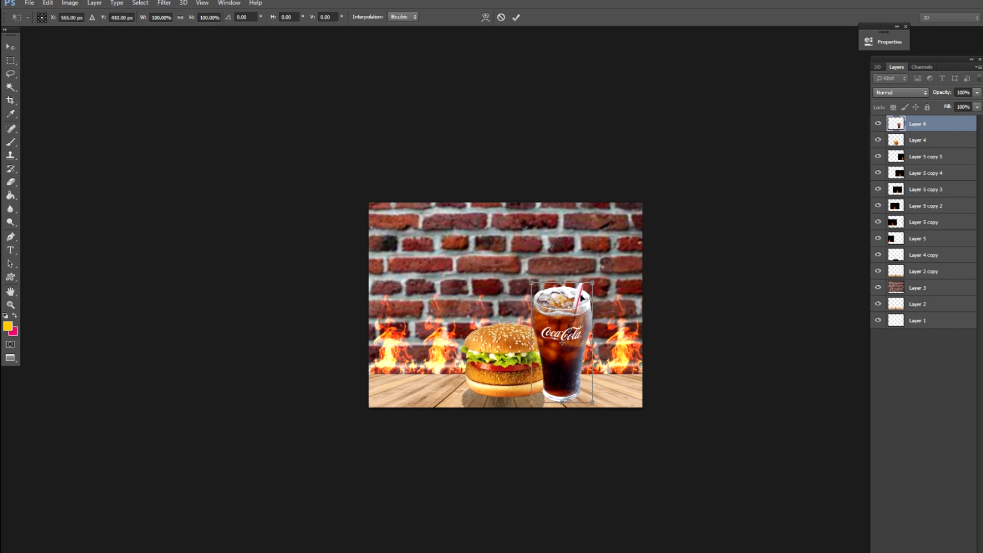
drag(592, 283, 580, 307)
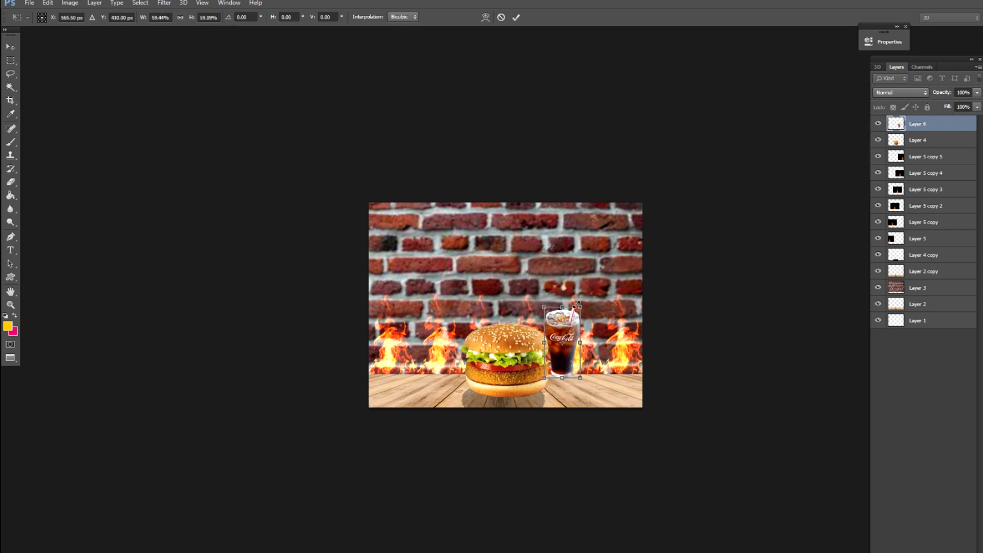
key(Return)
key(ctrl+plus)
key(ctrl+plus)
drag(373, 220, 368, 274)
key(ctrl+t)
right_click(367, 267)
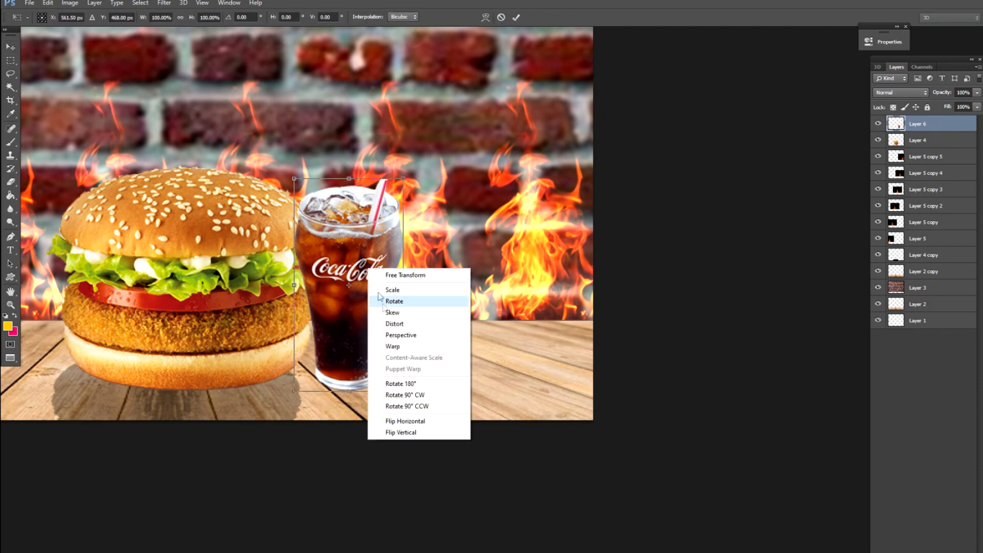
click(398, 349)
drag(369, 185, 368, 199)
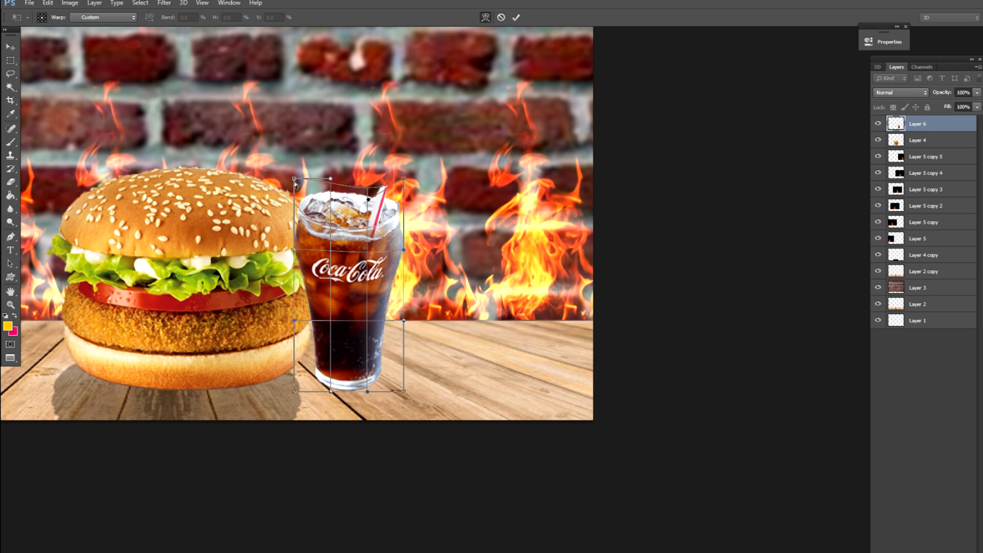
drag(294, 181, 304, 200)
key(Return)
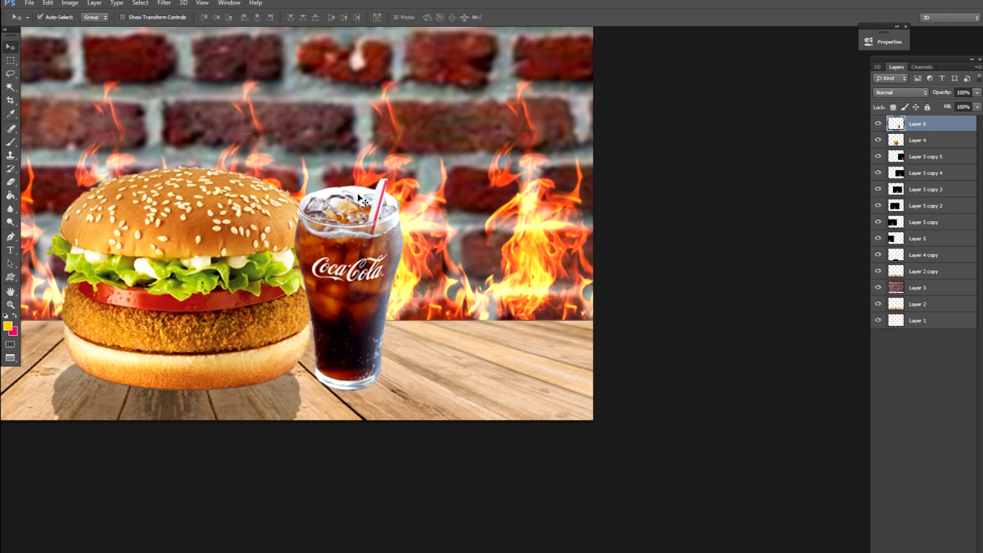
Step: Shorten the Coca-Cola glass from its upper edge and place it behind the burger, tucked partly under the bun's right side
key(ctrl+t)
drag(348, 177, 349, 199)
key(Escape)
key(ctrl+t)
key(Return)
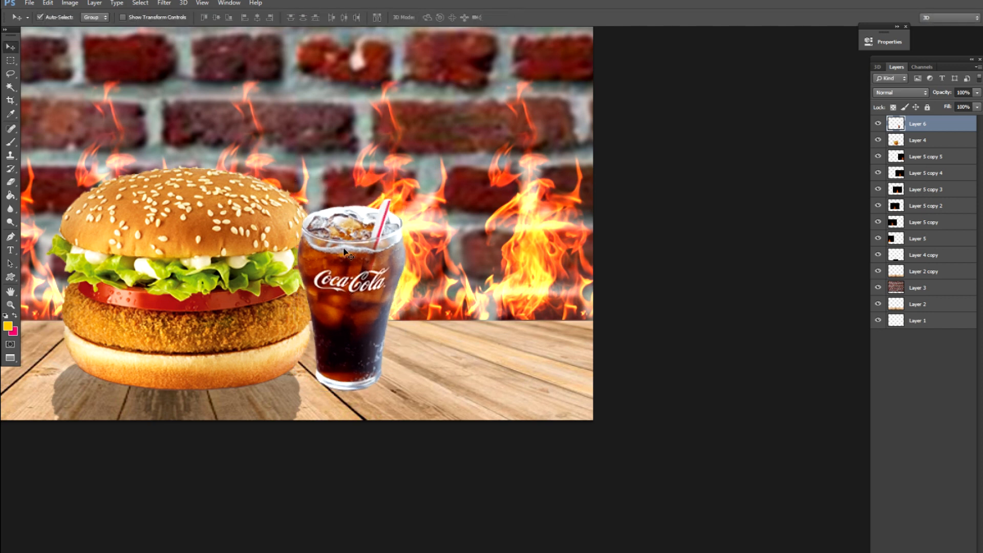
key(ctrl+bracketleft)
mouse_move(356, 256)
mouse_down()
mouse_move(340, 256)
mouse_move(368, 249)
mouse_up()
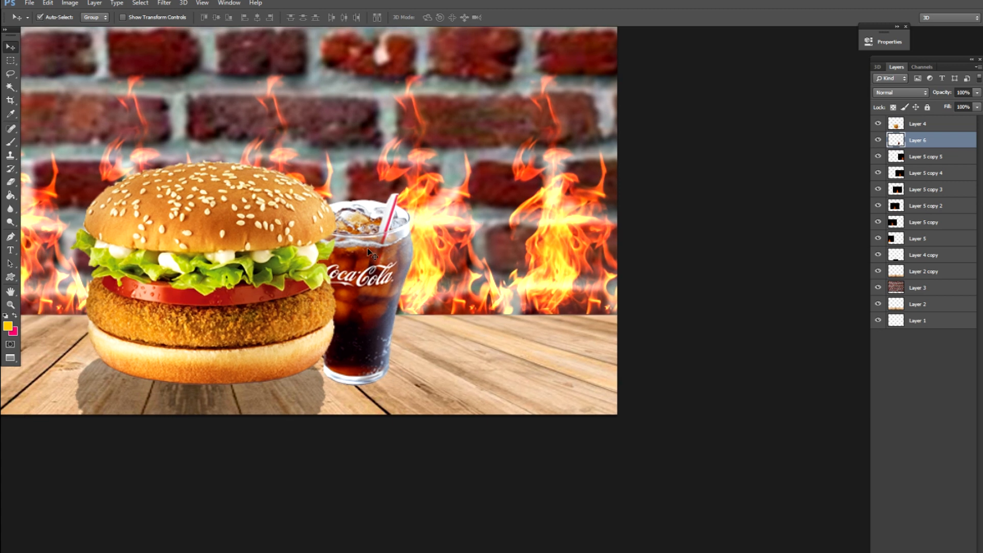
Step: Duplicate the Coca-Cola glass, flip the copy vertically and move it directly below the glass base
key(ctrl+j)
key(ctrl+t)
right_click(369, 250)
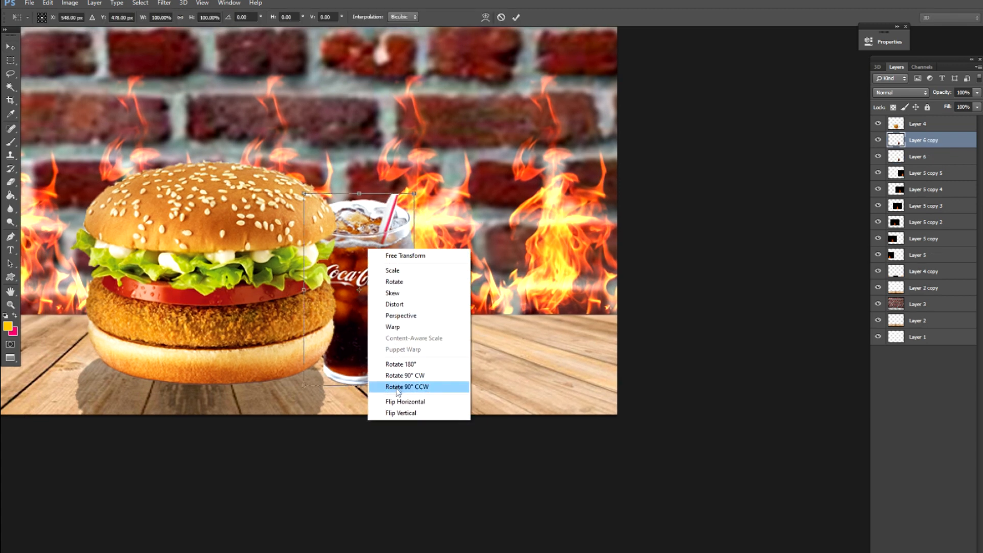
click(404, 414)
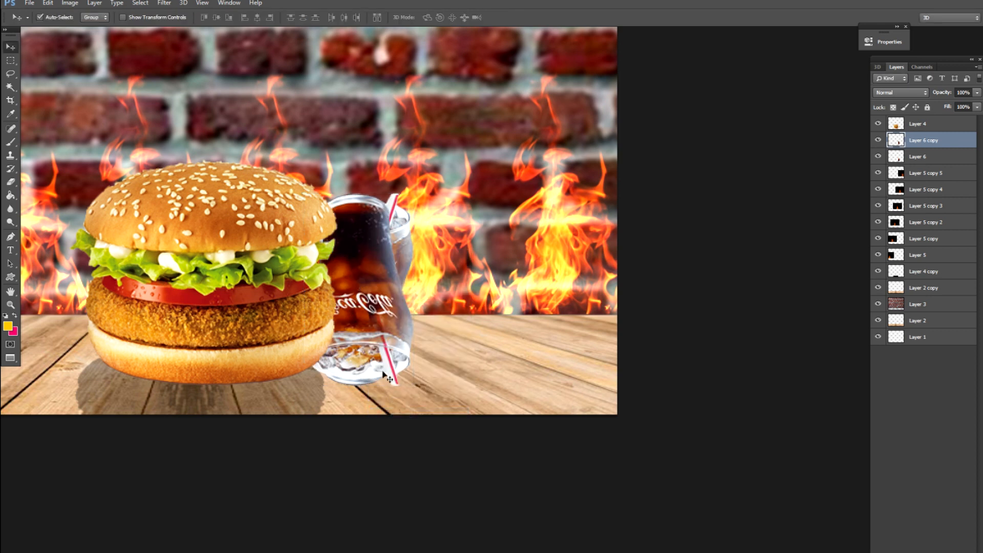
drag(369, 256, 378, 424)
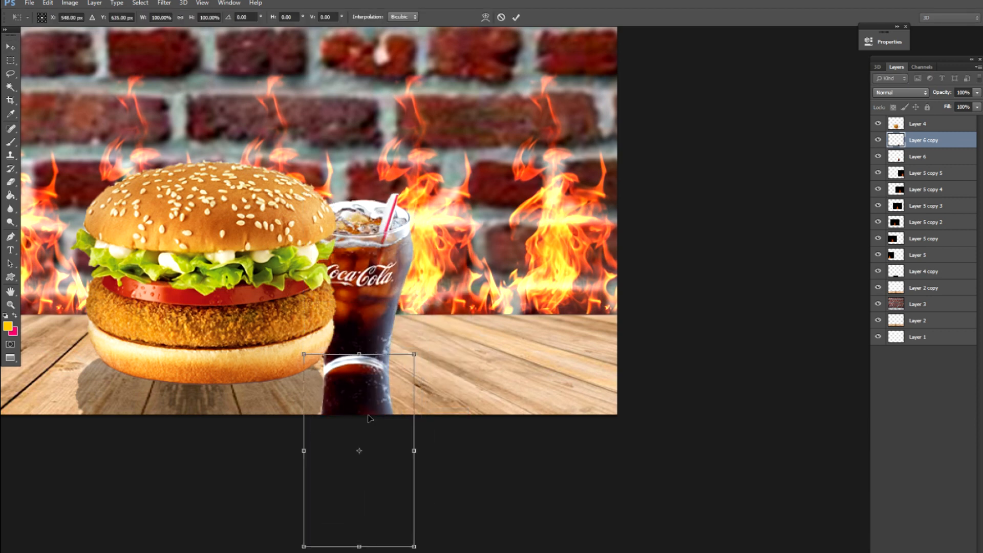
key(Return)
Step: Send the flipped copy behind the glass, darken it to black with Hue/Saturation and set its opacity to 20%
key(ctrl+bracketleft)
key(ctrl+u)
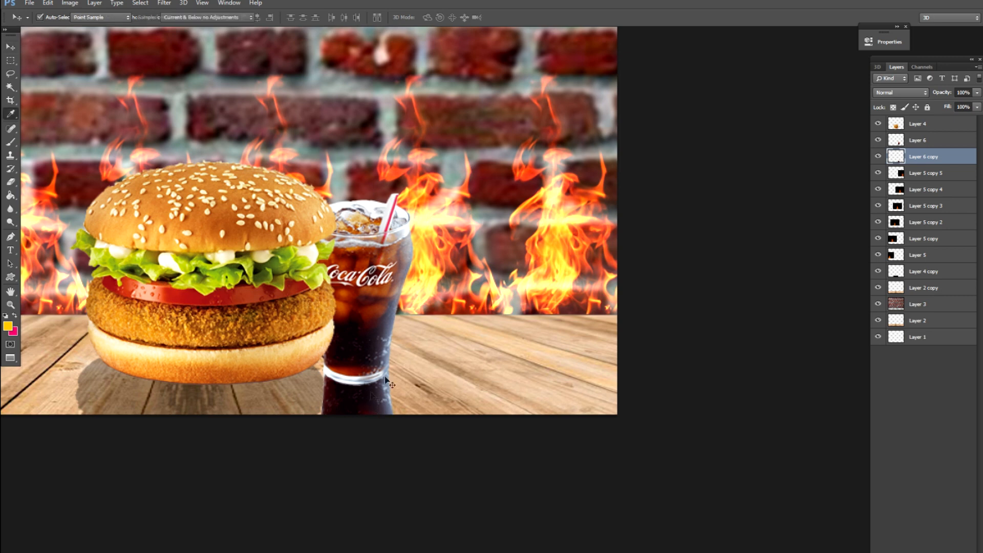
drag(827, 316, 798, 315)
key(Return)
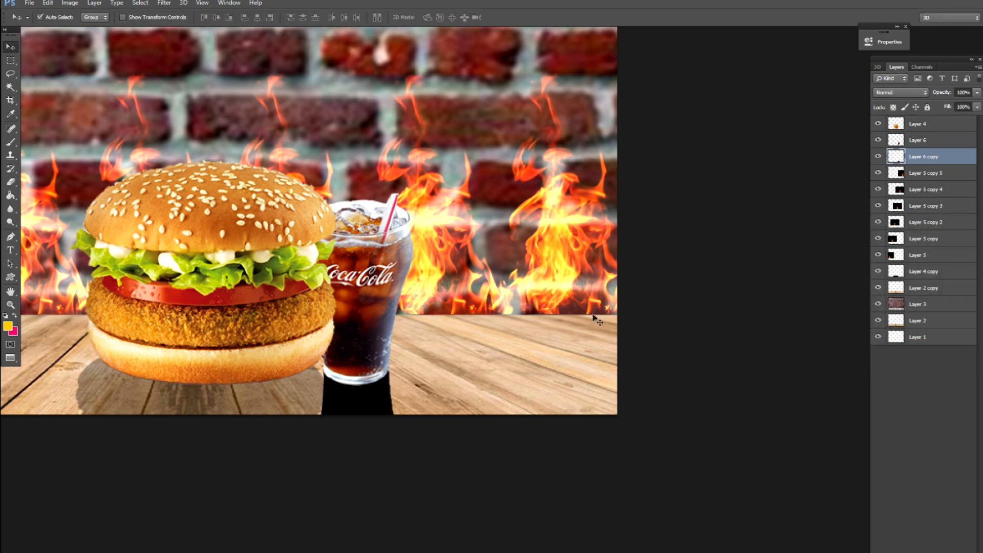
key(2)
Step: Open the potato-chips french fries image and bring the fries into the burger composition
scroll(487, 320, down, 8)
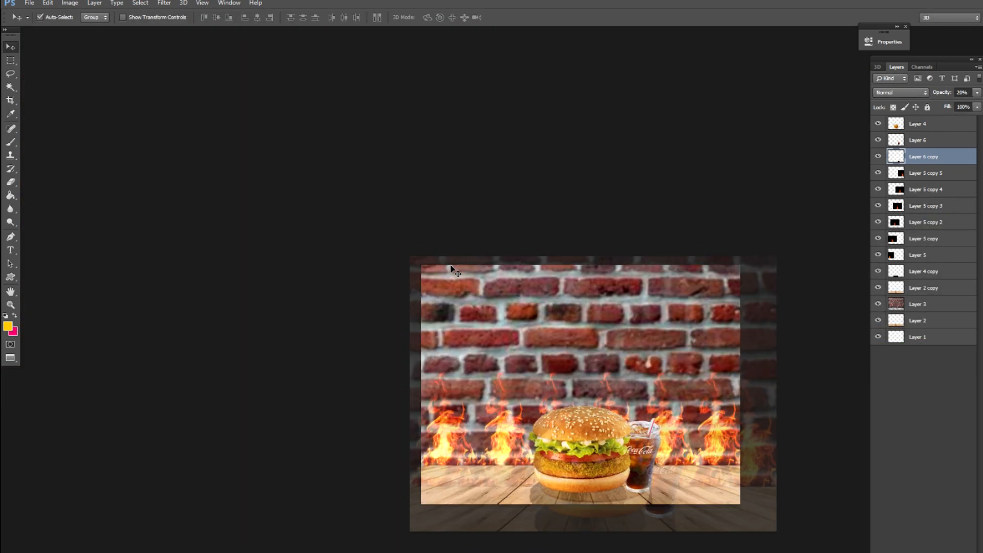
scroll(486, 320, up, 8)
drag(688, 391, 395, 62)
key(ctrl+o)
double_click(498, 146)
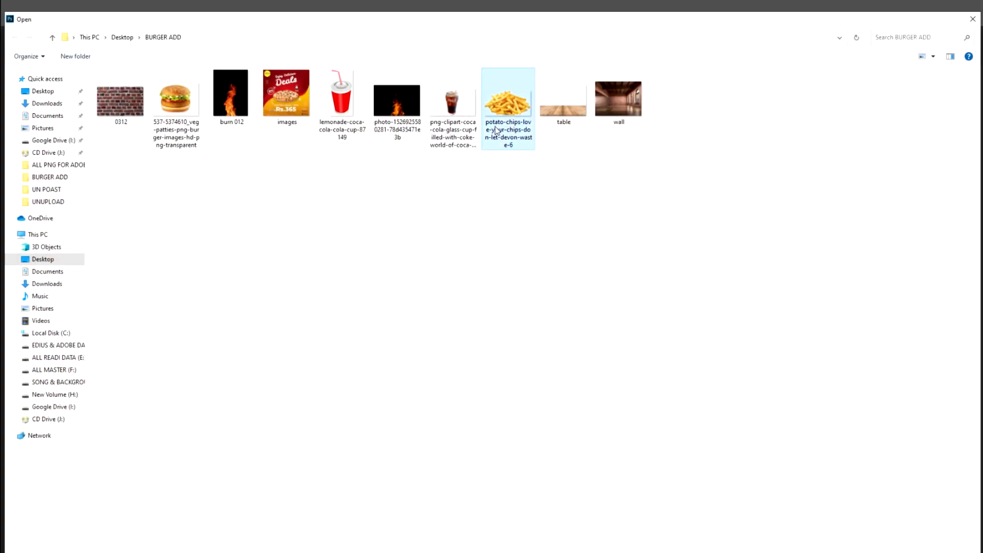
drag(460, 309, 517, 314)
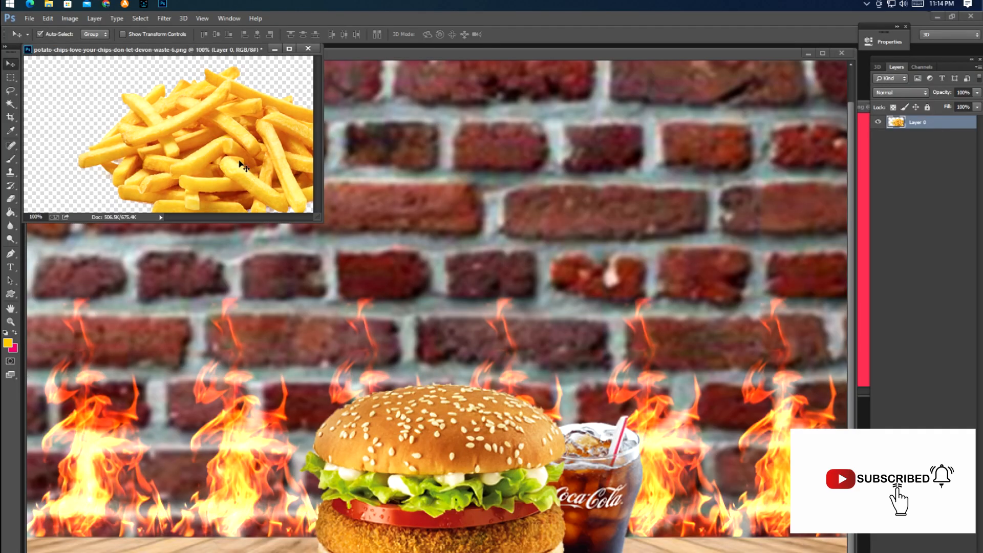
drag(241, 165, 279, 164)
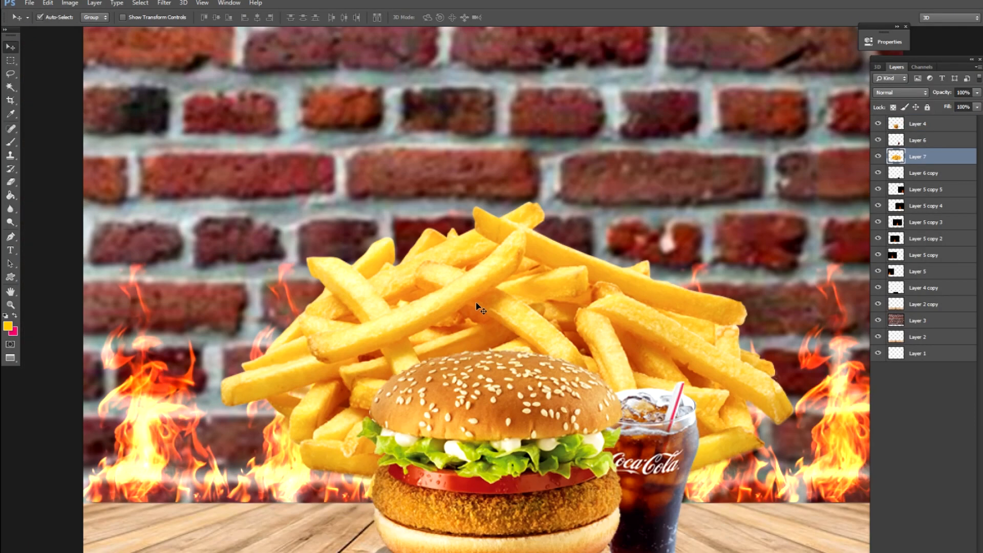
Step: Bring the fries to the front, scale them down before the burger's left side, and duplicate them before its right side
key(ctrl+])
key(ctrl+])
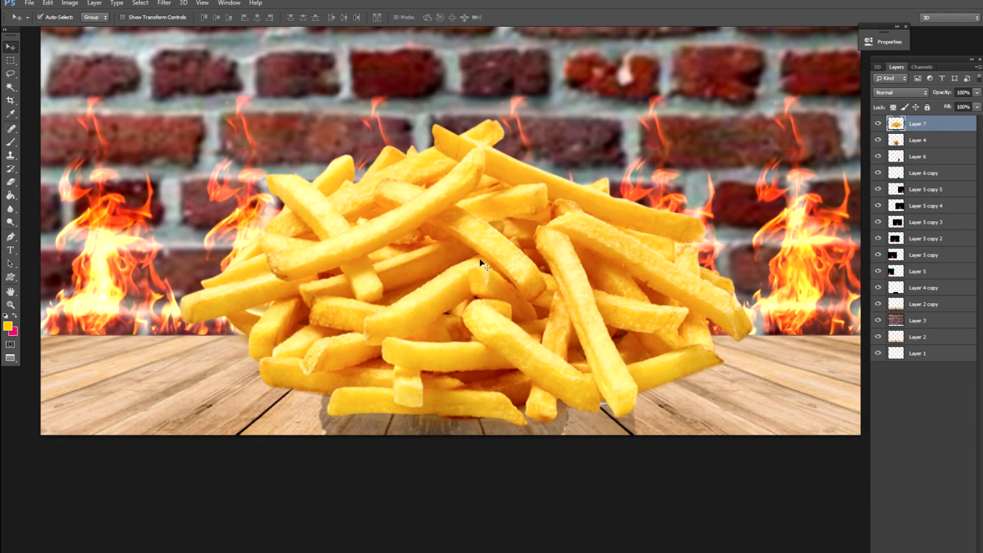
key(ctrl+t)
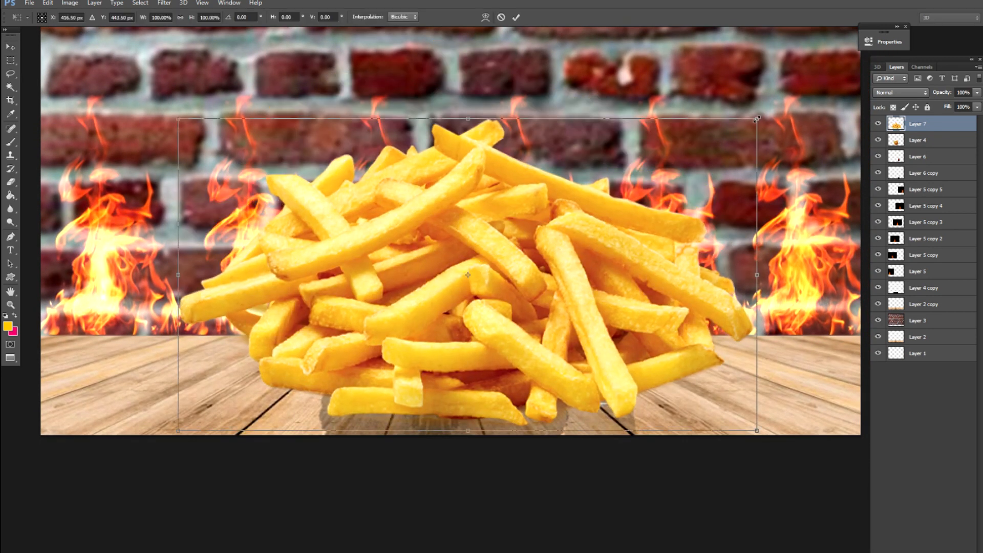
drag(757, 119, 578, 215)
drag(511, 262, 606, 376)
key(Return)
Step: Narrow the right fries copy to about 81% width with a slight vertical skew and fit it in front of the burger and glass
key(ctrl+t)
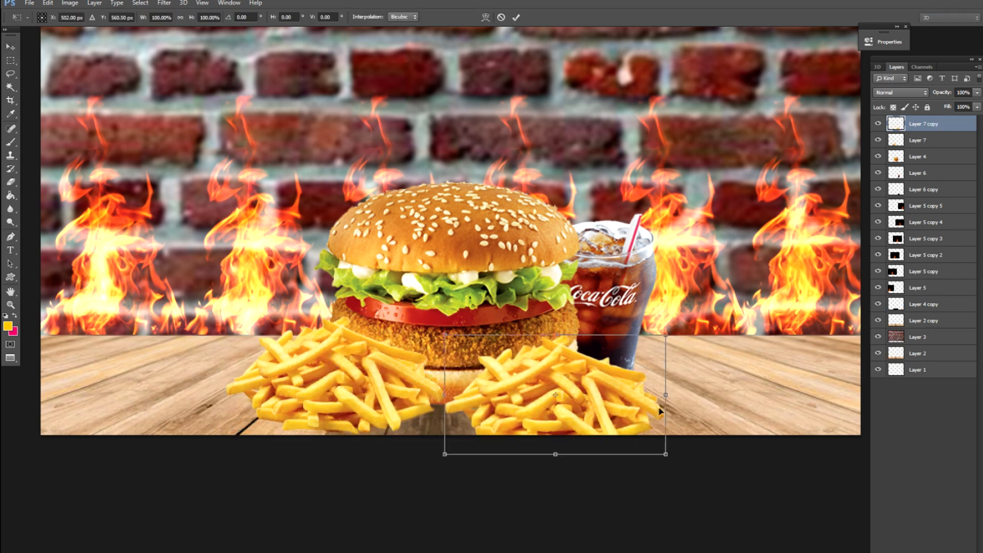
drag(666, 394, 623, 370)
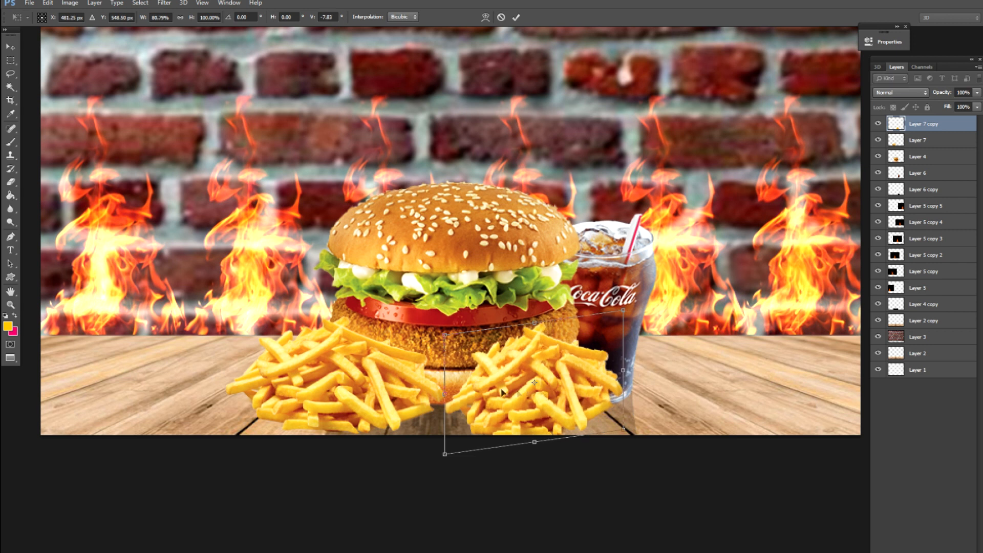
drag(444, 452, 442, 437)
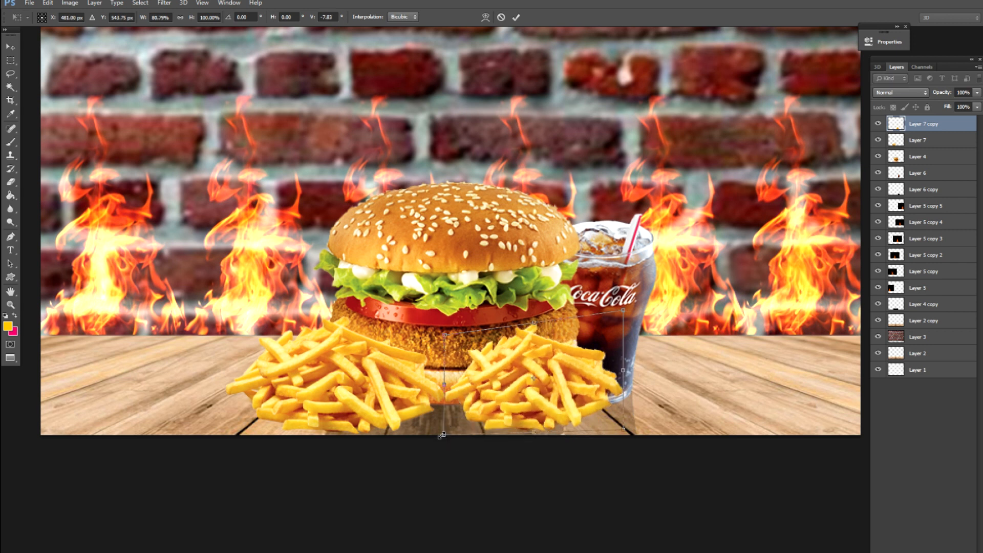
key(Return)
drag(554, 389, 564, 391)
Step: Apply a Gaussian Blur with a 2.0 pixel radius to the brick wall on Layer 3
scroll(564, 393, down, 3)
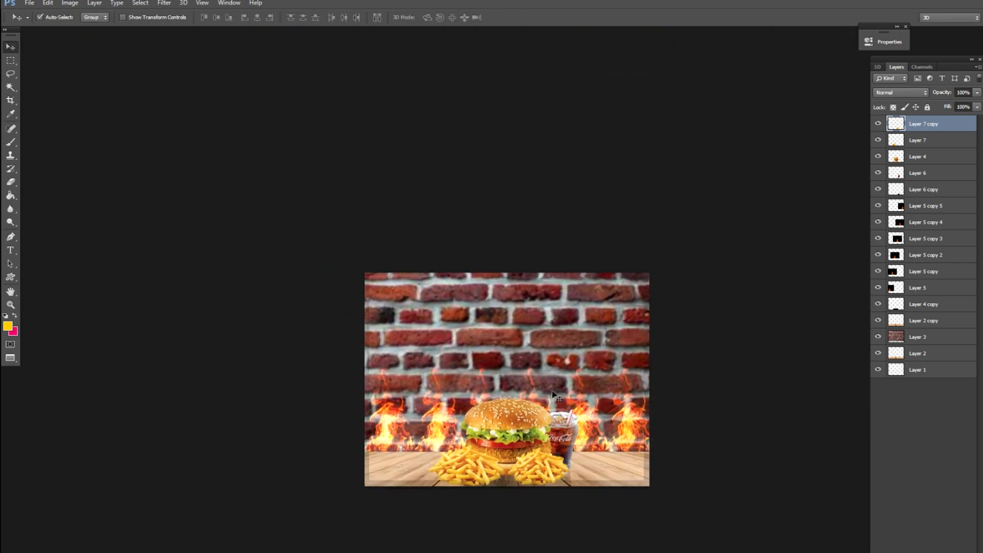
scroll(553, 395, up, 5)
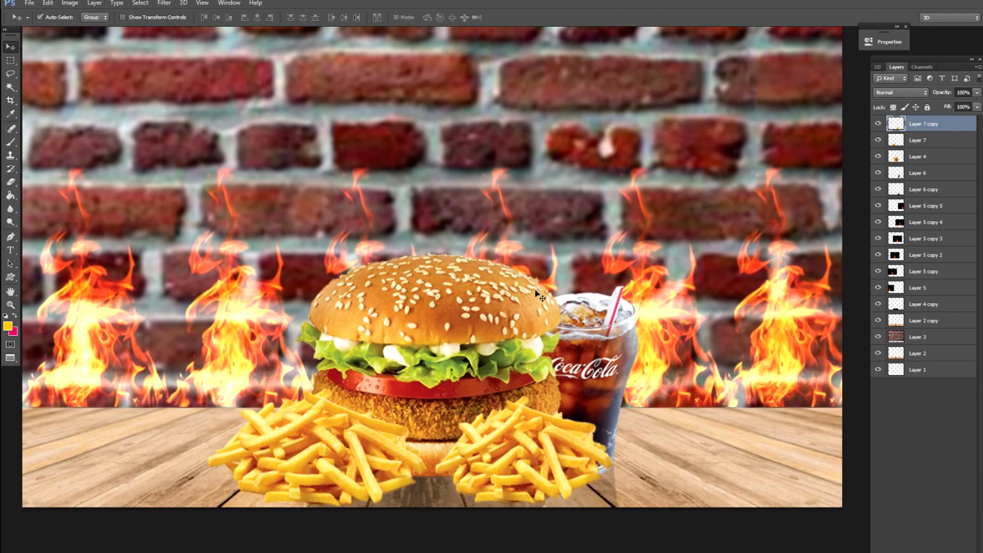
scroll(536, 293, down, 3)
scroll(542, 297, up, 3)
drag(581, 383, 452, 214)
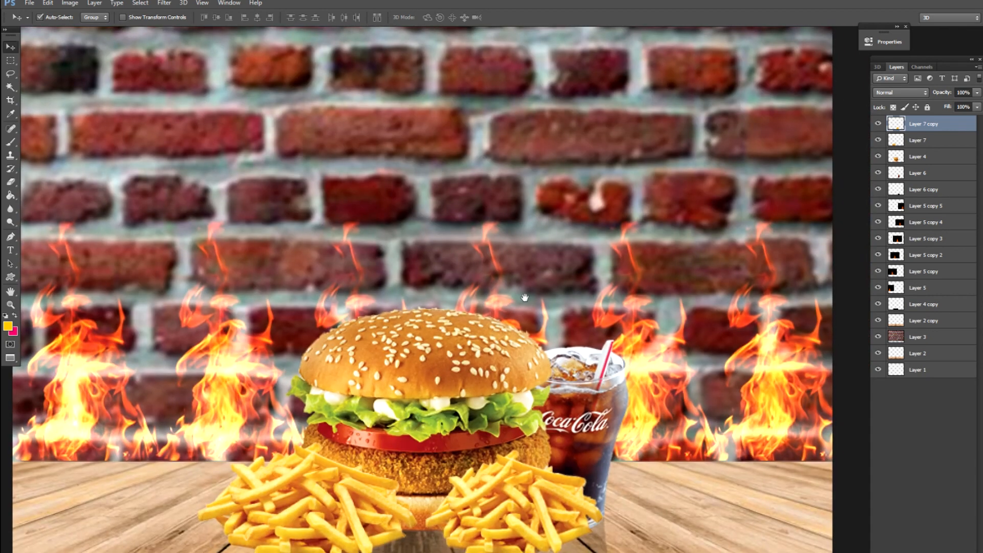
click(896, 338)
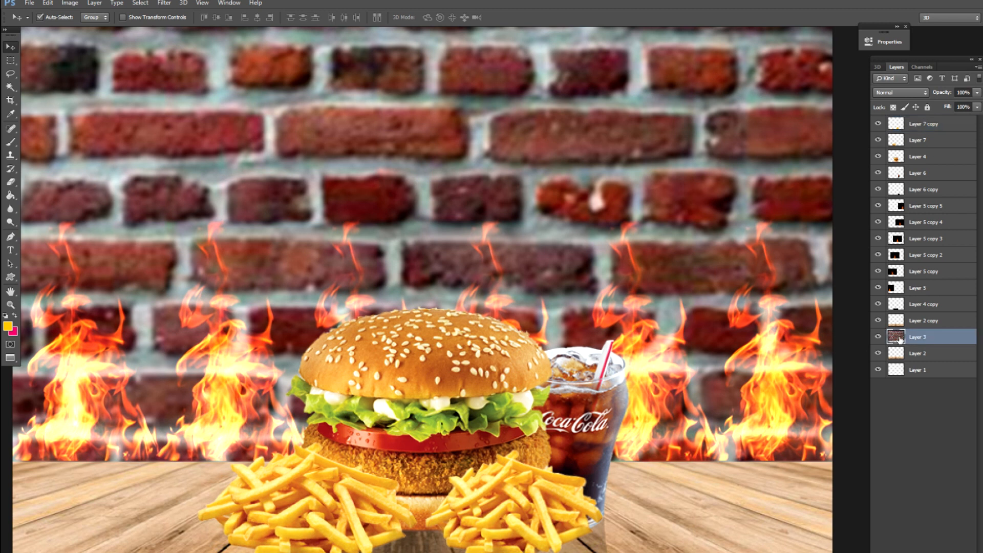
key(alt+t)
key(b)
key(g)
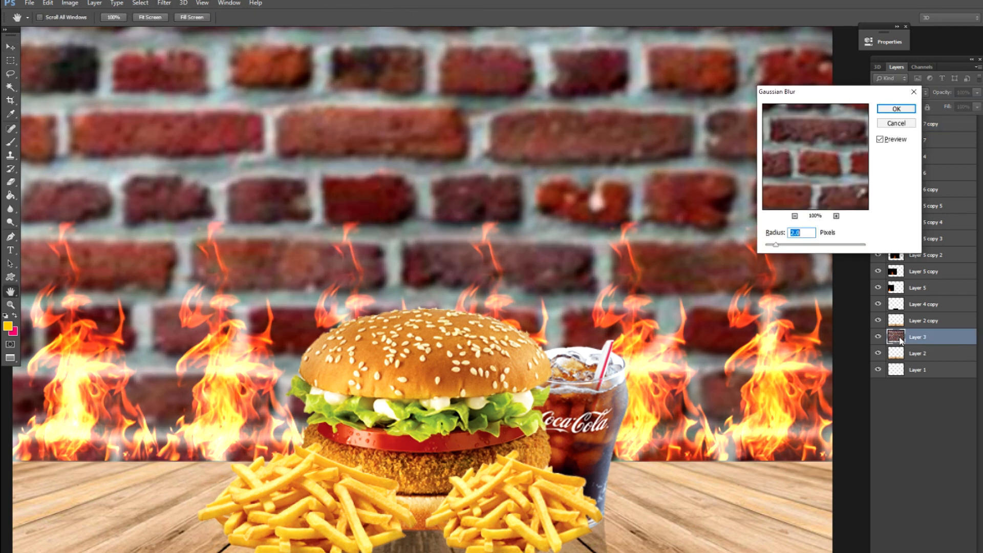
key(Return)
Step: Duplicate the brick wall layer and apply a stronger Gaussian Blur to the copy
key(ctrl+j)
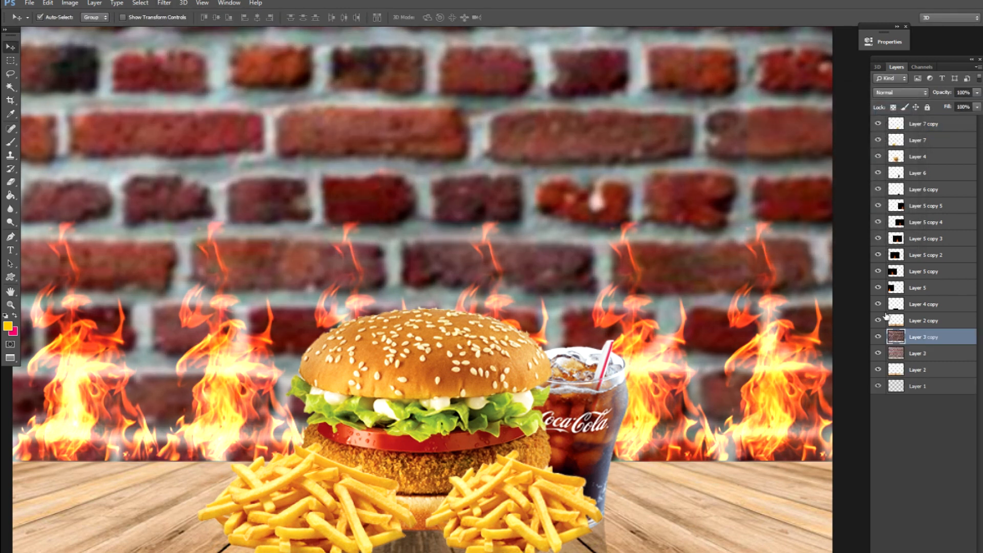
key(alt+t)
key(b)
key(g)
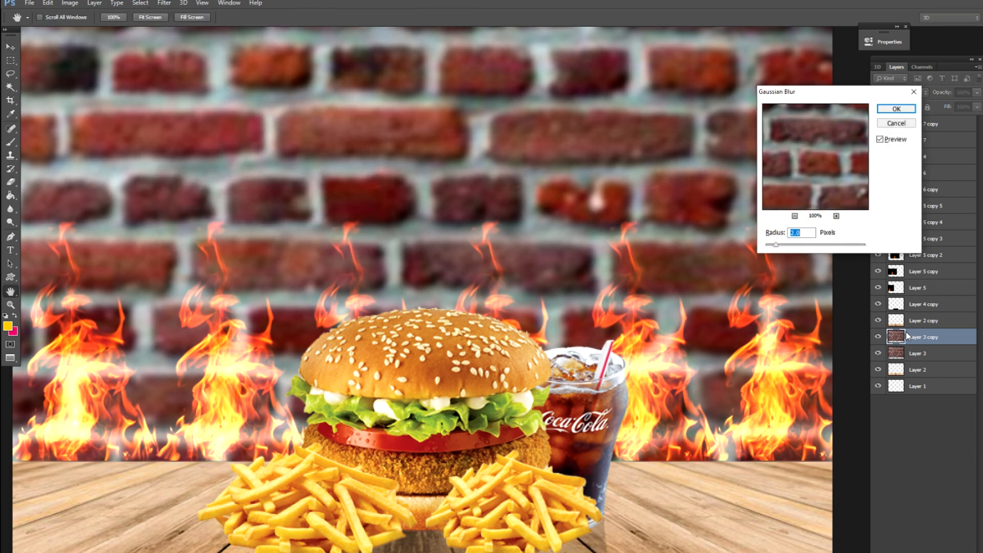
click(808, 246)
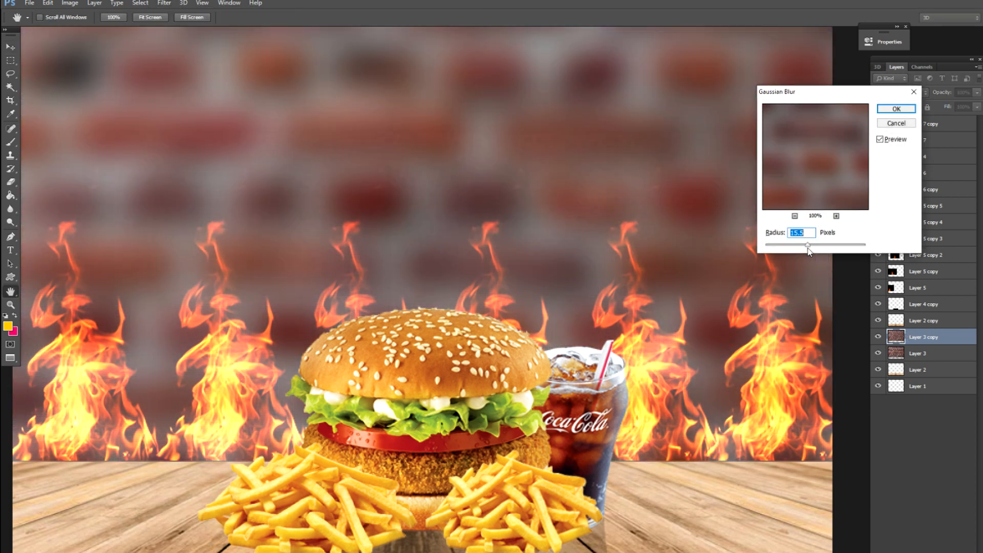
drag(801, 244, 795, 244)
key(Return)
key(v)
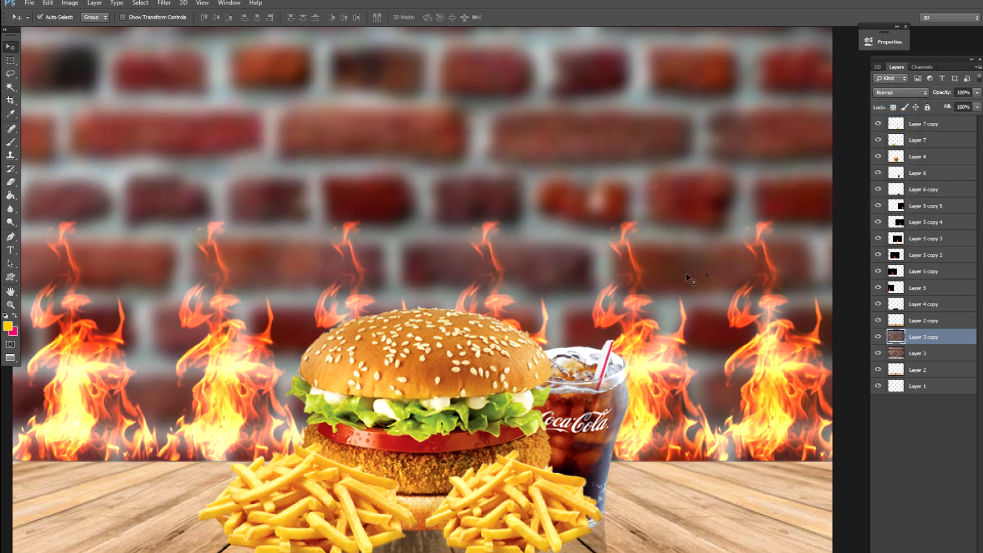
Step: Duplicate the burger layer and stretch the copy to about 111% height, raising its top above the original
key(ctrl+minus)
key(ctrl+minus)
key(ctrl+plus)
drag(637, 342, 589, 328)
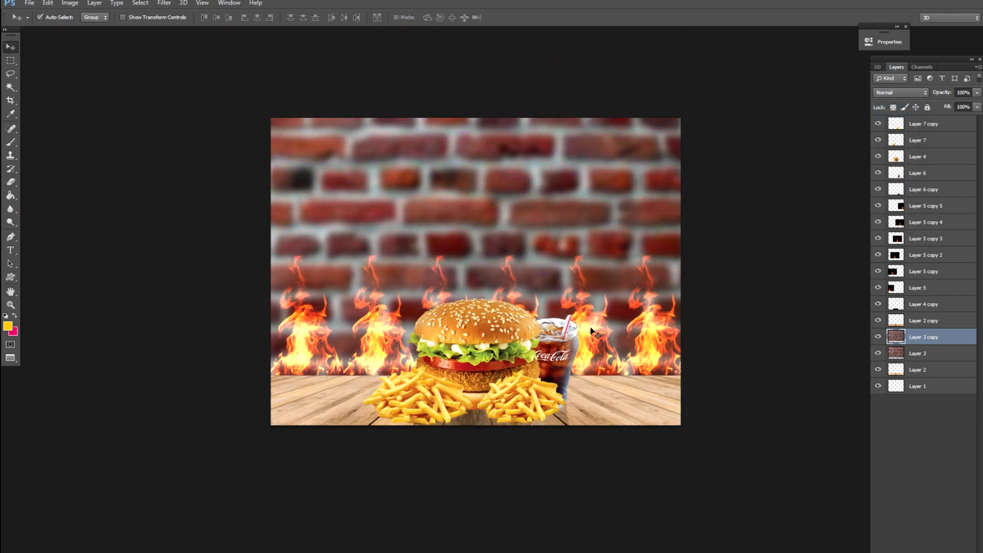
key(ctrl+plus)
key(ctrl+plus)
click(483, 328)
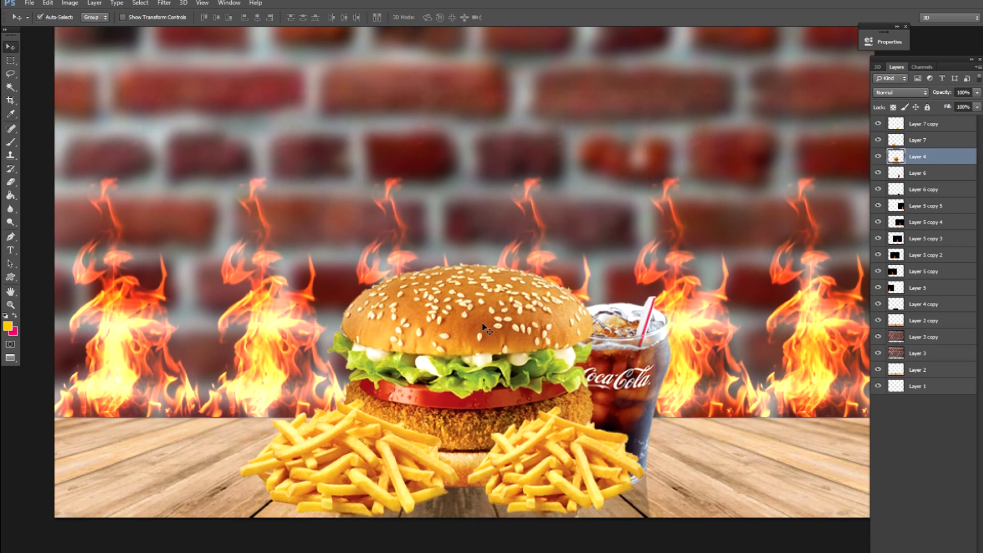
key(ctrl+j)
key(ctrl+t)
drag(466, 320, 468, 280)
drag(463, 447, 462, 474)
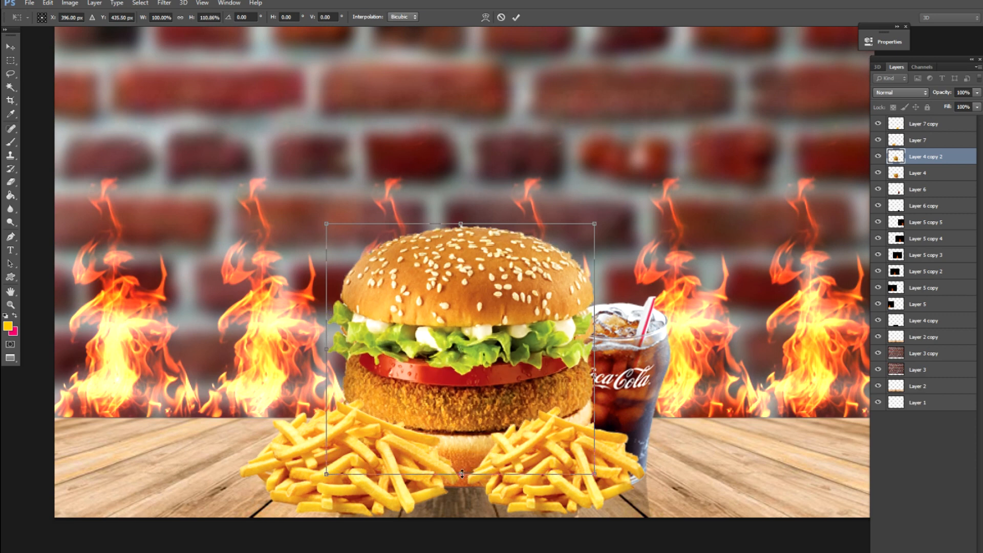
key(Return)
key(ctrl+minus)
key(ctrl+minus)
drag(471, 261, 494, 170)
key(ctrl+plus)
key(ctrl+plus)
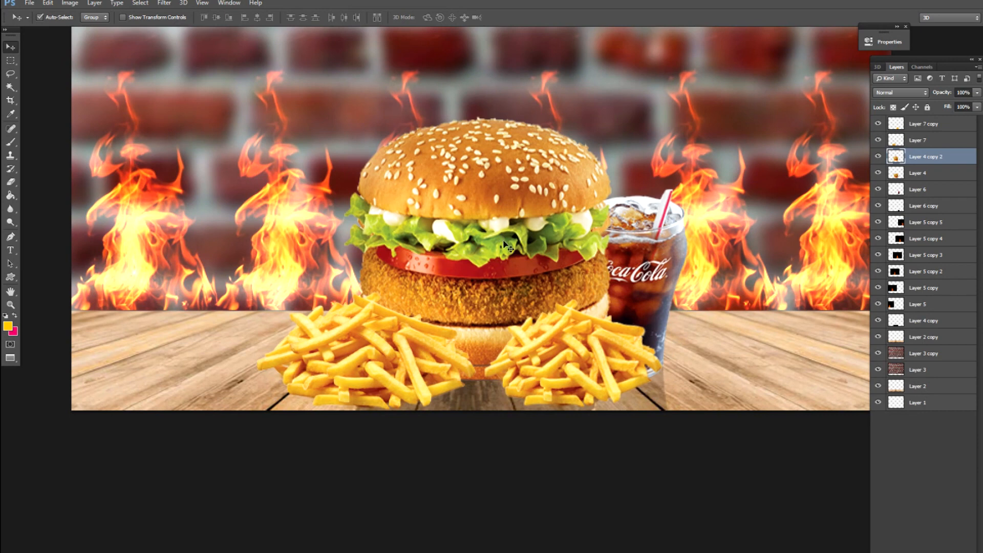
Step: Open the burn 012 image and copy its flame into the burger composition above the burger layers
key(ctrl+o)
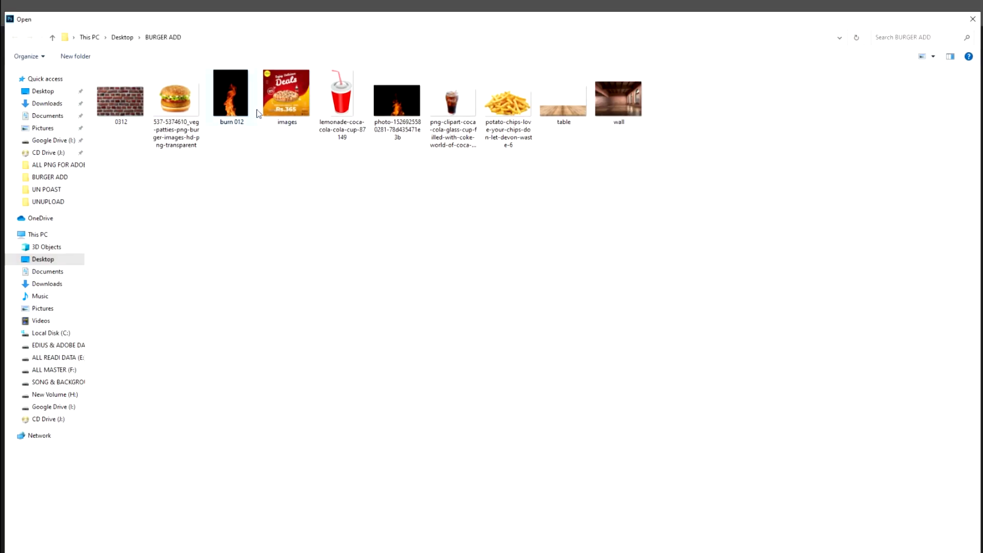
double_click(255, 113)
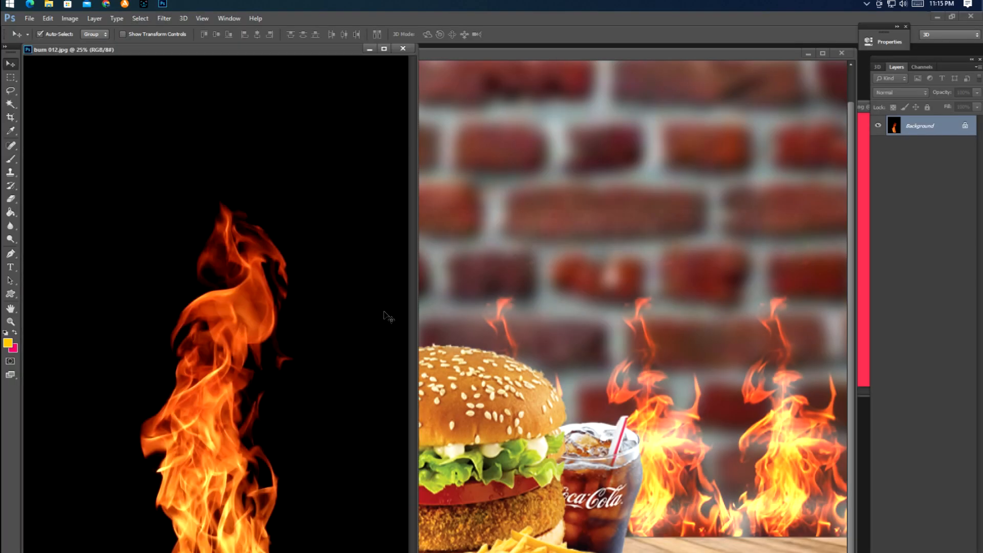
drag(304, 314, 512, 327)
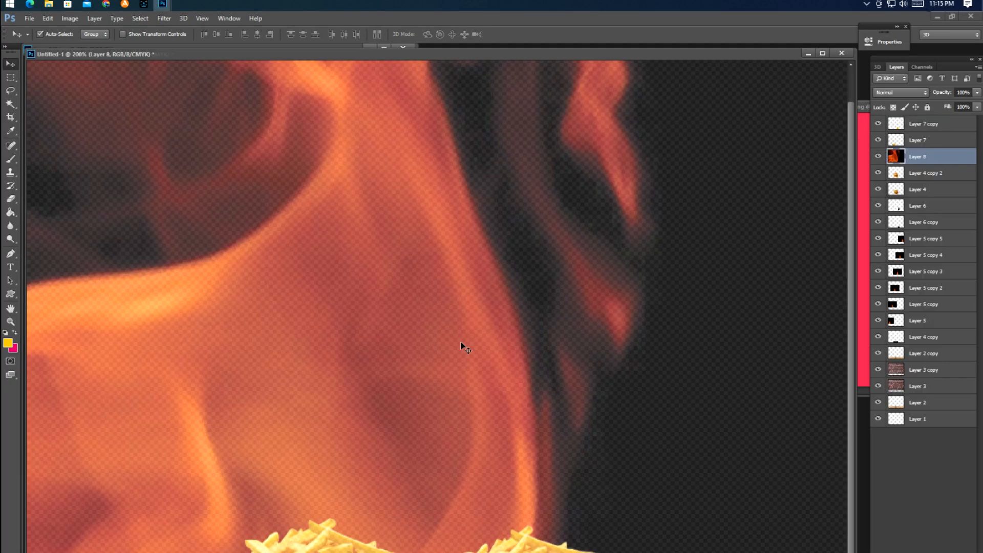
key(f)
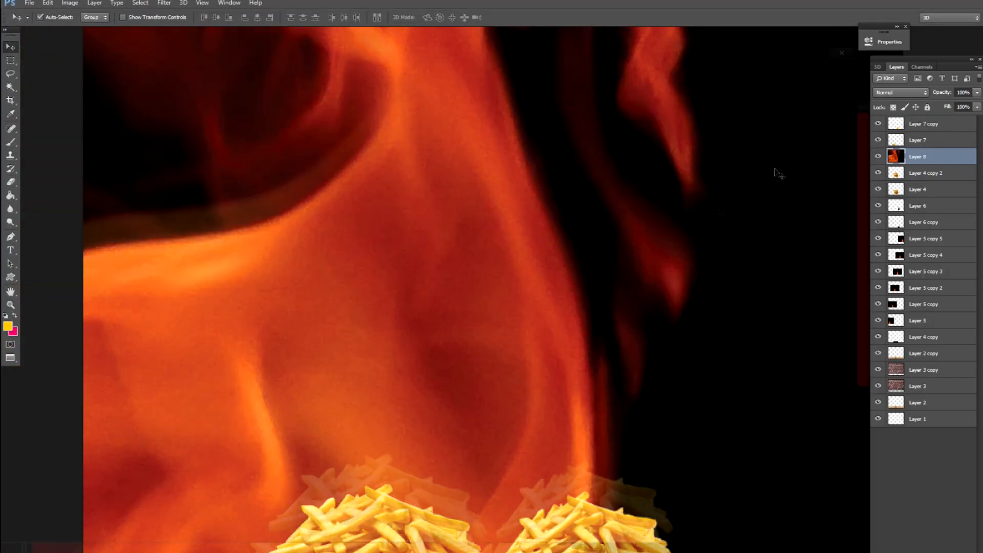
Step: Scale the new flame layer down so the whole flame fits within the canvas over the burger
key(ctrl+minus)
key(ctrl+minus)
key(ctrl+t)
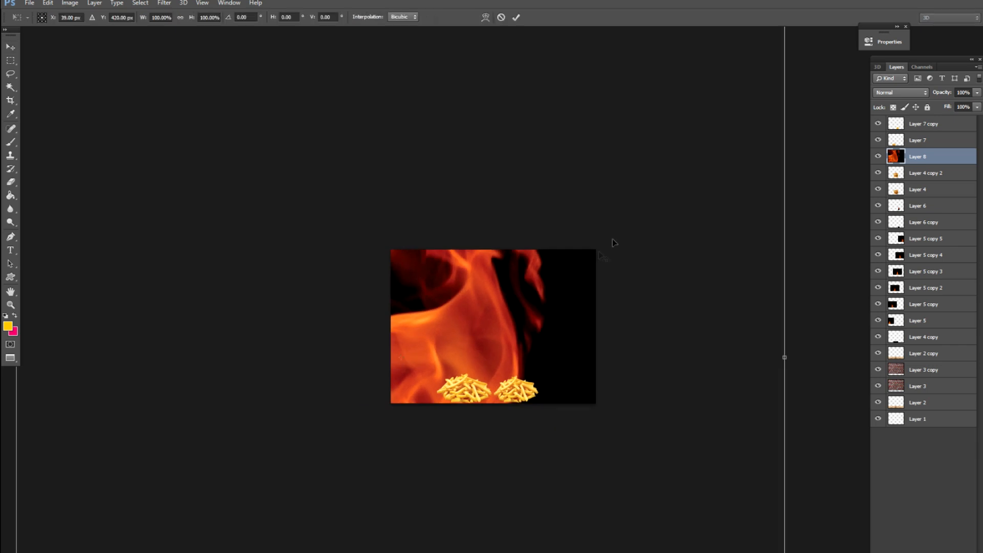
key(ctrl+minus)
key(ctrl+minus)
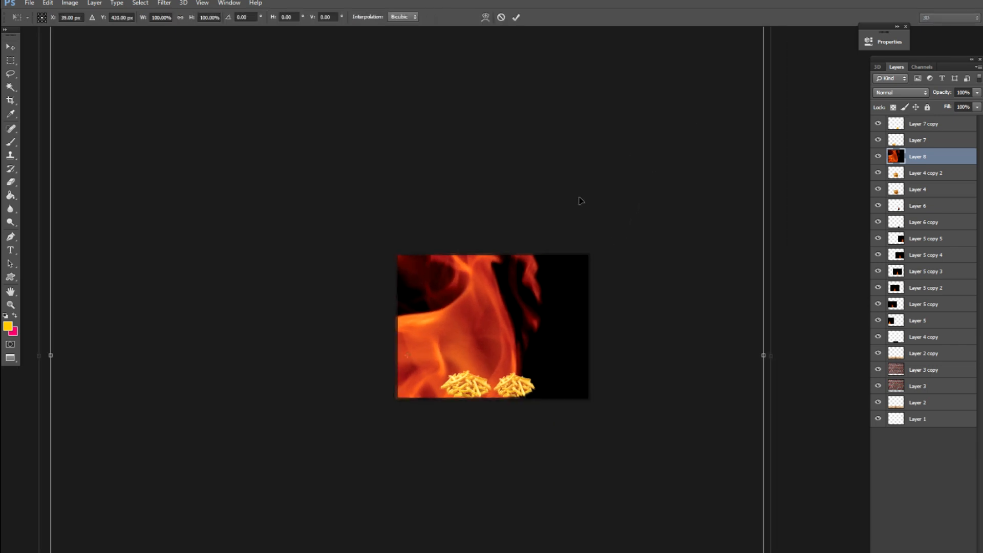
drag(635, 88, 509, 305)
key(Return)
key(ctrl+plus)
key(ctrl+plus)
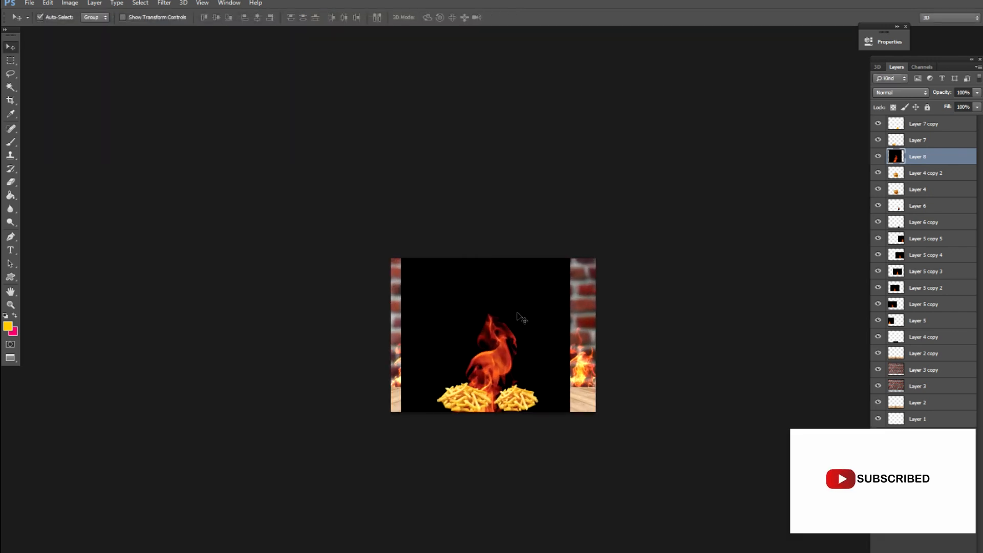
Step: Set the flame layer's blend mode to Screen
click(898, 95)
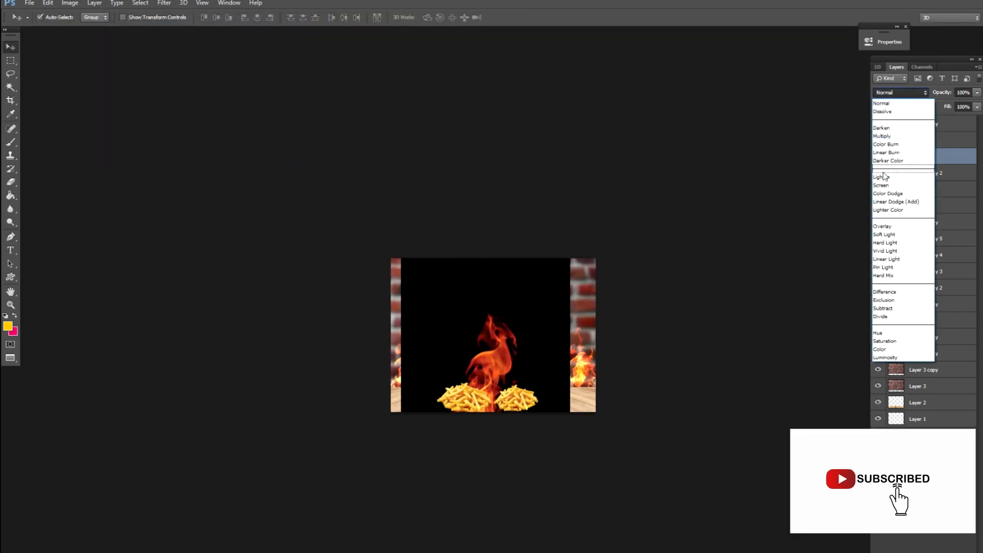
click(883, 160)
key(shift+plus)
key(shift+plus)
key(shift+plus)
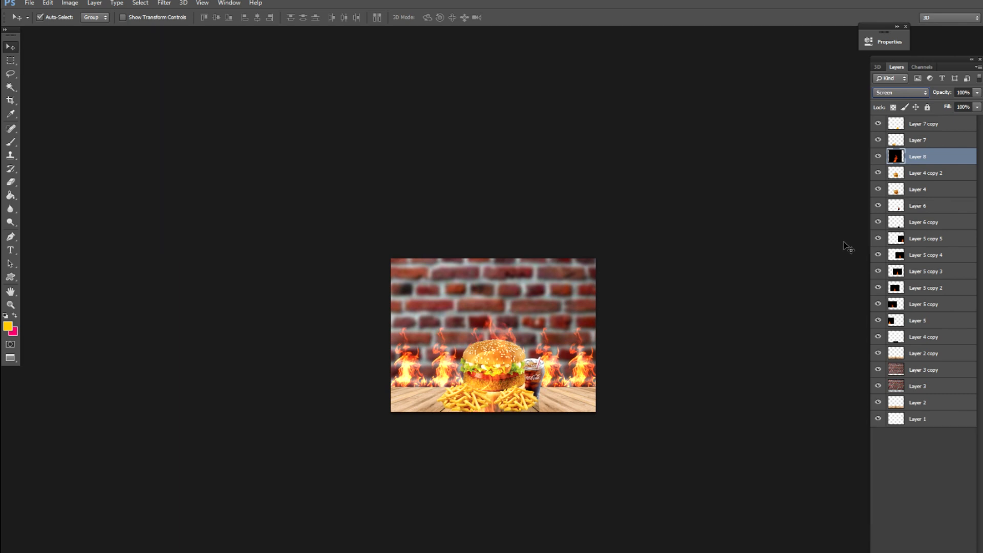
Step: Tilt the flame layer and reposition it so the flame rises over the burger's left side
key(ctrl+t)
drag(530, 327, 514, 253)
drag(551, 177, 612, 256)
drag(430, 305, 426, 367)
key(Return)
Step: Set the flame layer's blend mode to Color Dodge and its opacity to 72%
key(ctrl+plus)
key(ctrl+plus)
key(ctrl+plus)
key(ctrl+plus)
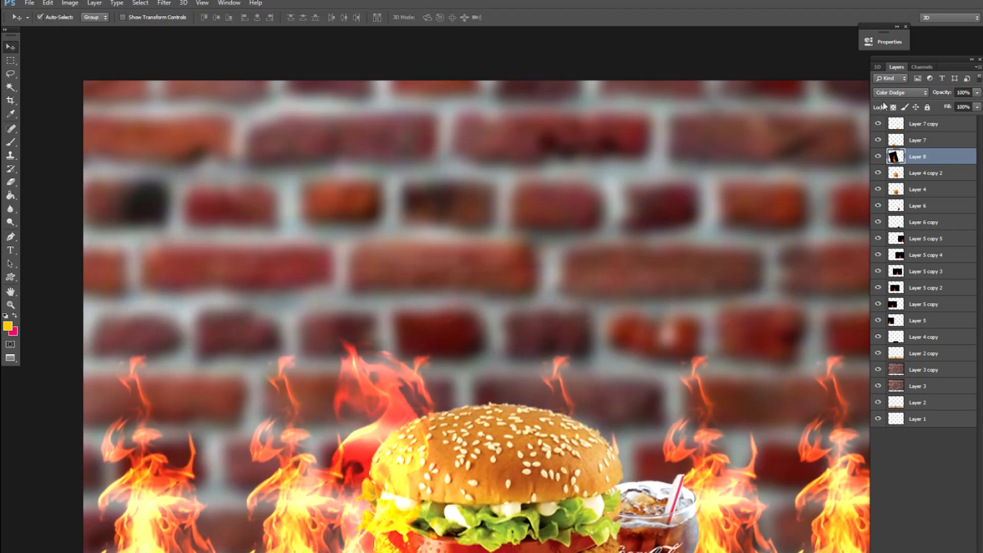
click(977, 92)
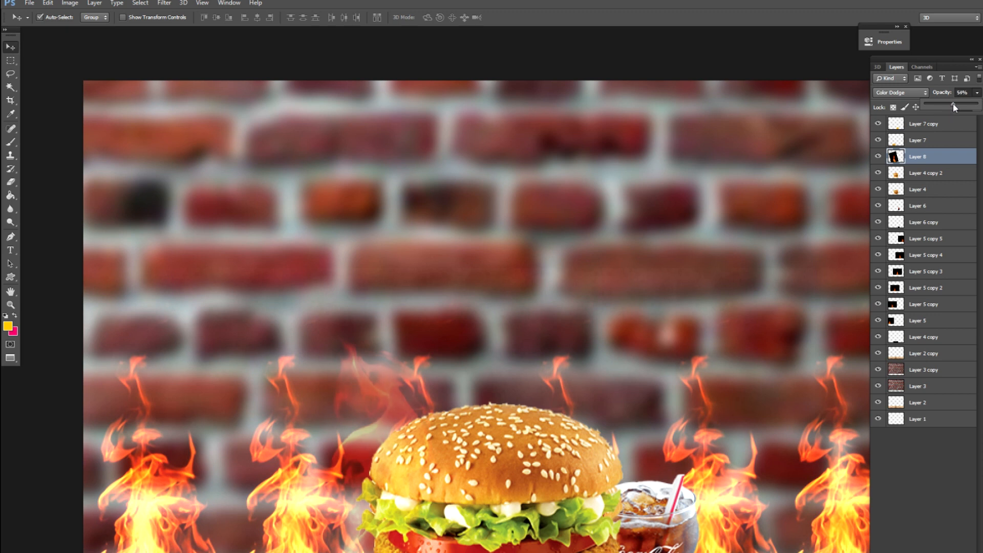
drag(953, 103, 962, 103)
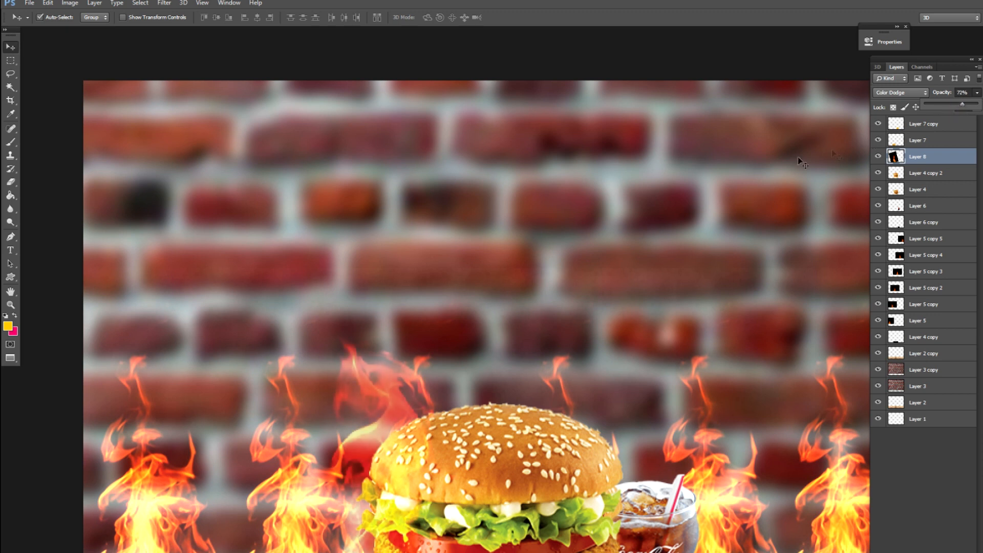
Step: Erase the lower part of the flame layer over the fries and table with a size 300 eraser
key(ctrl+minus)
key(ctrl+minus)
key(ctrl+minus)
key(ctrl+plus)
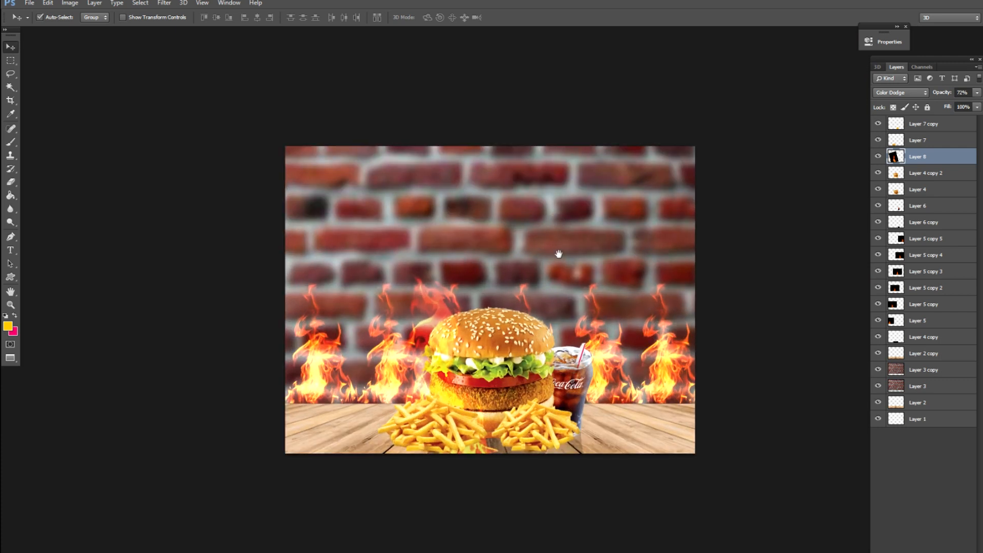
drag(512, 443, 514, 431)
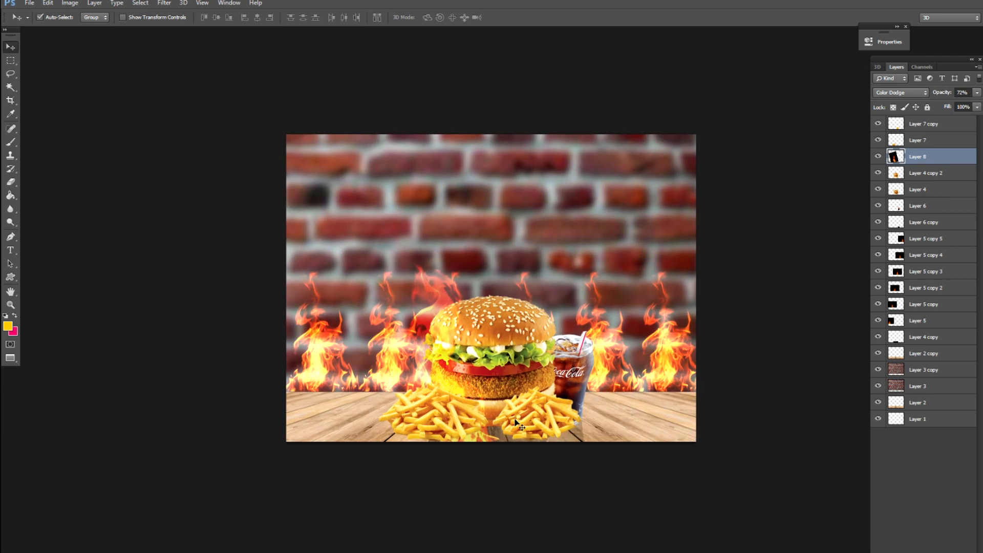
key(e)
drag(470, 479, 460, 489)
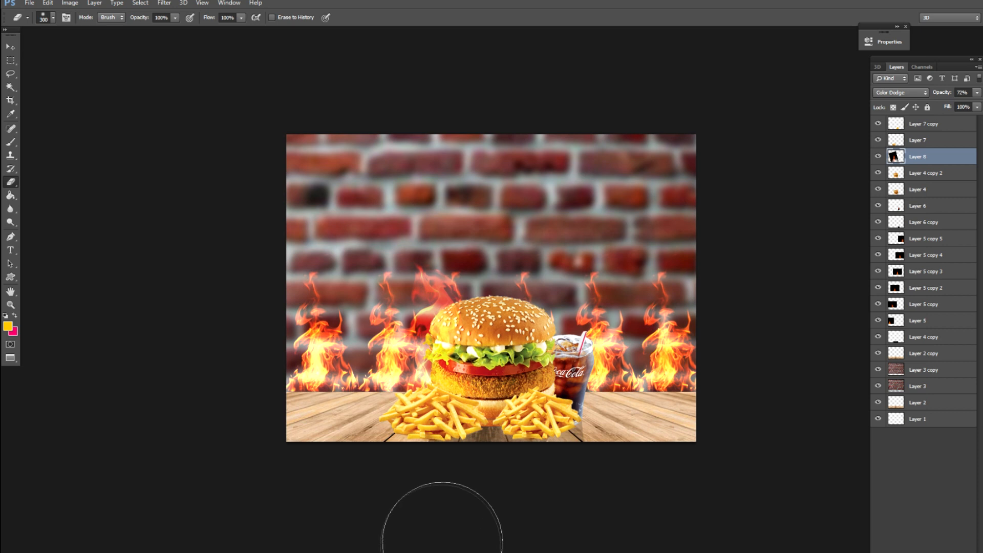
Step: Crop the canvas to a portrait format around the burger, fries and glass, extending it slightly above the wall
key(v)
key(c)
drag(696, 287, 656, 289)
drag(336, 296, 370, 294)
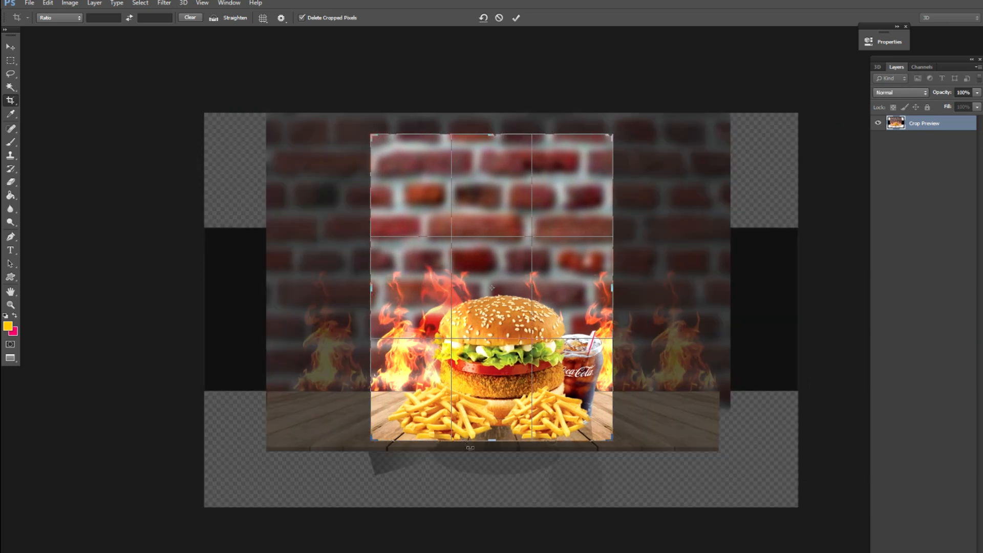
drag(495, 444, 494, 447)
drag(491, 131, 512, 108)
click(516, 17)
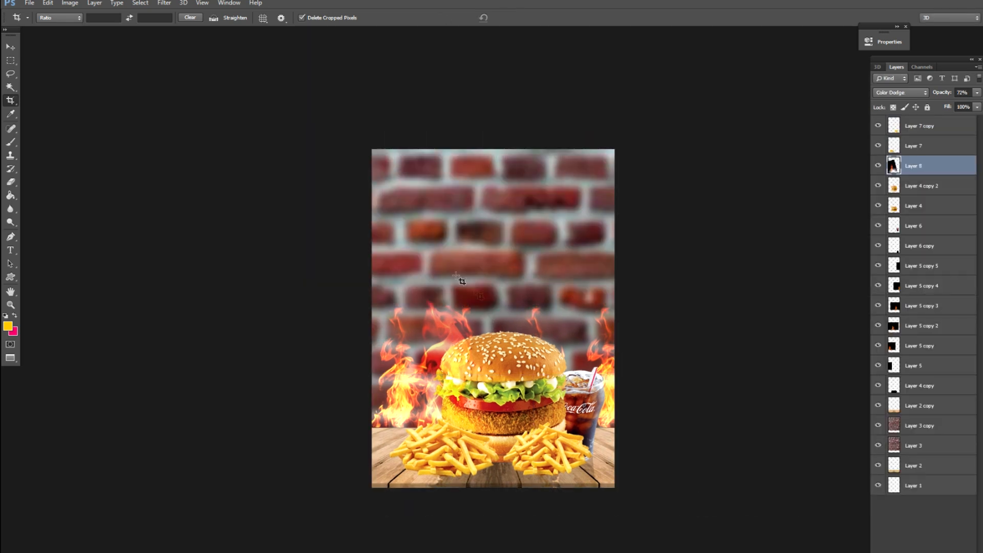
Step: Resize the image to a width of 2500 pixels with proportions constrained at 300 pixels per inch
key(ctrl+plus)
drag(540, 285, 535, 269)
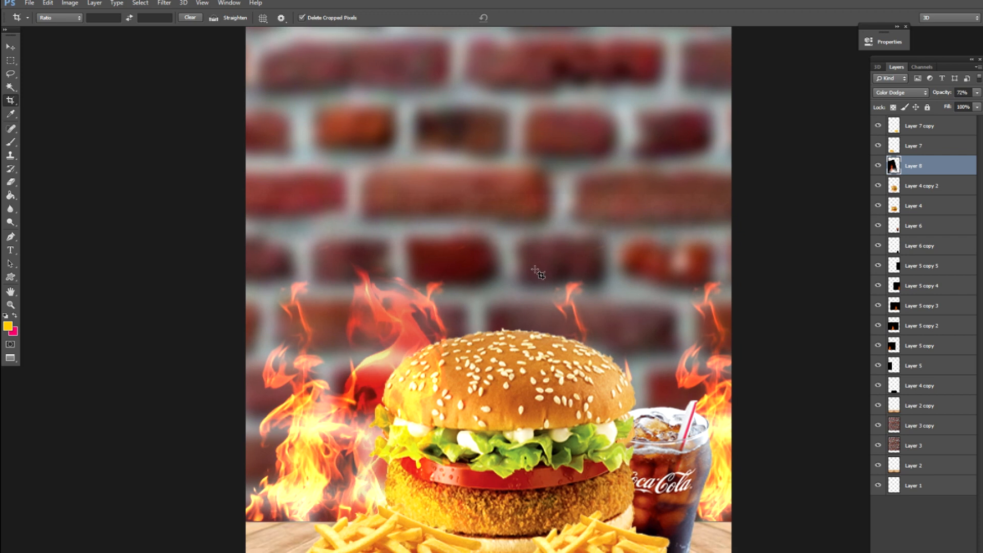
key(f)
key(f)
right_click(342, 53)
click(365, 69)
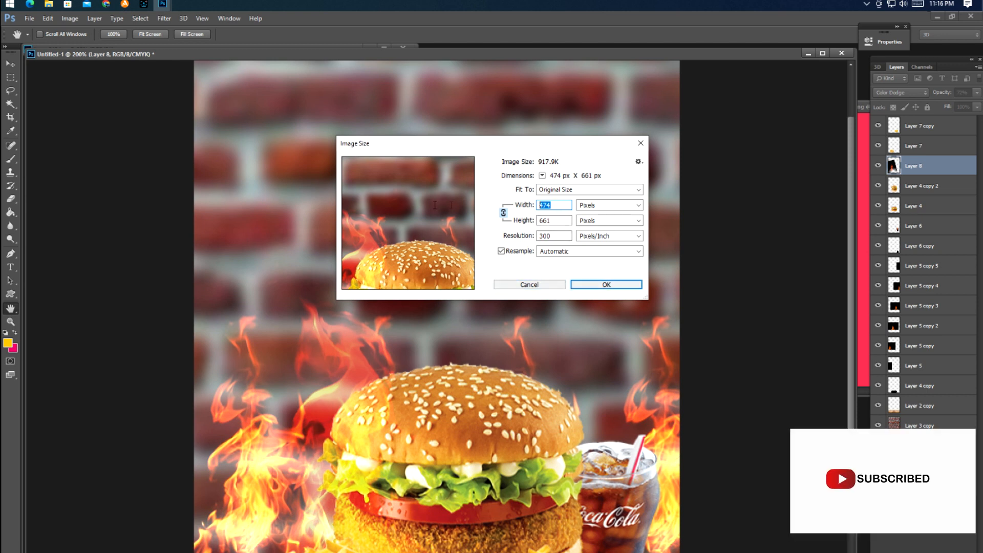
text(2500)
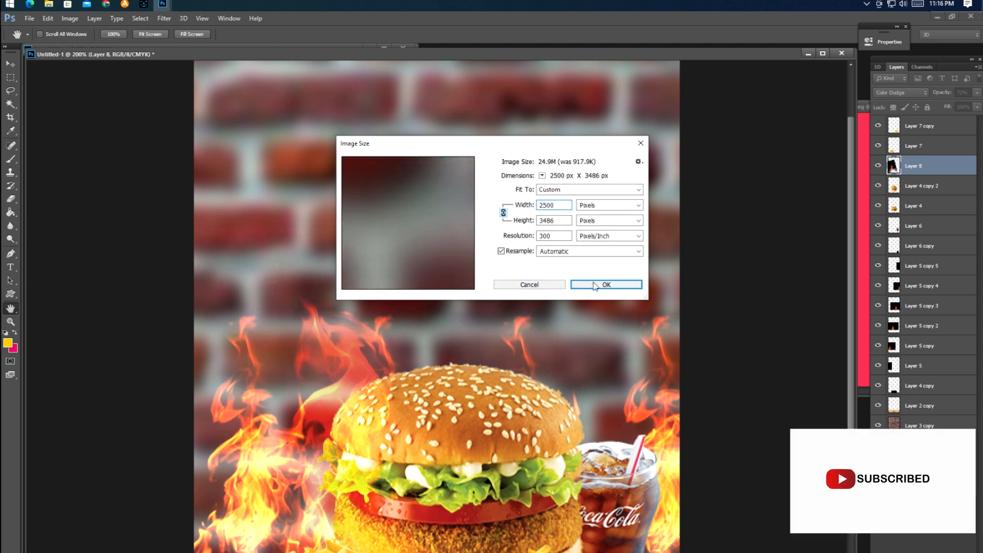
click(595, 289)
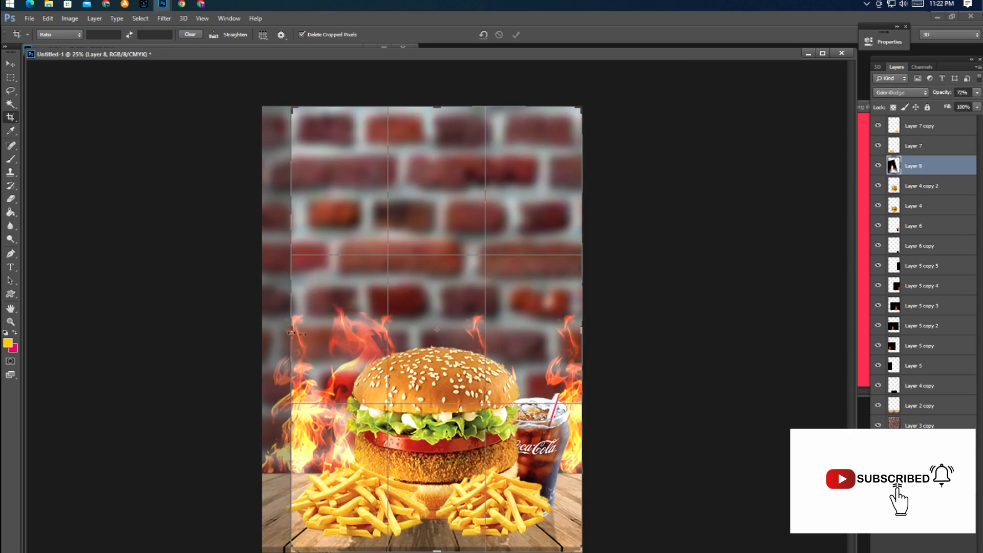
Step: Crop the canvas narrower, trimming the left side up to the fries and a sliver of the right side
drag(586, 328, 582, 329)
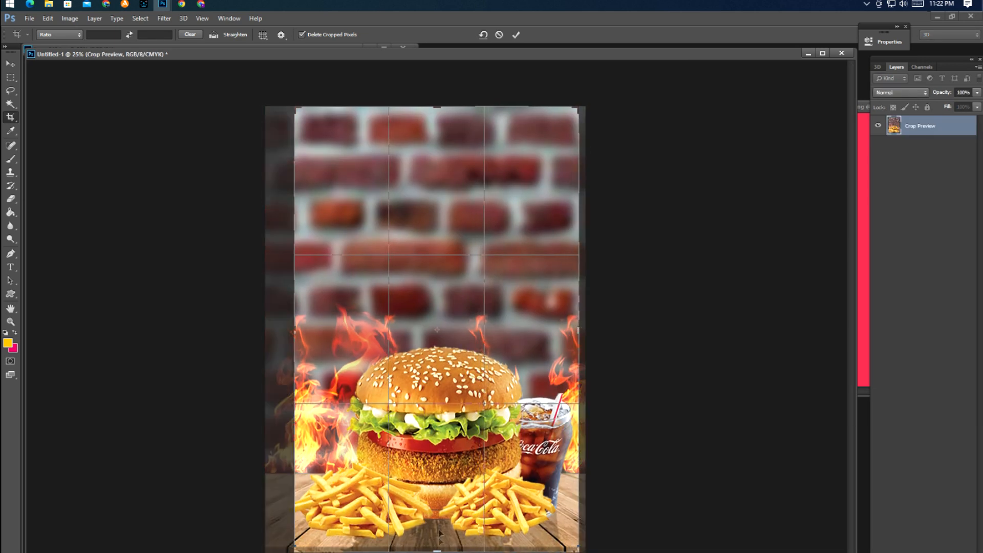
click(12, 64)
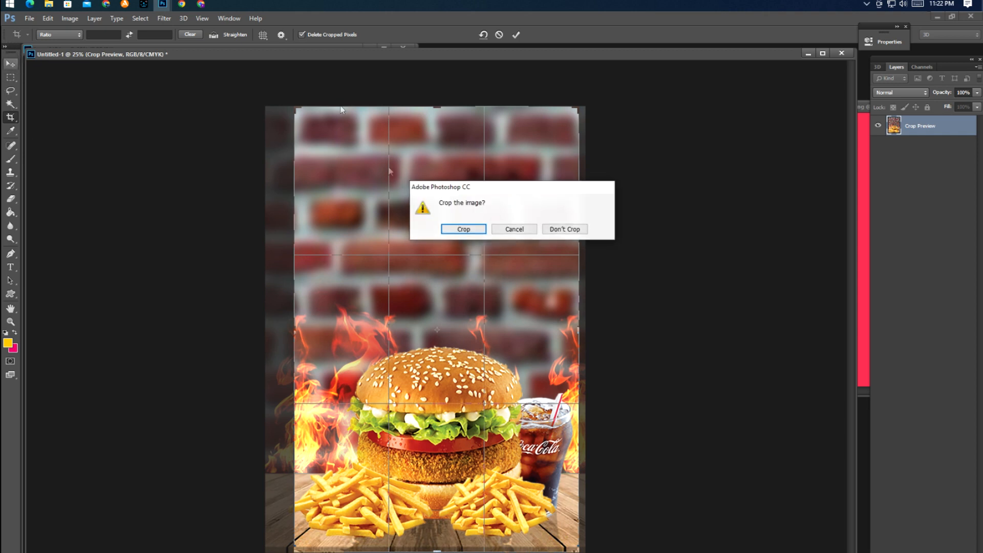
click(462, 227)
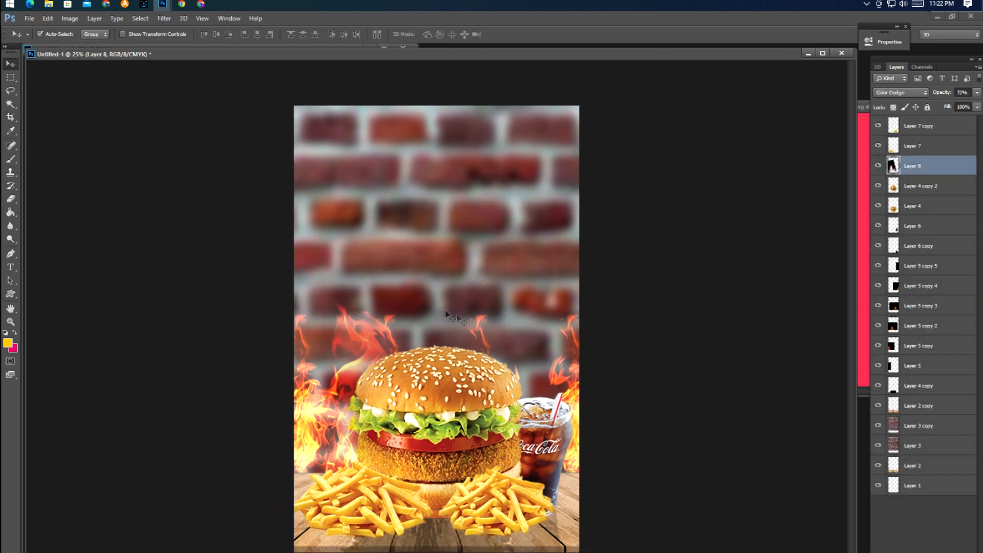
Step: Add the text "Hot" over the brick wall above the burger
key(t)
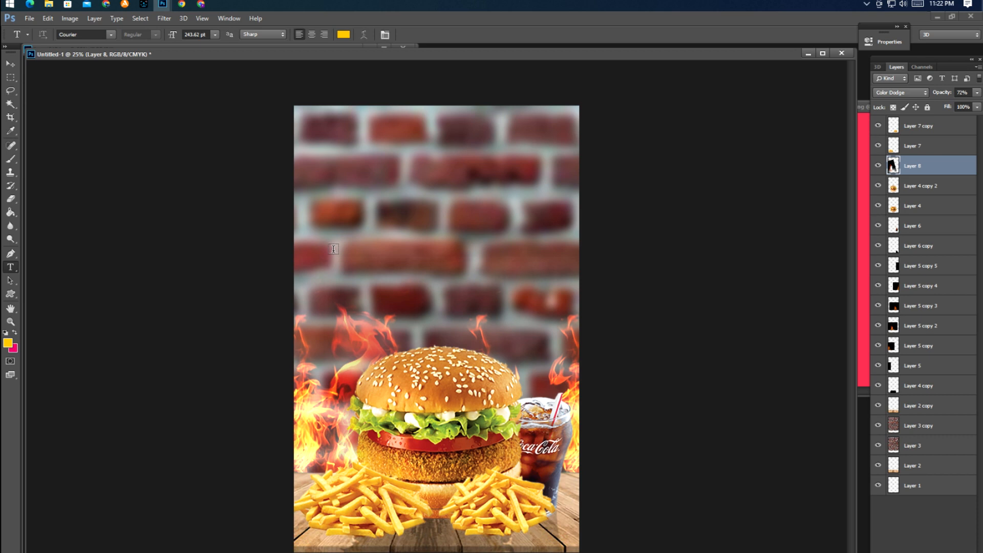
click(416, 262)
text(Hot)
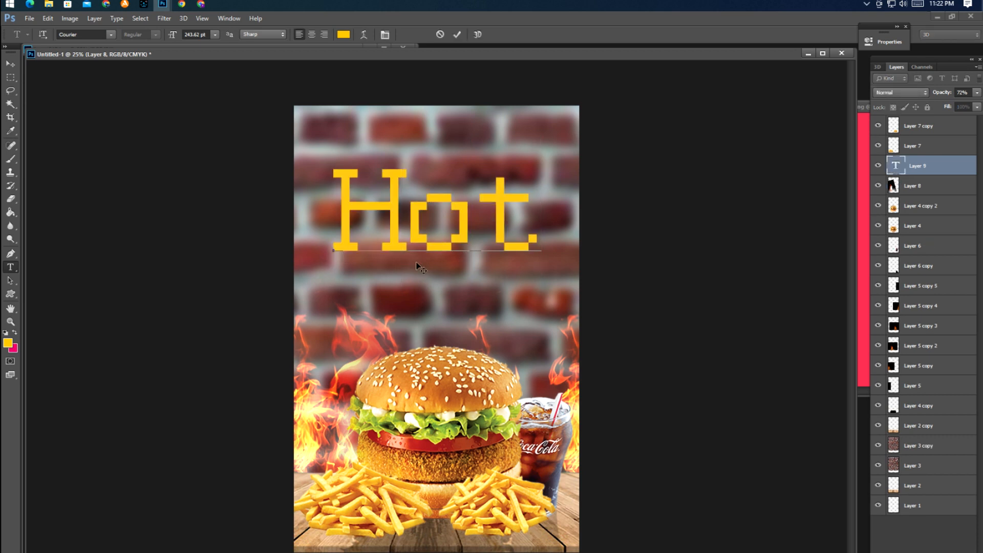
Step: Change the "Hot" text's font to Bungee Inline and center the word on the wall within the canvas
drag(538, 231, 287, 233)
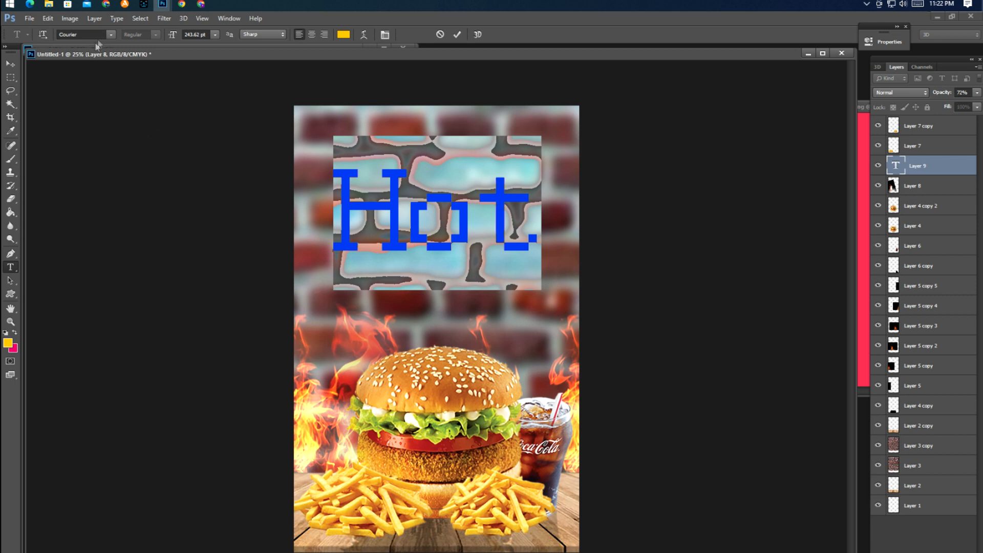
click(110, 34)
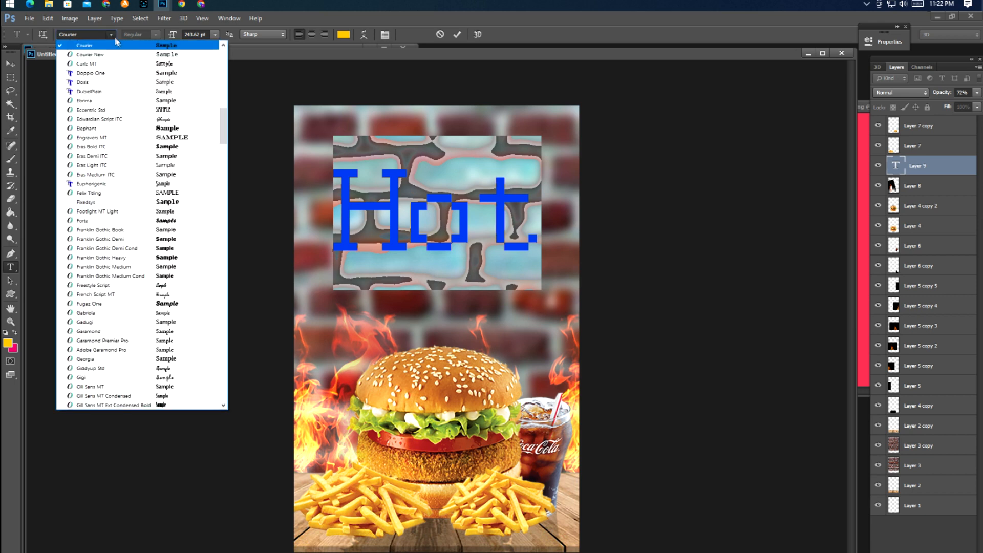
scroll(164, 186, up, 3)
scroll(165, 188, up, 5)
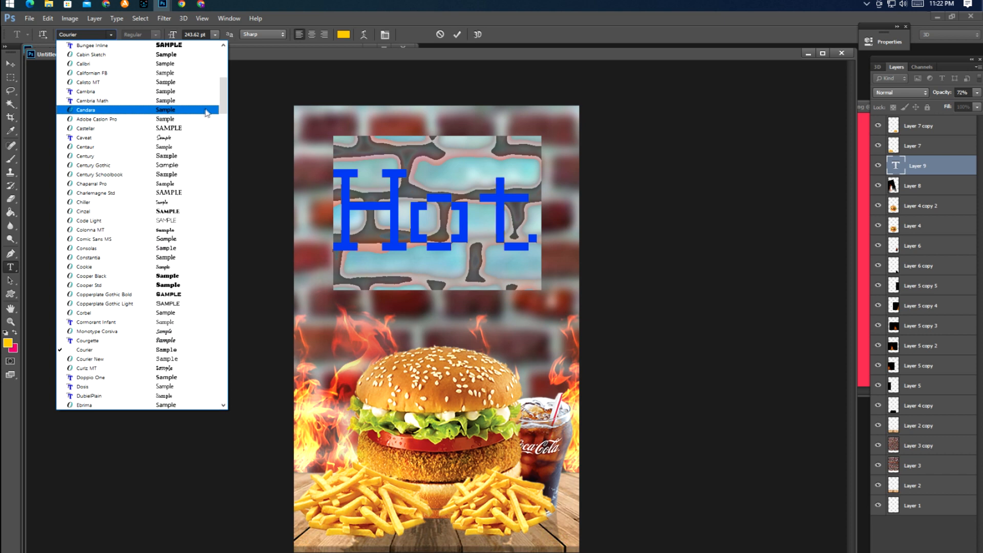
click(165, 45)
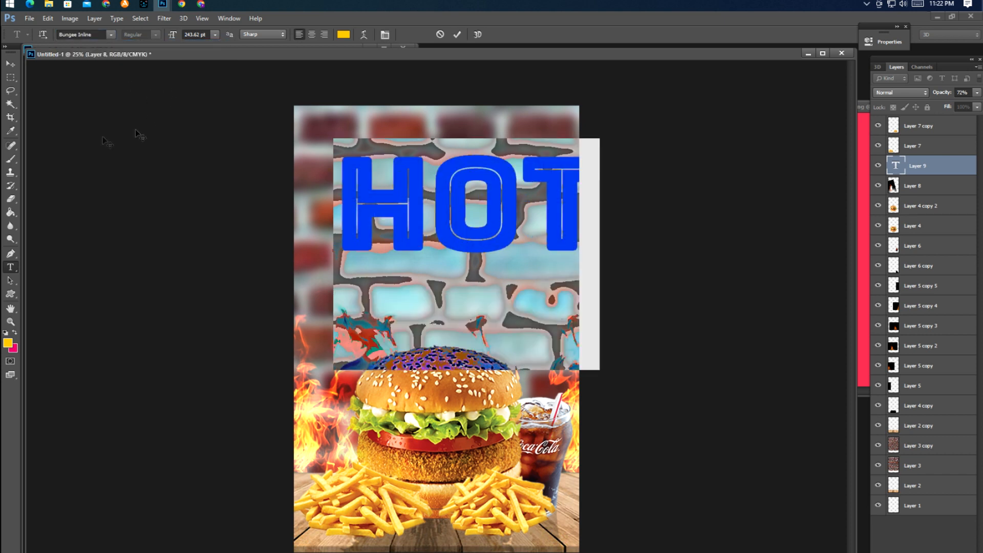
click(10, 64)
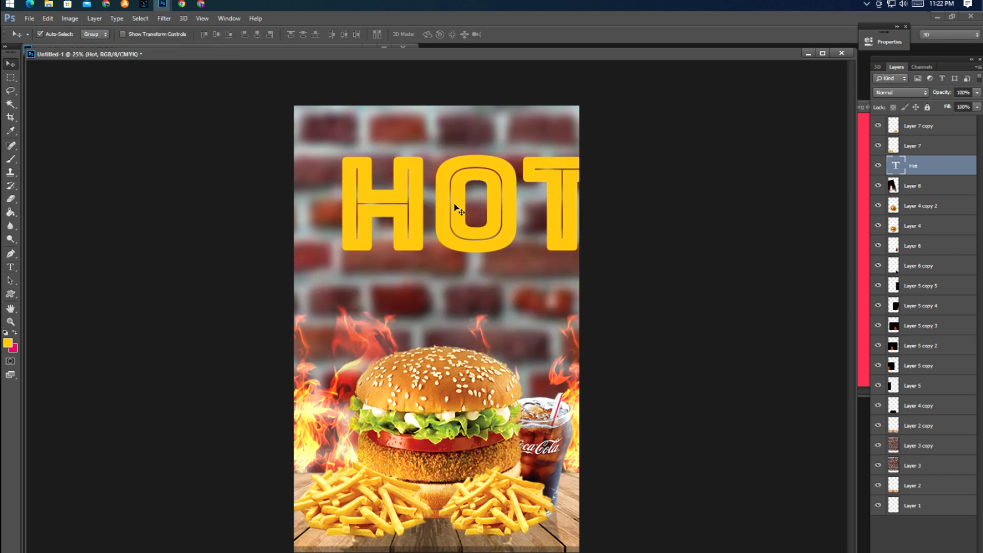
drag(448, 207, 413, 221)
Step: Change the color of the "Hot" text to pure red
key(t)
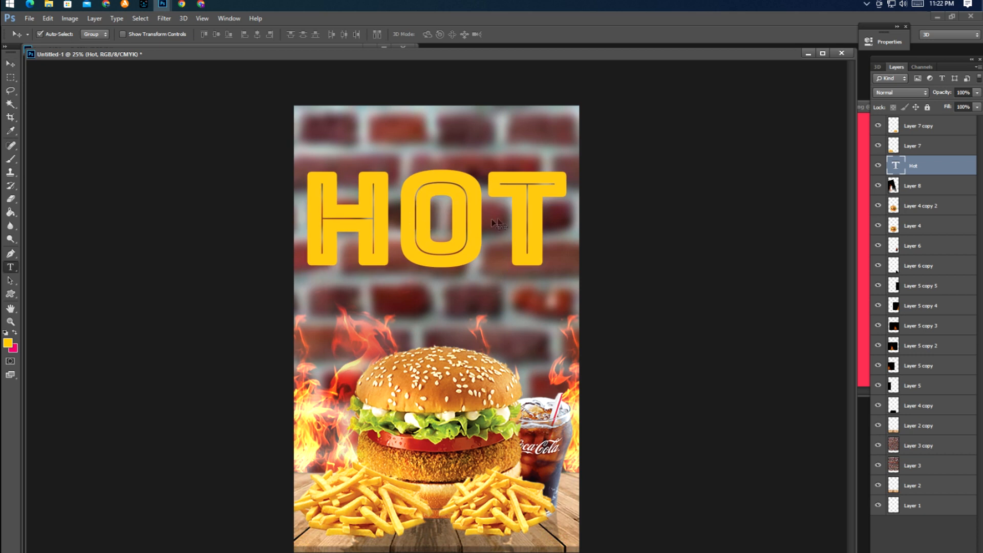
drag(544, 226, 272, 216)
click(343, 35)
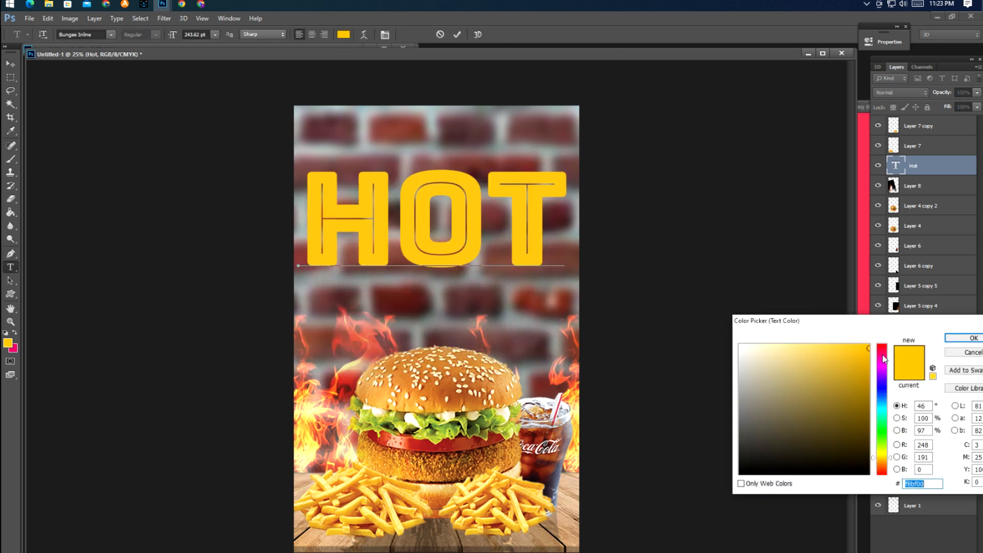
drag(884, 360, 883, 345)
click(973, 338)
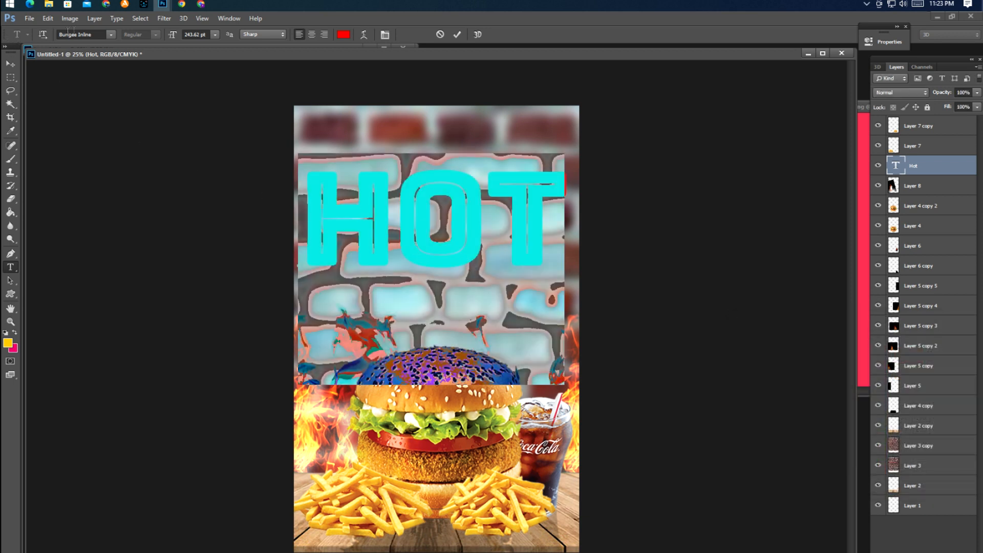
Step: Change the "Hot" text's font to Blackoak Std
click(111, 35)
scroll(161, 91, up, 3)
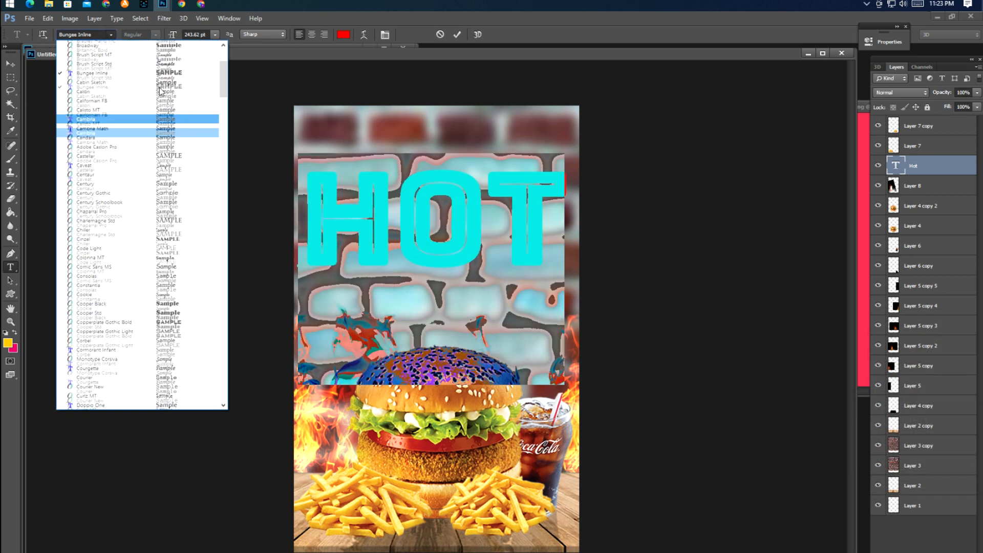
click(171, 110)
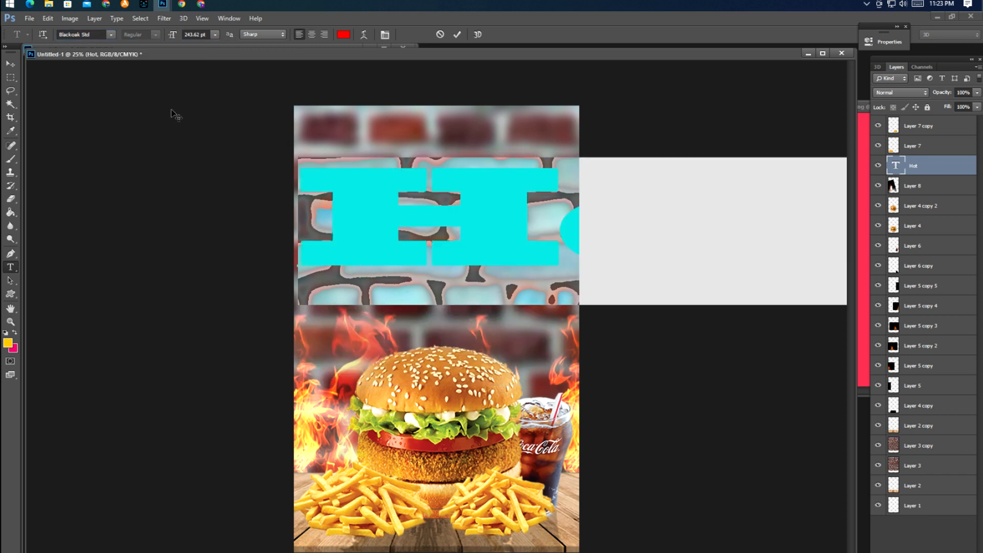
click(10, 63)
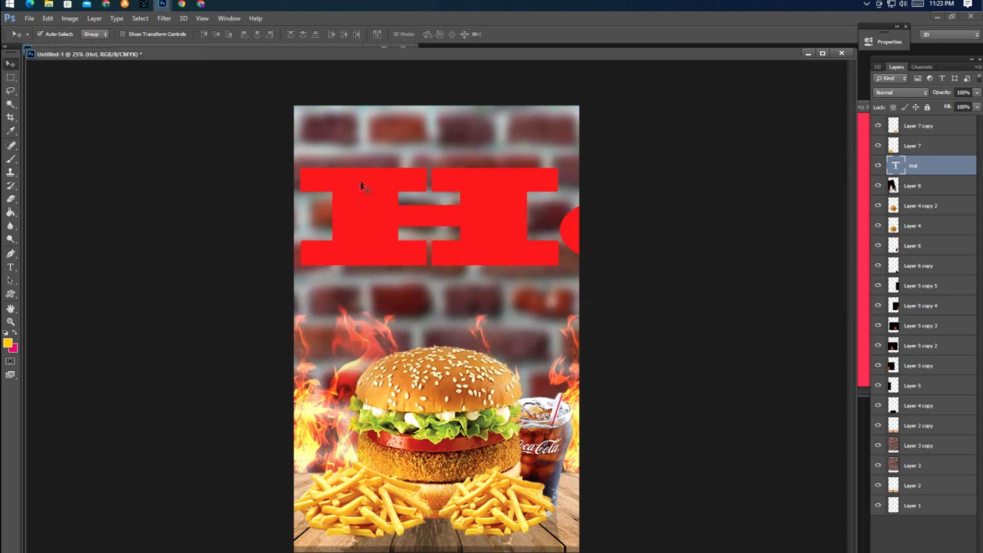
key(ctrl+t)
drag(297, 224, 417, 226)
drag(295, 154, 482, 181)
key(Escape)
Step: Scale the "Hot" text to about 46% width and 78% height and center it on the brick wall
key(ctrl+t)
drag(298, 159, 450, 197)
drag(505, 235, 368, 220)
drag(434, 250, 438, 271)
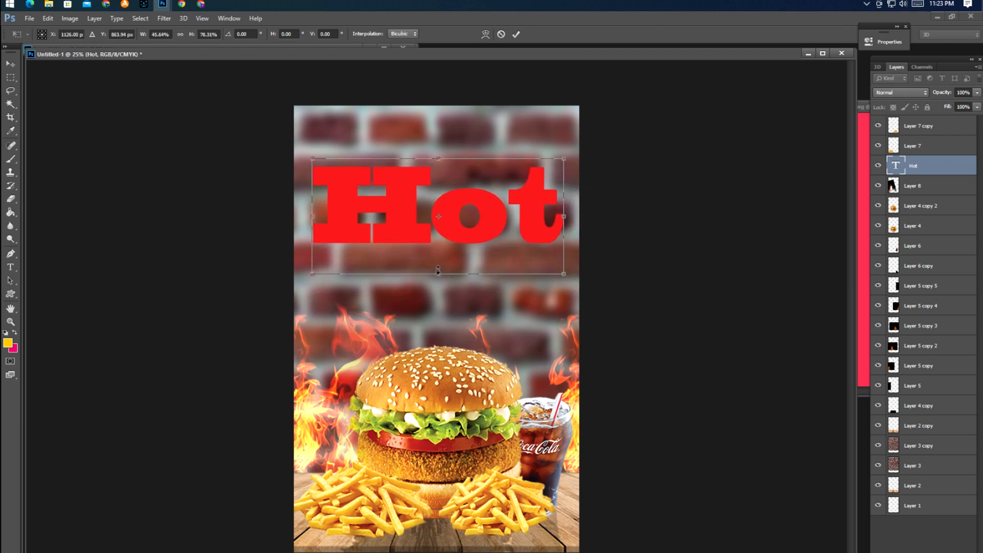
key(Return)
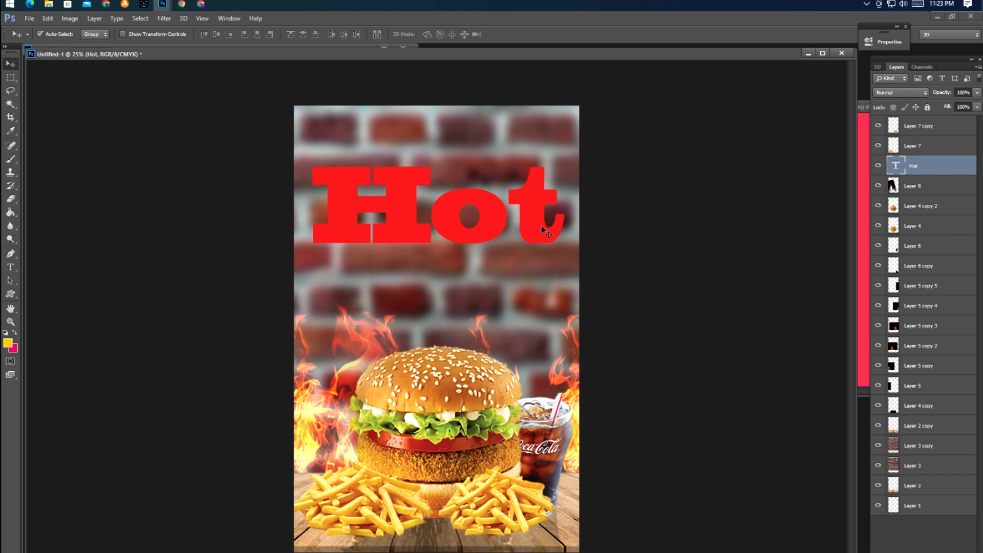
Step: Replace the lowercase "ot" with capitals so the headline reads "HOT"
key(t)
drag(548, 221, 459, 222)
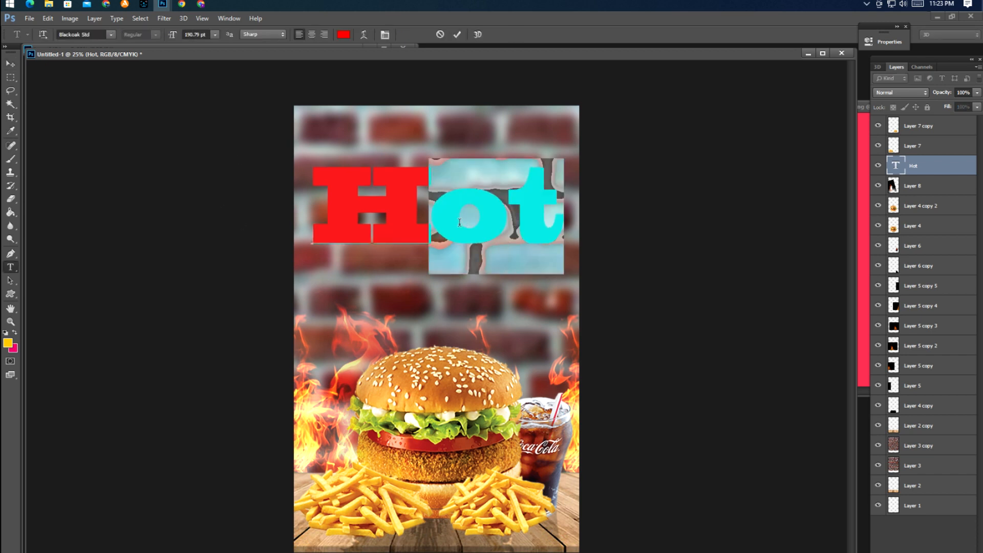
key(BackSpace)
key(BackSpace)
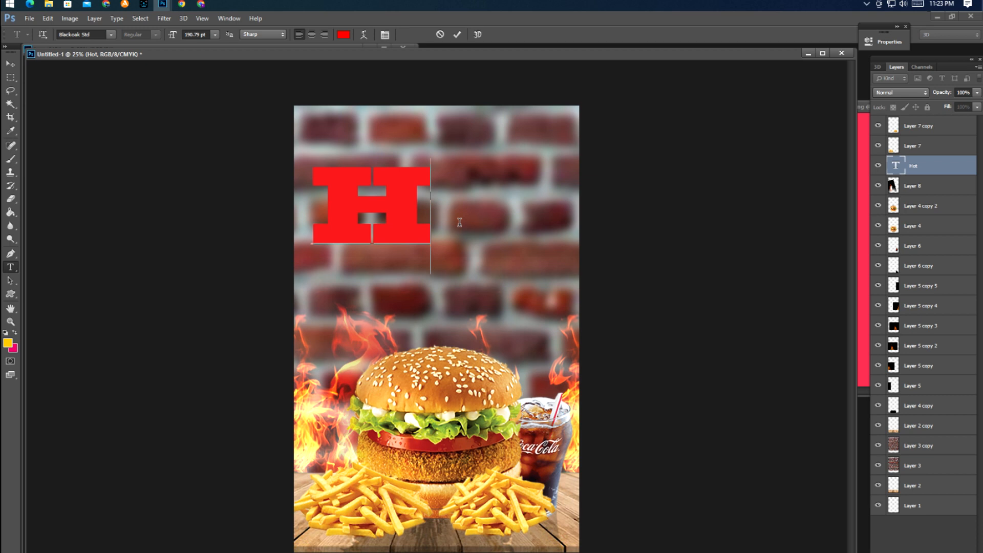
text(OT)
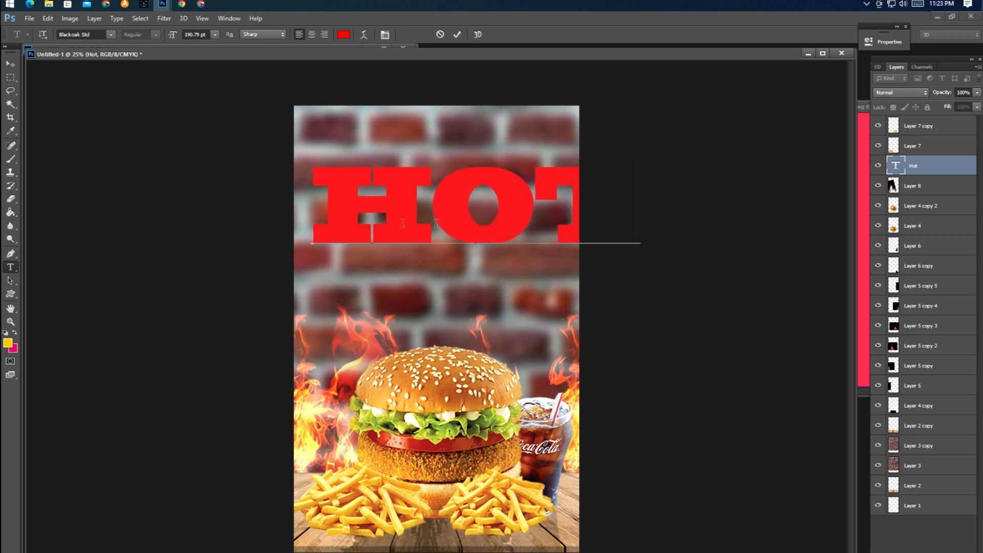
click(10, 64)
Step: Shrink the "HOT" text, tilt it upward to the right, and place a duplicate just below it
key(ctrl+t)
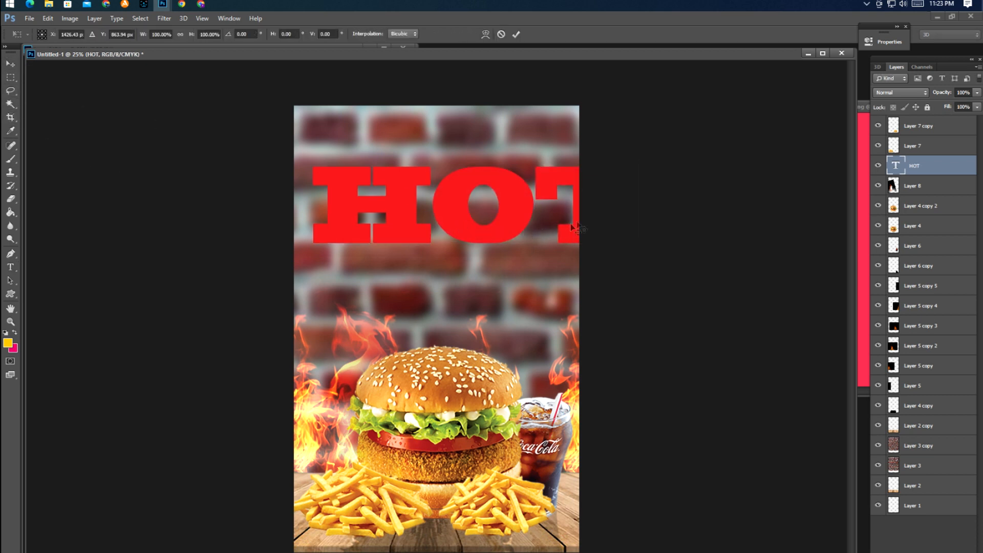
drag(643, 156, 575, 176)
key(Return)
drag(490, 205, 446, 223)
Step: Replace the text of the lower "HOT" copy with "BURGER"
key(t)
drag(505, 210, 348, 259)
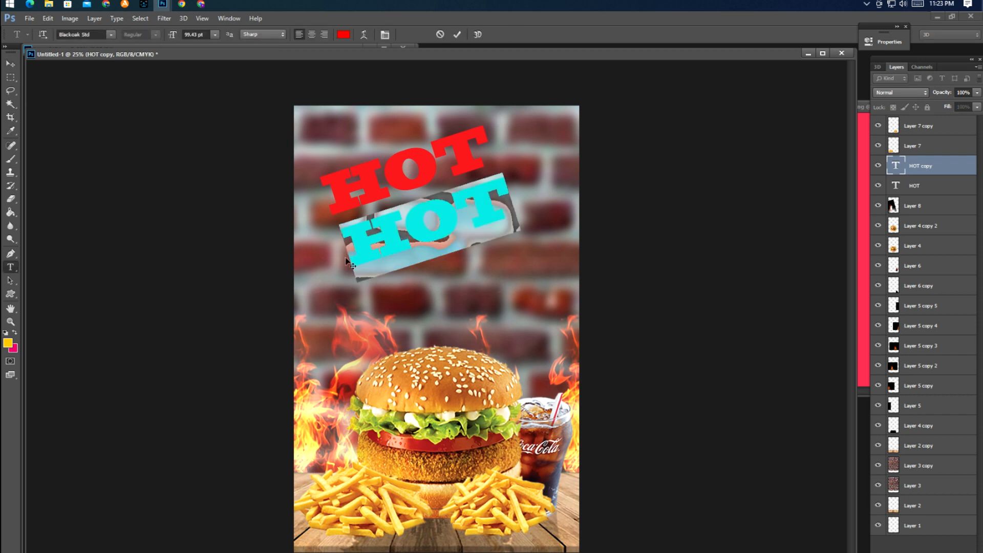
text(BUR)
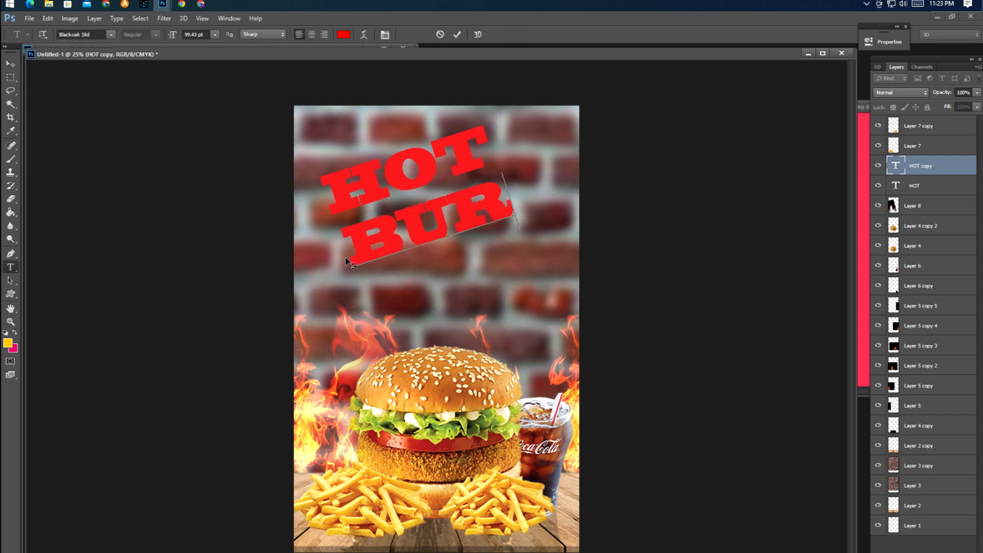
text(GER)
key(ctrl+Return)
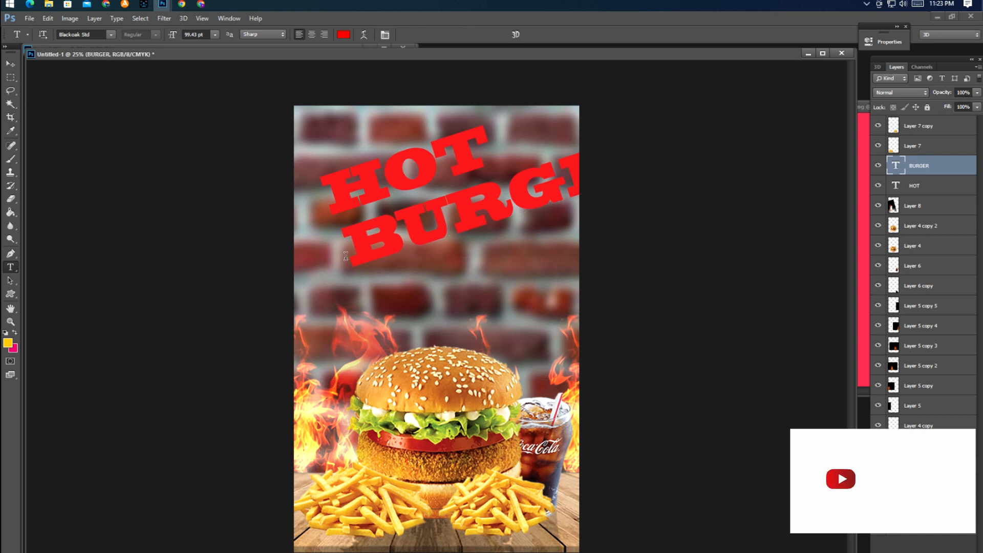
Step: Scale "BURGER" to about 60% and move it directly beneath "HOT" within the canvas
key(ctrl+t)
drag(685, 120, 491, 184)
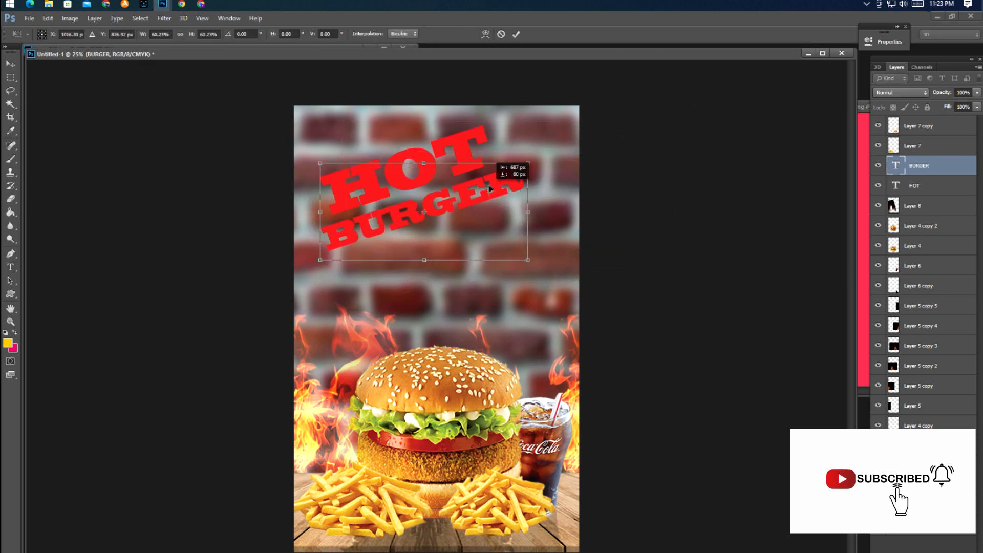
key(Return)
Step: Scale the "HOT" text to about 57% and keep it centered above "BURGER"
key(v)
click(430, 170)
key(ctrl+t)
drag(501, 120, 463, 143)
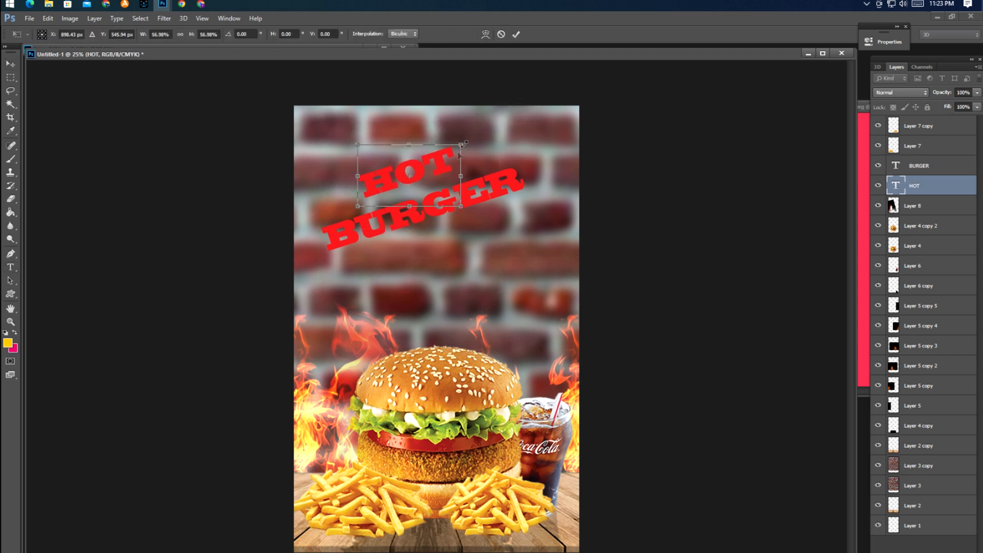
key(Return)
Step: Enlarge "BURGER" slightly and move it up against the bottom of "HOT"
click(444, 197)
key(ctrl+t)
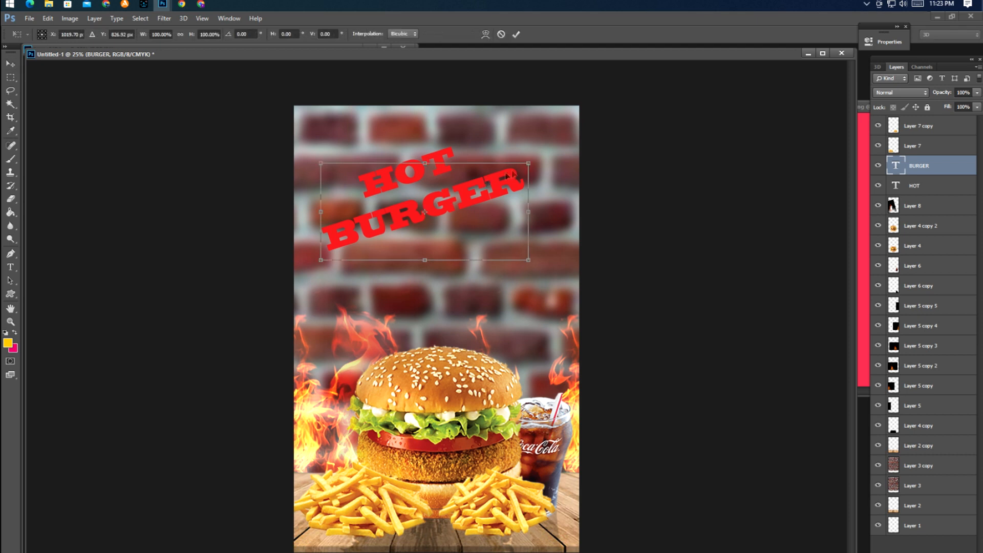
drag(530, 159, 550, 150)
drag(488, 190, 490, 177)
key(Return)
click(894, 552)
click(905, 502)
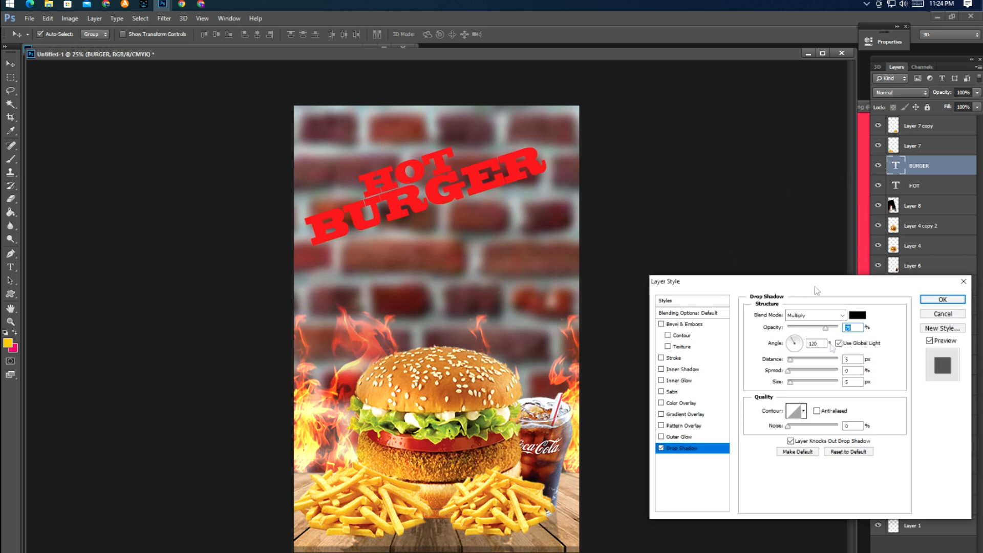
click(855, 316)
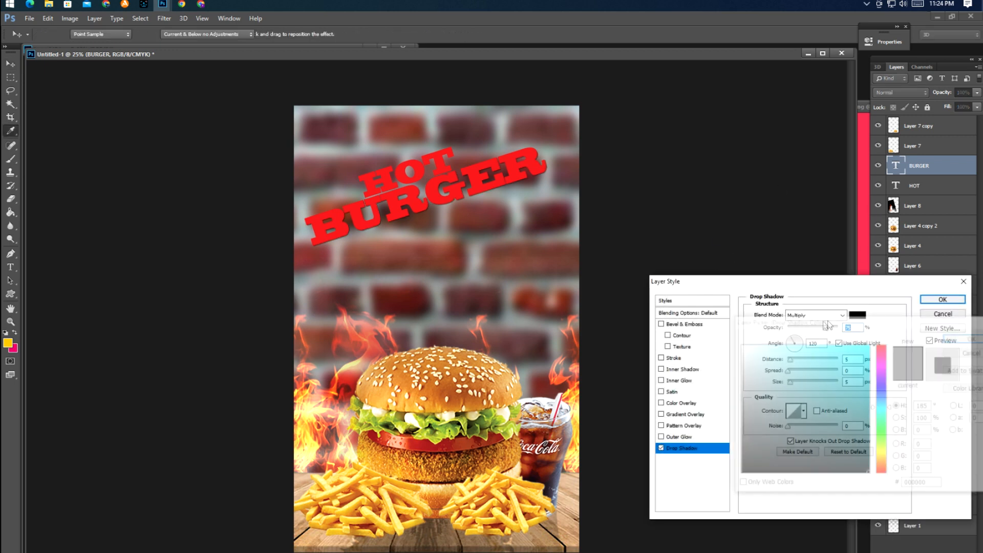
drag(880, 418, 882, 458)
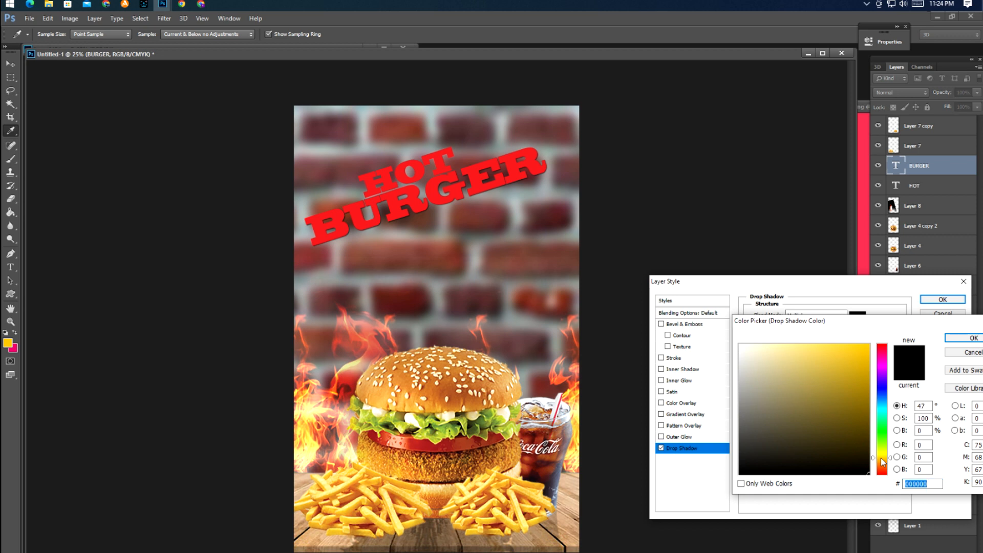
click(861, 345)
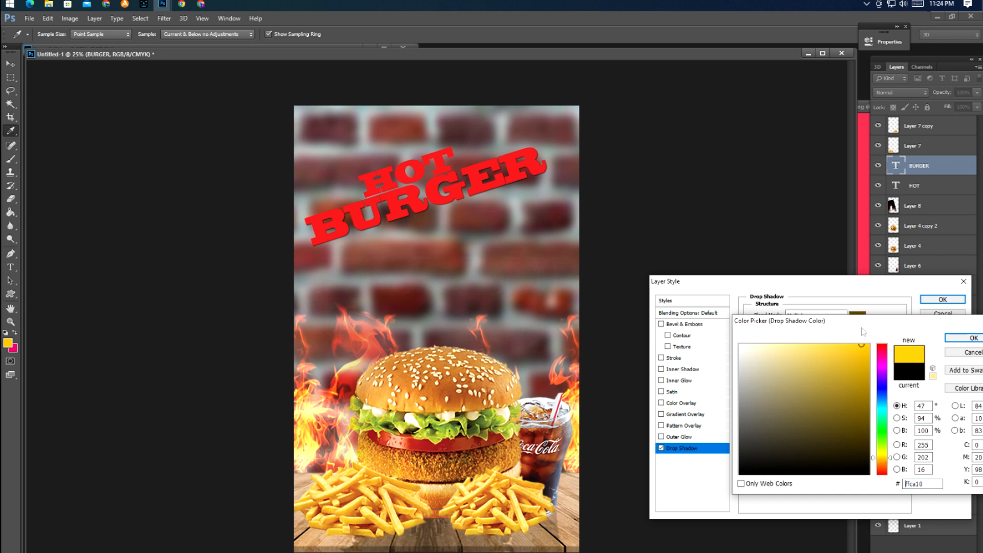
click(960, 353)
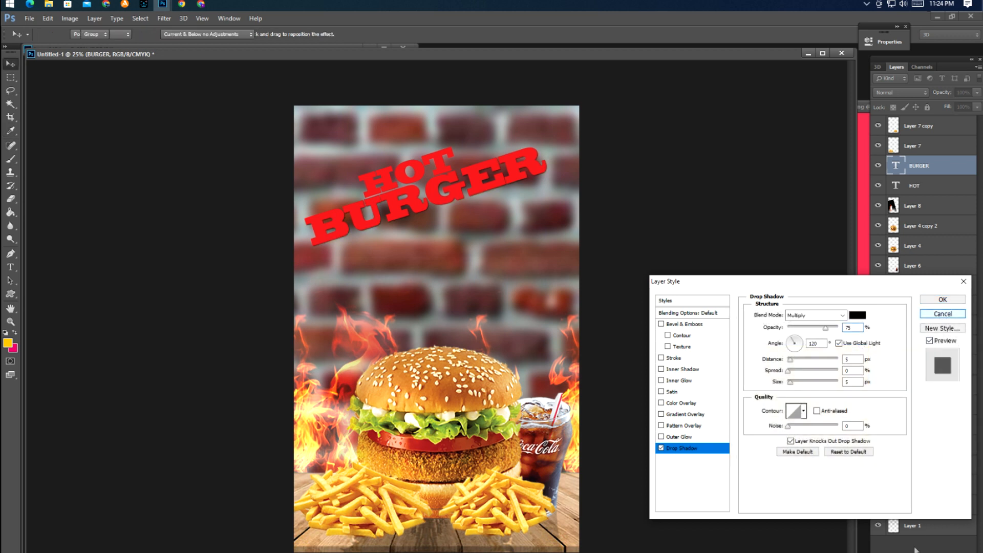
key(Escape)
Step: Add an orange #ffae11 stroke outside the "BURGER" letters and thicken it to a clearly visible outline
right_click(888, 473)
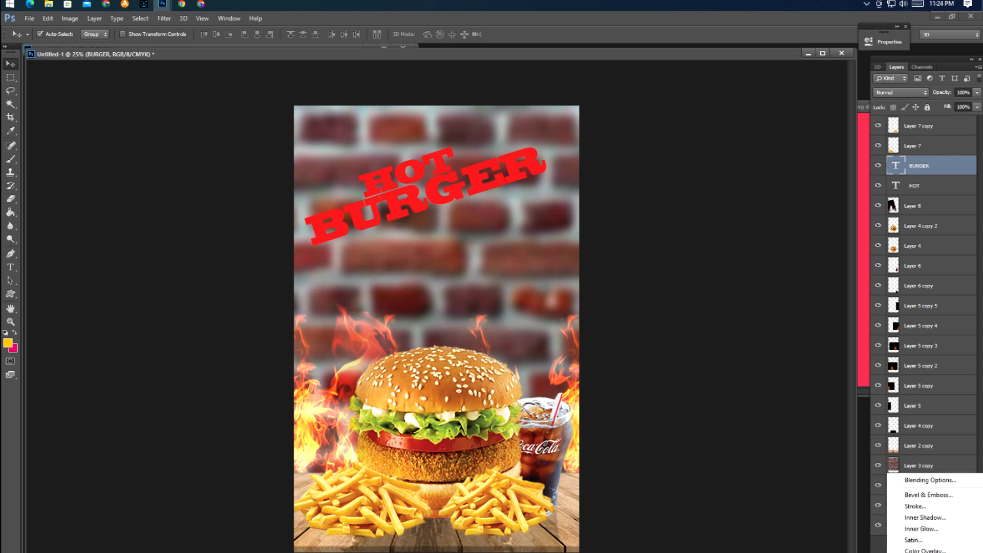
click(916, 506)
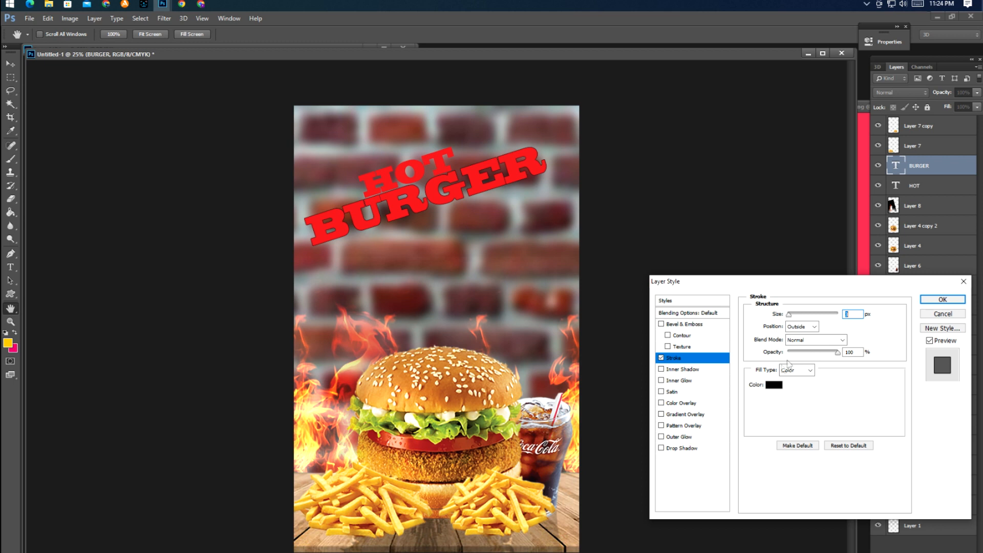
click(774, 385)
drag(888, 440, 885, 460)
click(861, 345)
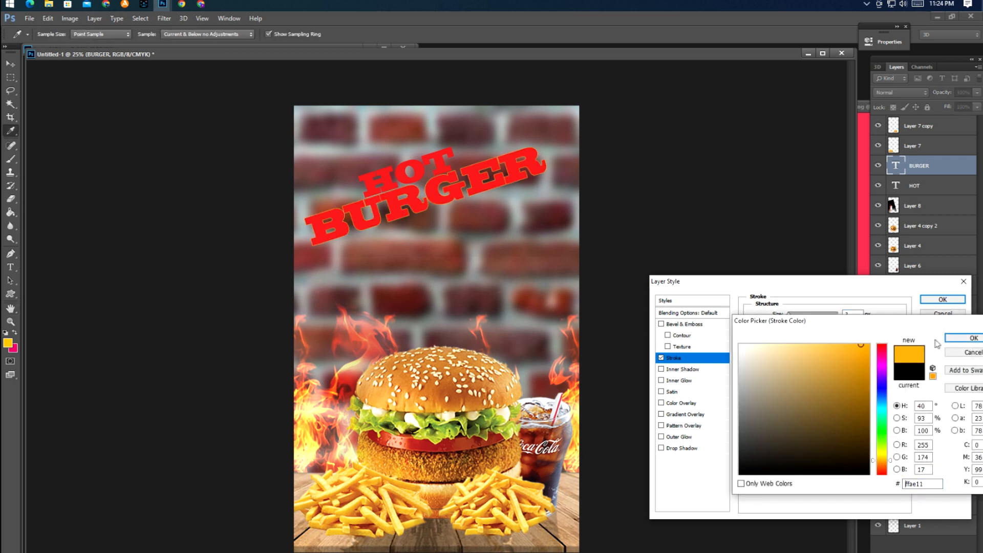
click(962, 338)
drag(793, 318, 795, 319)
key(Return)
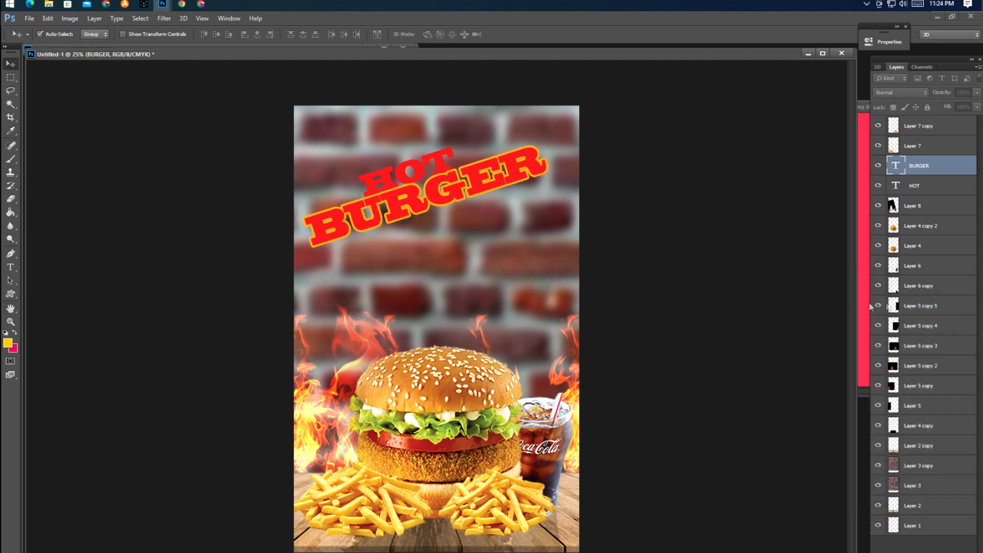
drag(418, 167, 419, 167)
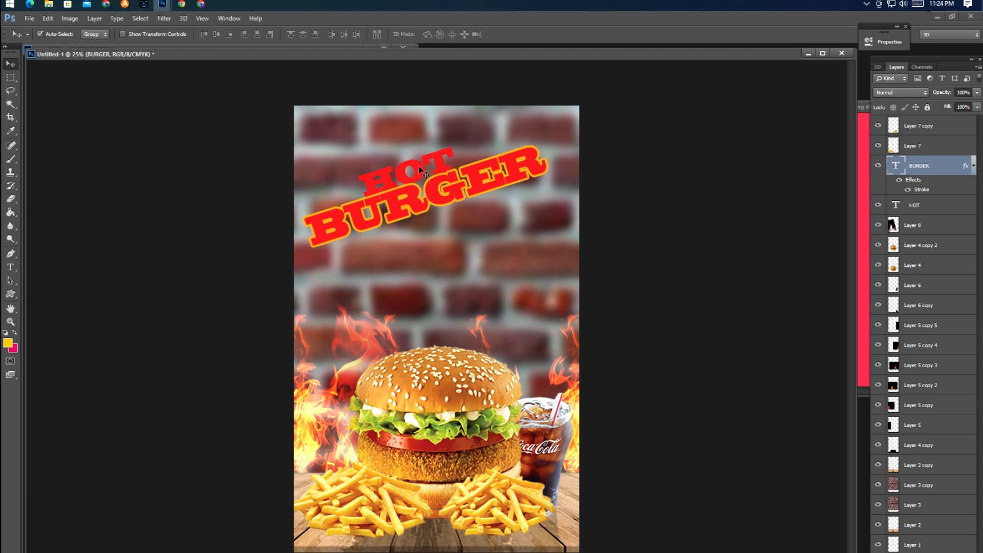
click(914, 206)
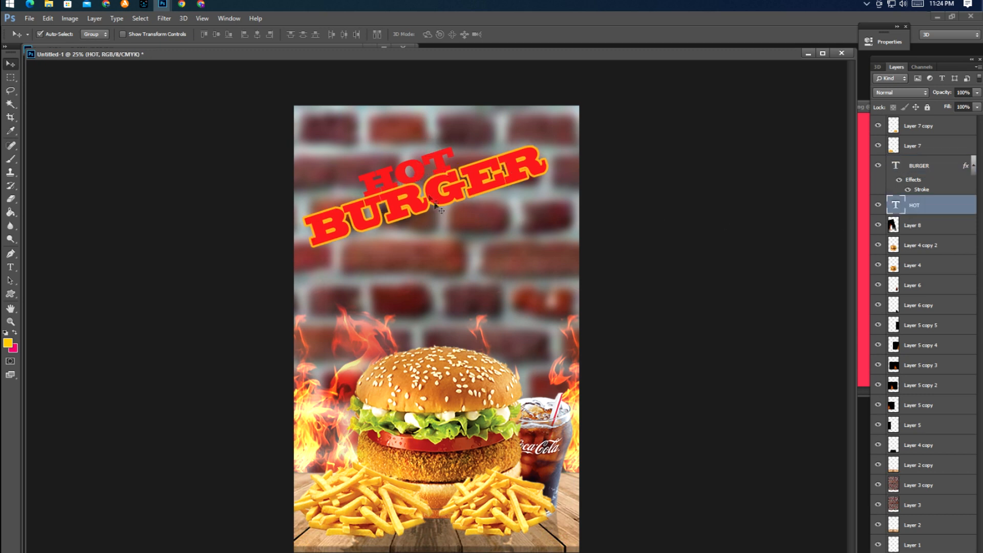
drag(419, 171, 430, 142)
key(ctrl+z)
Step: Move the "HOT" text slightly up and left so it clears the "BURGER" outline
click(933, 206)
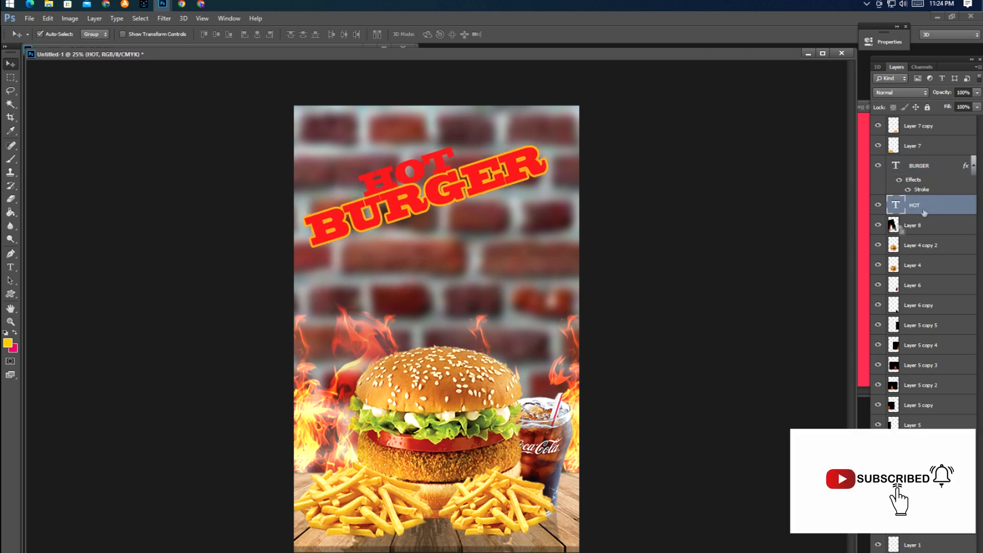
key(ctrl+t)
drag(424, 184, 417, 174)
key(Return)
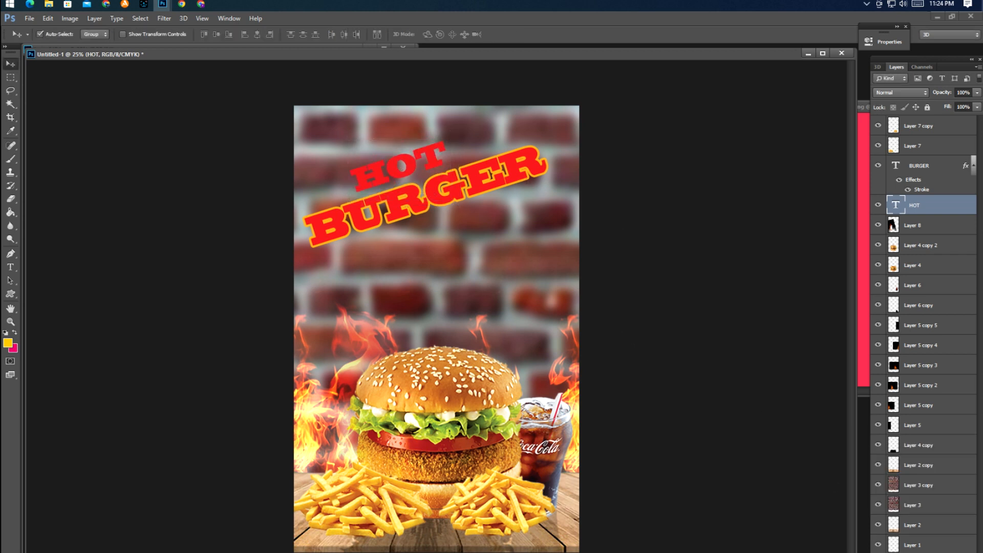
Step: Add a stroke to the "HOT" text and open its color for editing
click(893, 552)
click(905, 502)
click(773, 385)
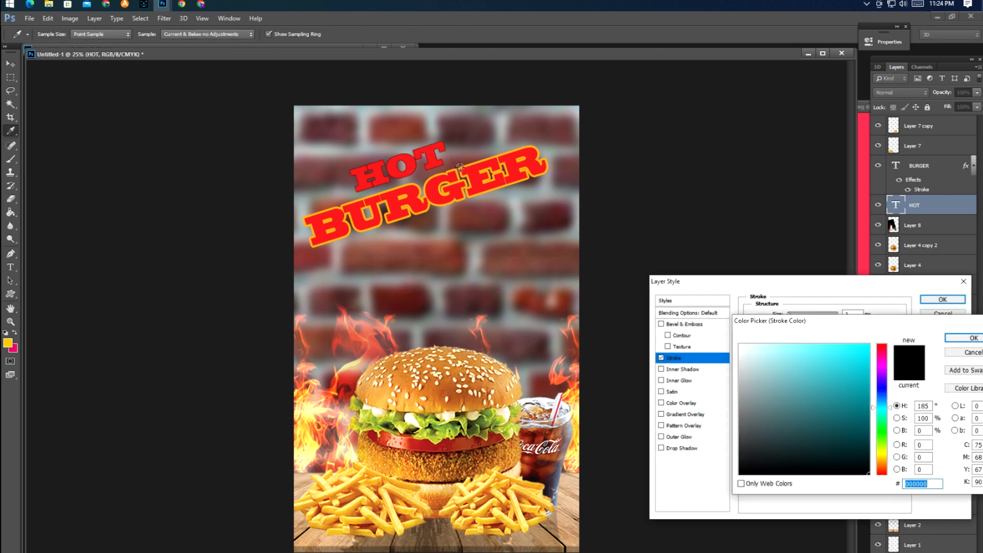
Step: Try to sample the orange outline of "BURGER" as the stroke color for "HOT"
click(461, 167)
click(883, 455)
key(ctrl+plus)
key(ctrl+plus)
key(ctrl+plus)
key(ctrl+plus)
drag(453, 169, 451, 494)
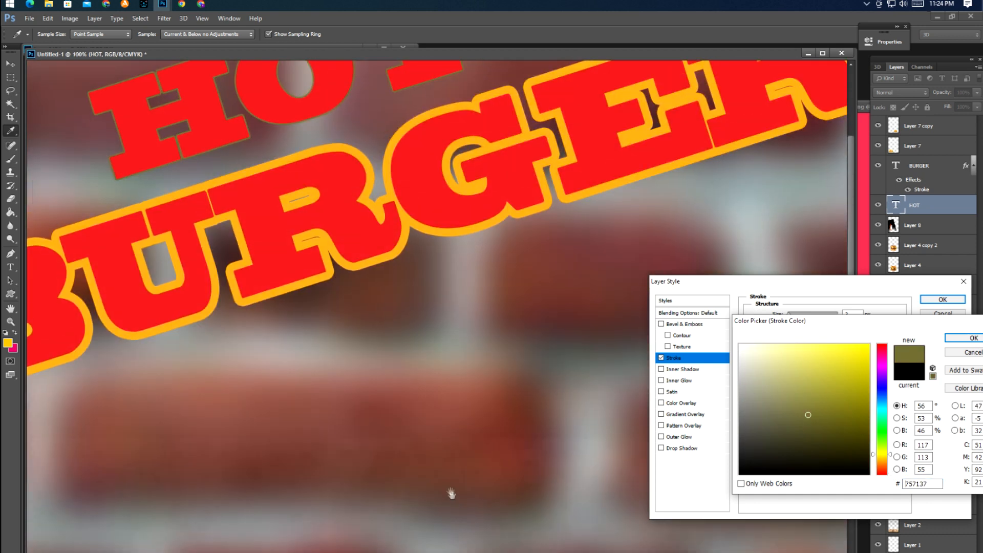
click(511, 92)
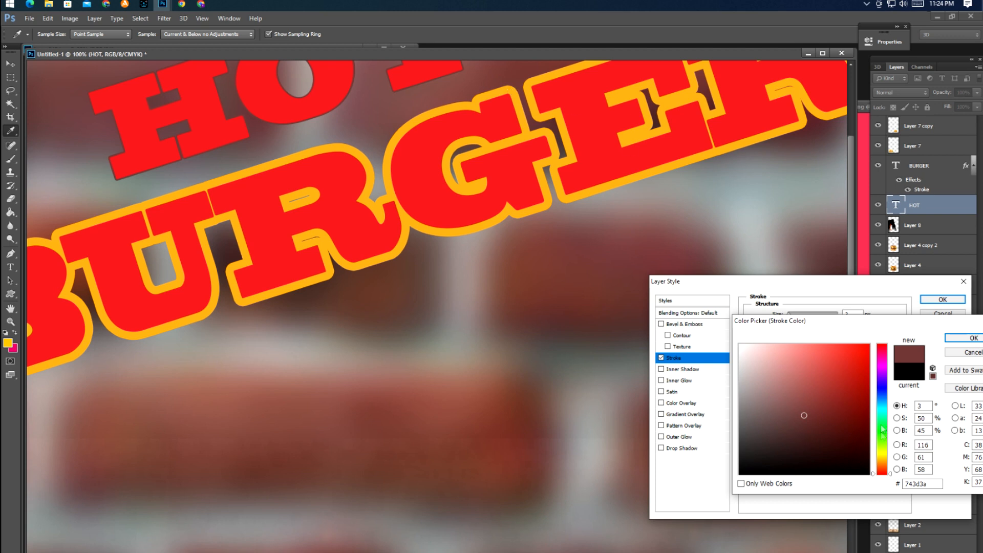
Step: Set the "HOT" stroke color to orange #ffae00 and widen the stroke into a thick outline
drag(882, 462, 881, 460)
drag(846, 405, 886, 295)
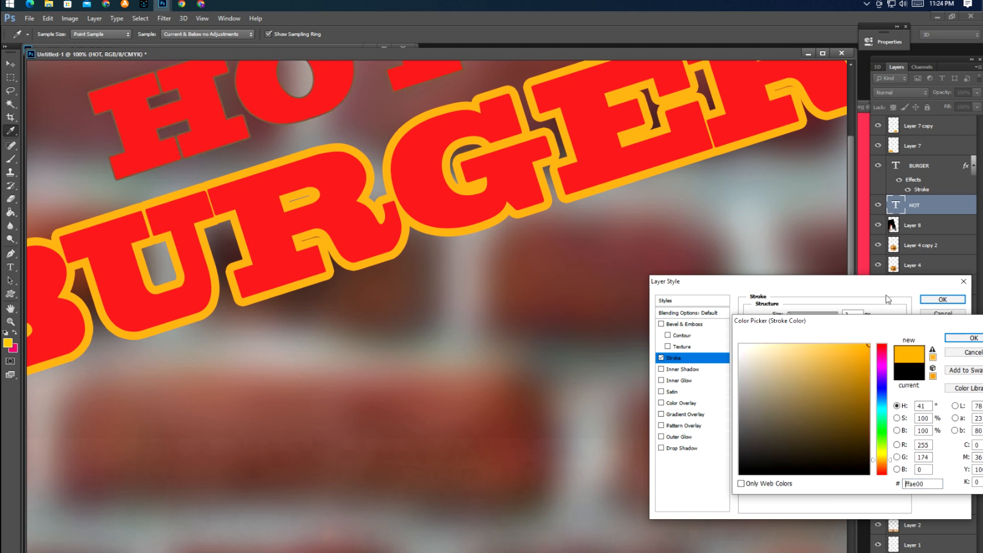
click(955, 341)
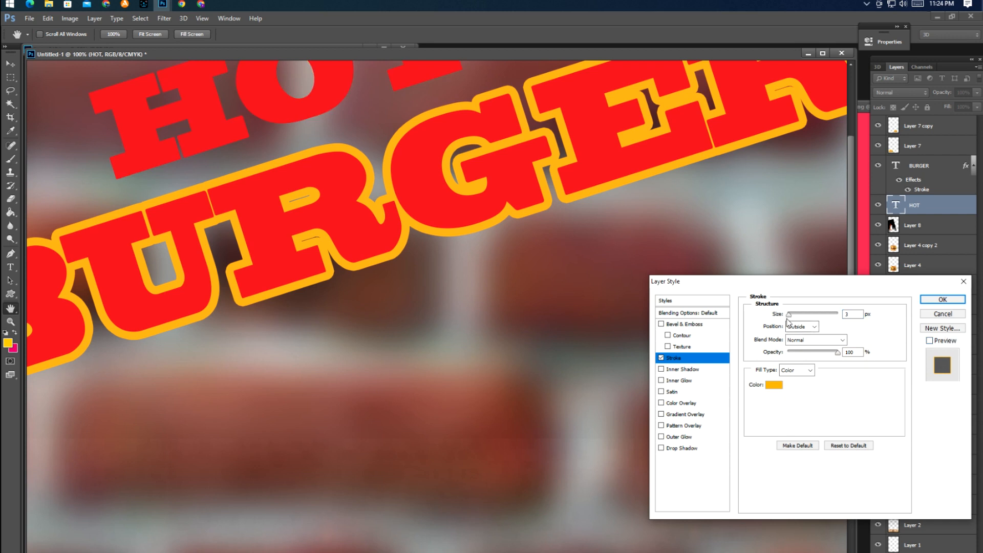
drag(799, 319, 807, 321)
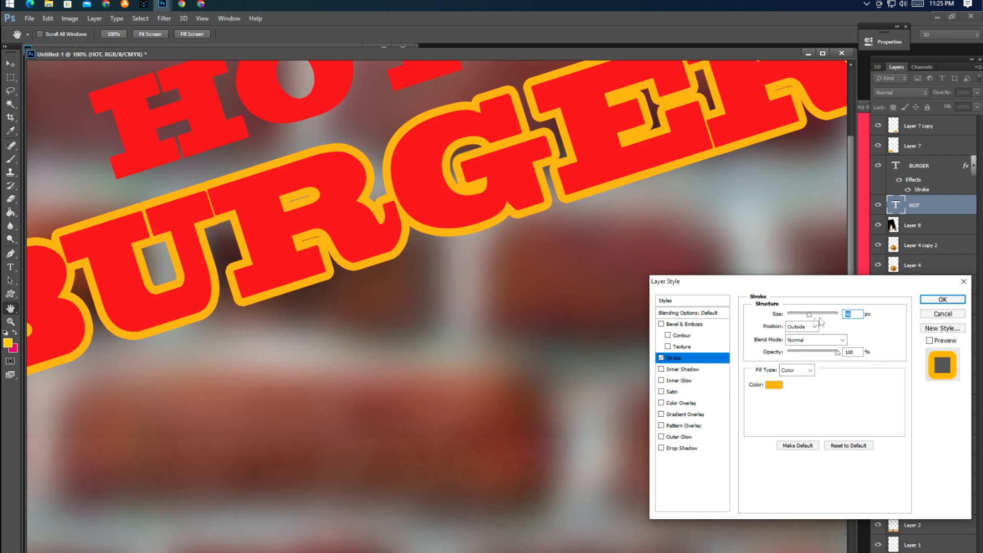
click(925, 301)
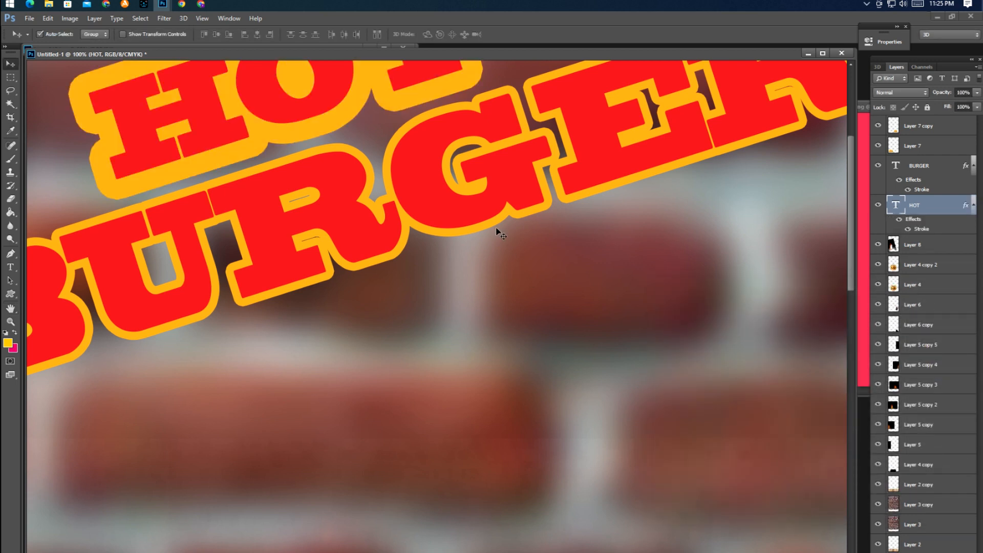
Step: Select the "BURGER" text for editing its layer style
key(ctrl+minus)
key(ctrl+minus)
key(ctrl+plus)
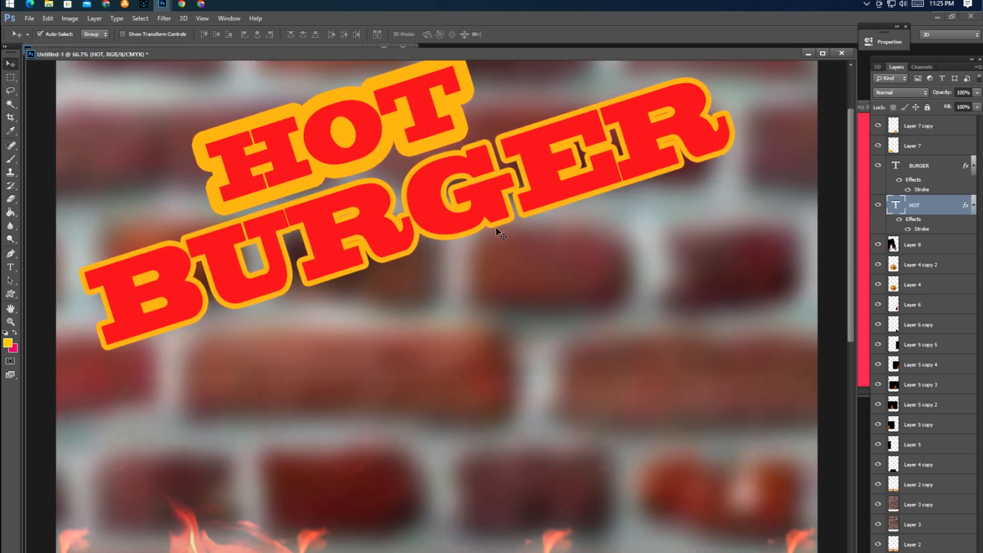
click(471, 216)
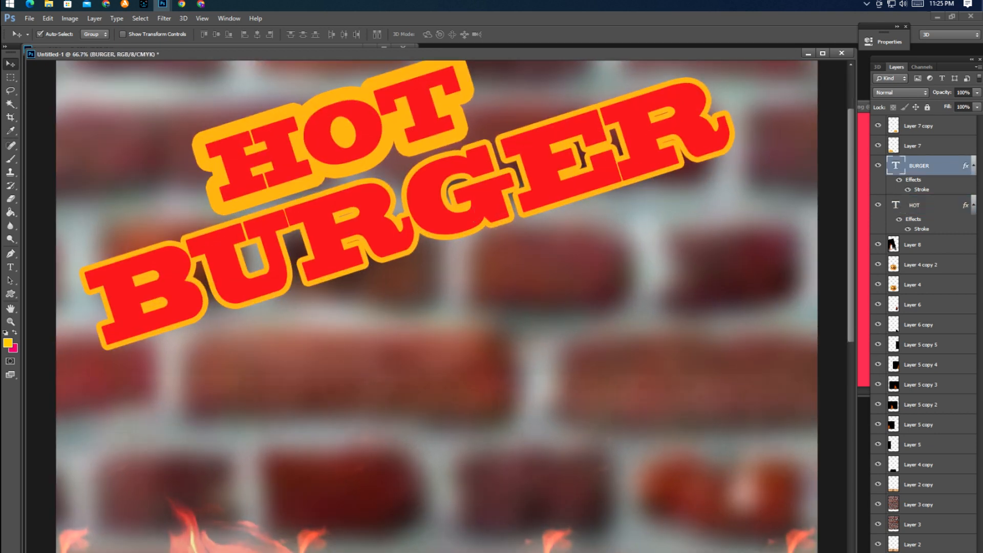
click(894, 552)
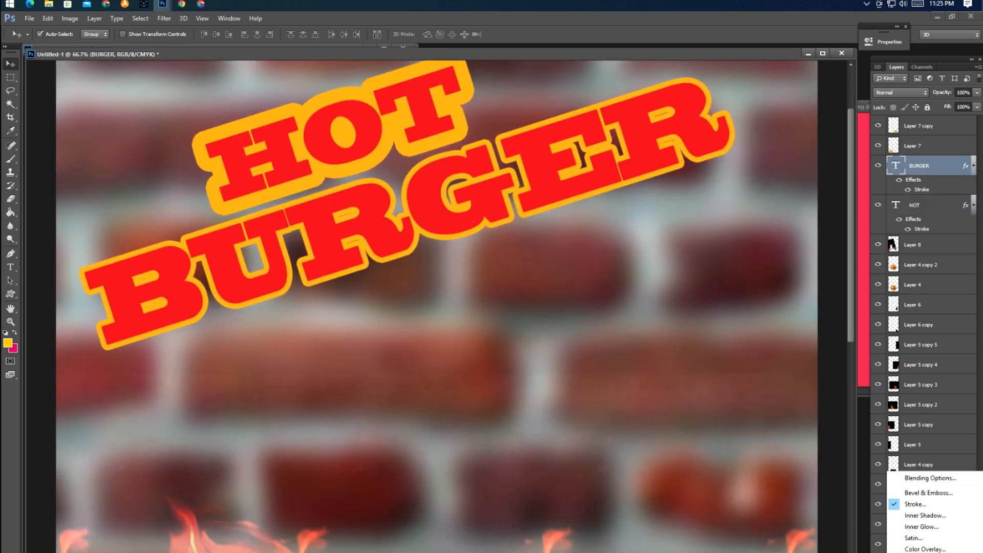
click(913, 538)
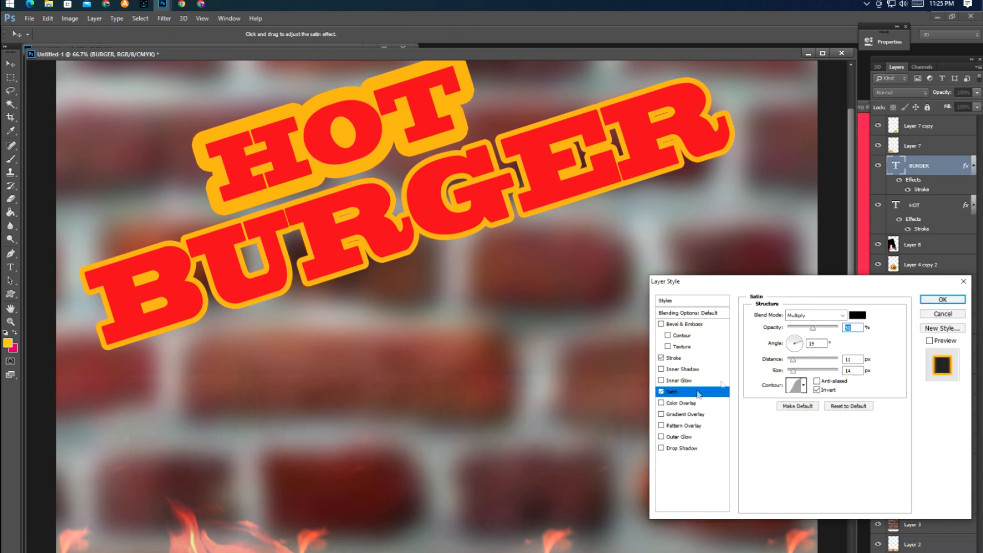
click(942, 313)
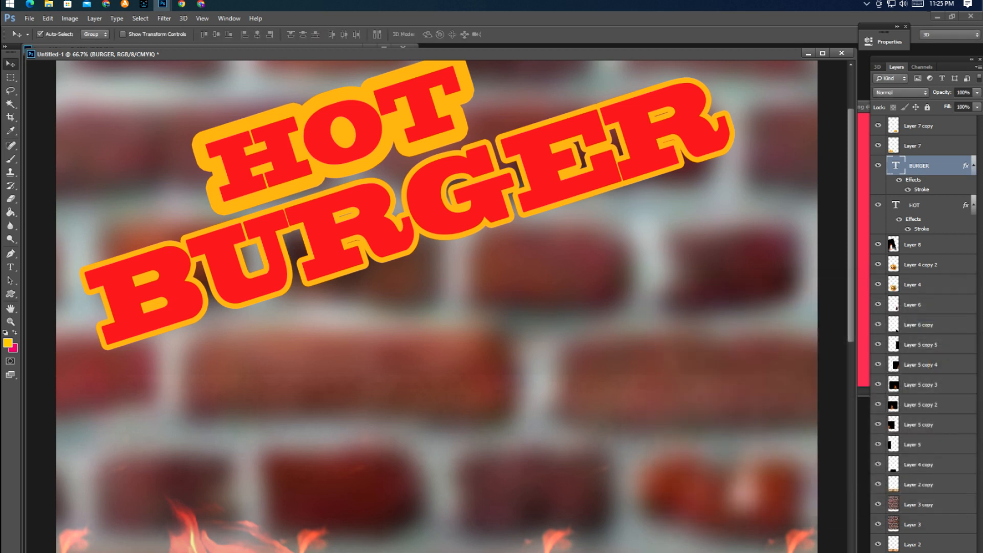
Step: Widen the orange stroke of the "BURGER" text into a thick outline that joins the "HOT" outline
click(894, 552)
click(908, 505)
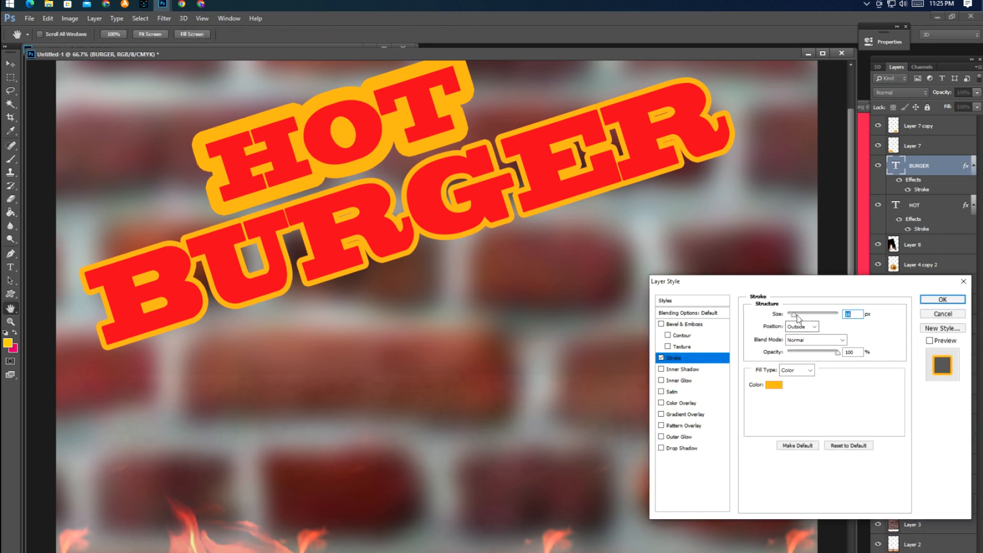
click(941, 300)
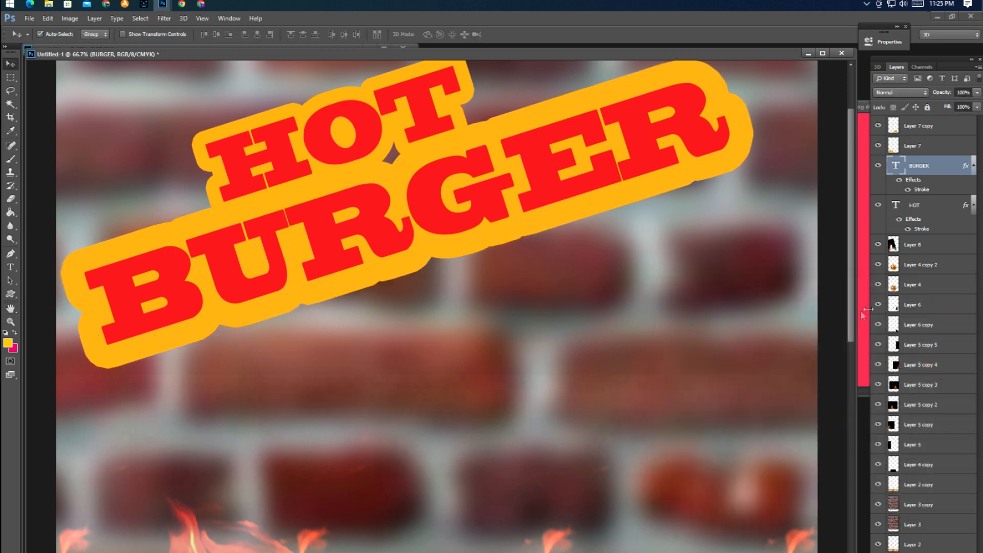
Step: Add the red text "ENJOY" in Blackoak Std on the brick wall below the "HOT BURGER" headline
key(ctrl+minus)
key(ctrl+minus)
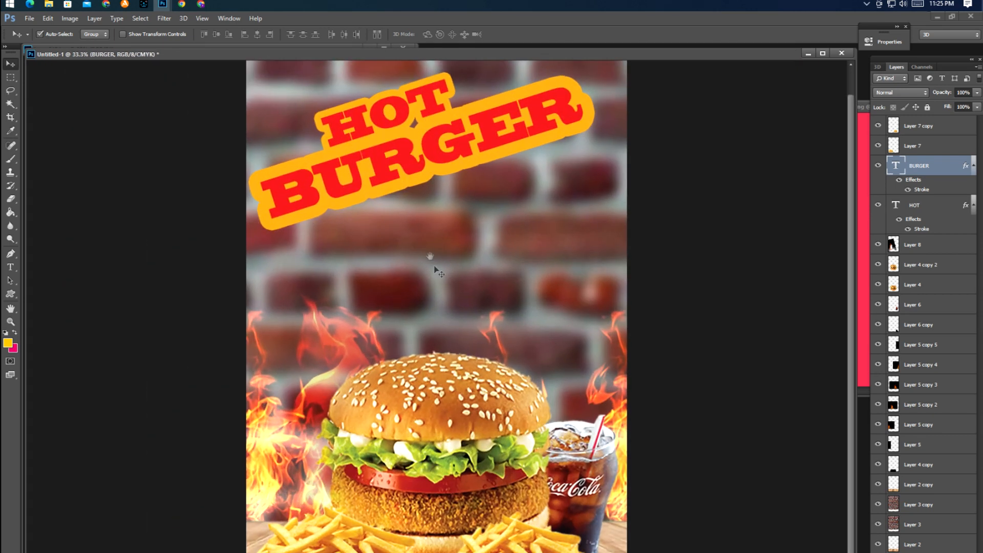
drag(431, 256, 497, 321)
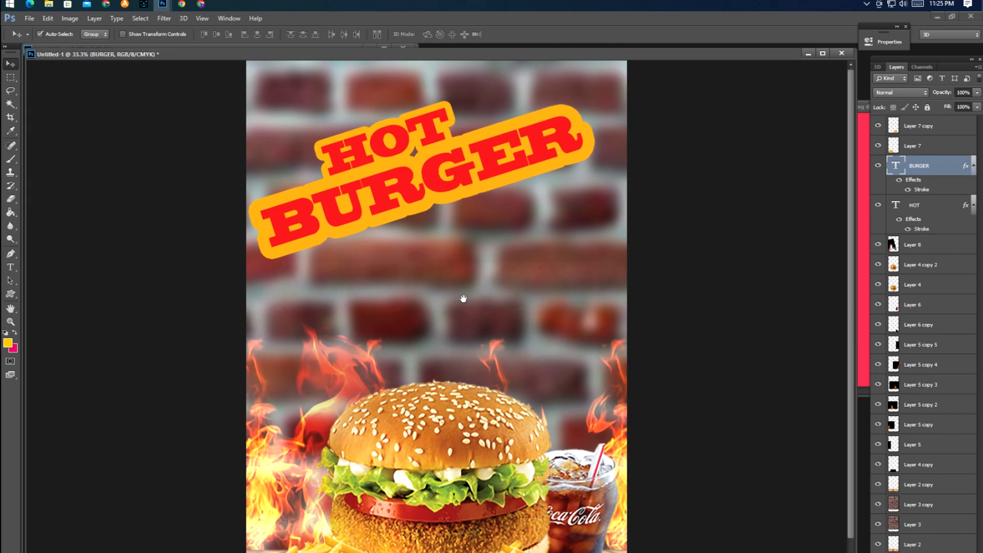
key(t)
click(398, 279)
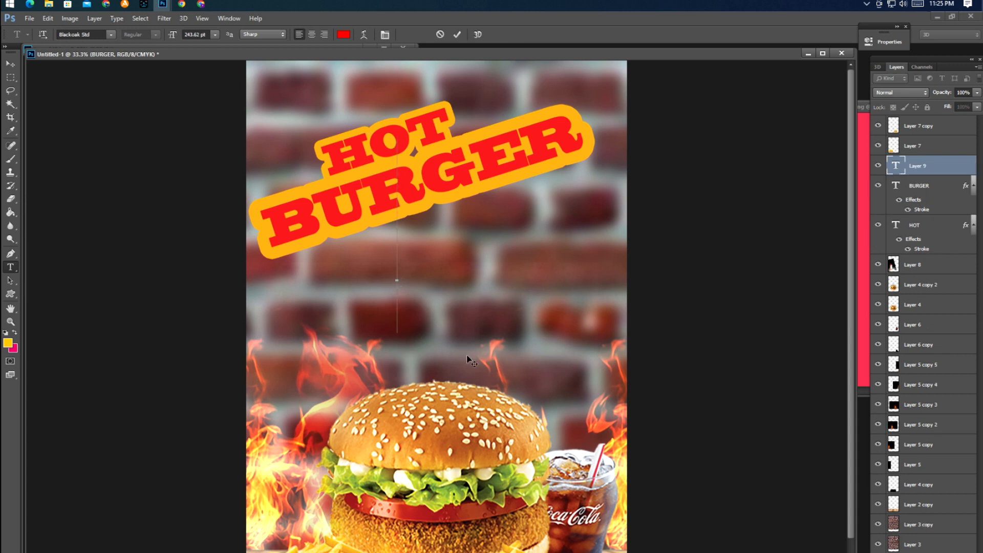
text(E)
key(ctrl+Return)
Step: Shrink the "ENJOY" text, center it on the wall between headline and burger, and stretch its letters taller
key(ctrl+t)
drag(399, 137, 657, 240)
drag(797, 250, 288, 291)
drag(148, 211, 429, 298)
drag(508, 279, 303, 280)
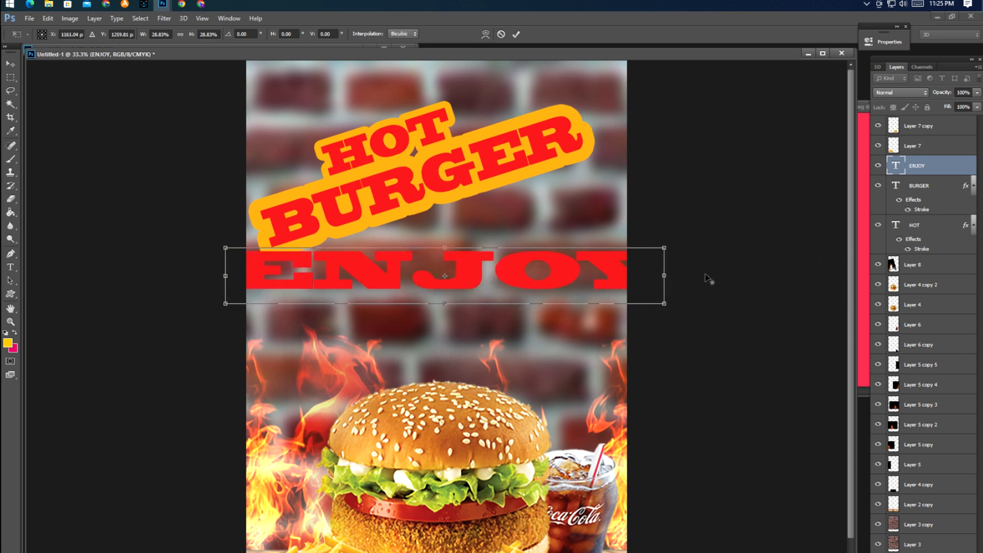
drag(664, 247, 543, 265)
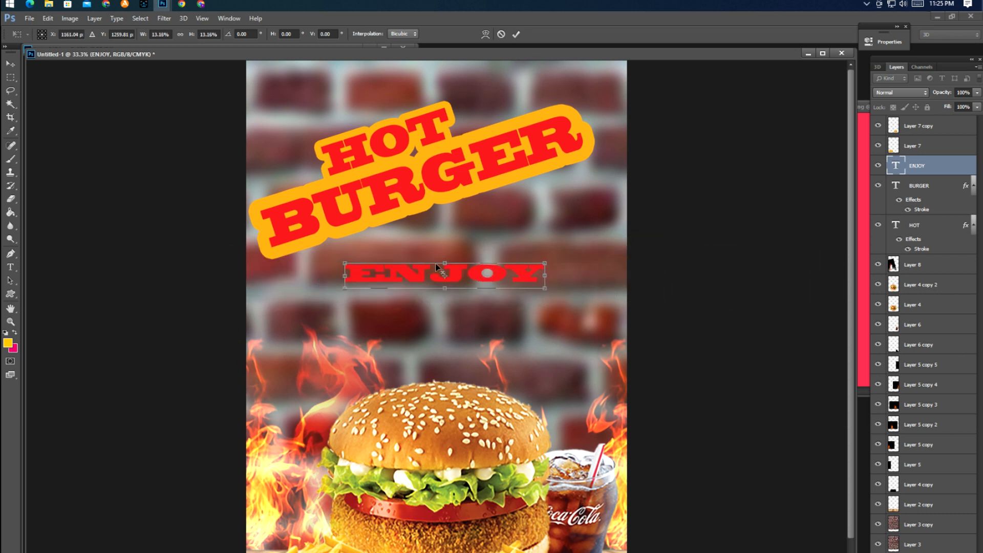
drag(444, 263, 444, 249)
key(Return)
Step: Scale the "ENJOY" text down further and move it up and right, just beneath the end of "BURGER"
key(ctrl+plus)
key(ctrl+plus)
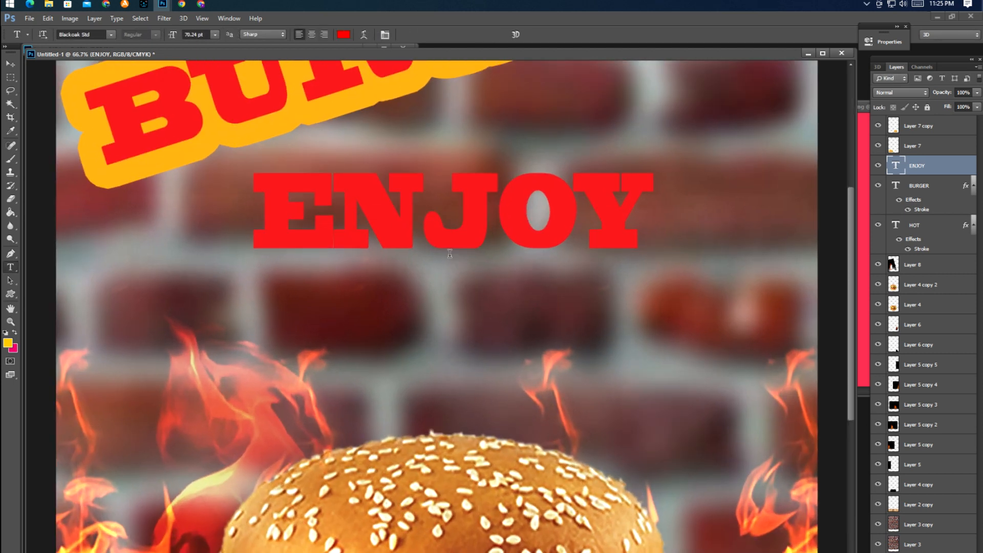
key(ctrl+t)
drag(651, 166, 592, 183)
drag(552, 211, 693, 147)
key(Return)
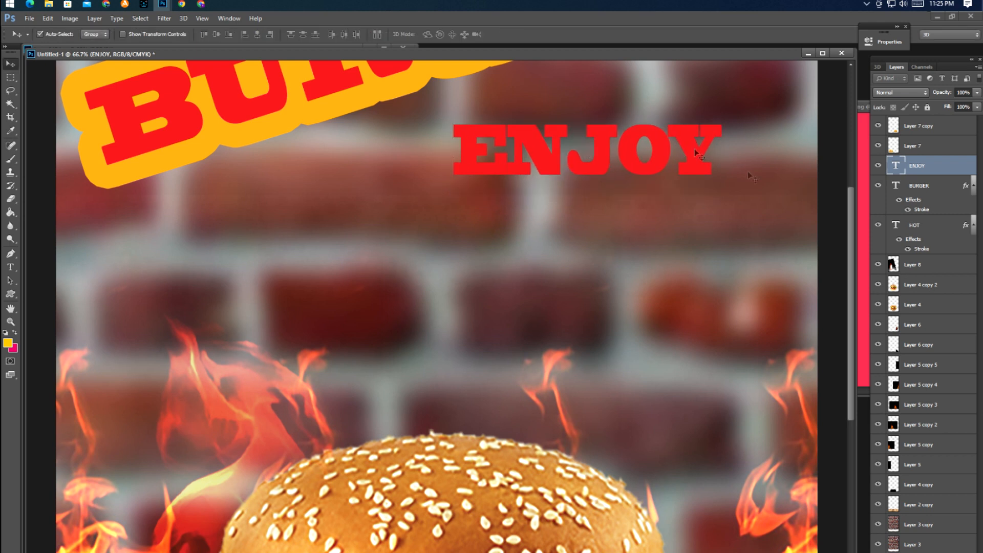
Step: Add a thick bright cyan stroke around the outside of the "ENJOY" text
click(900, 552)
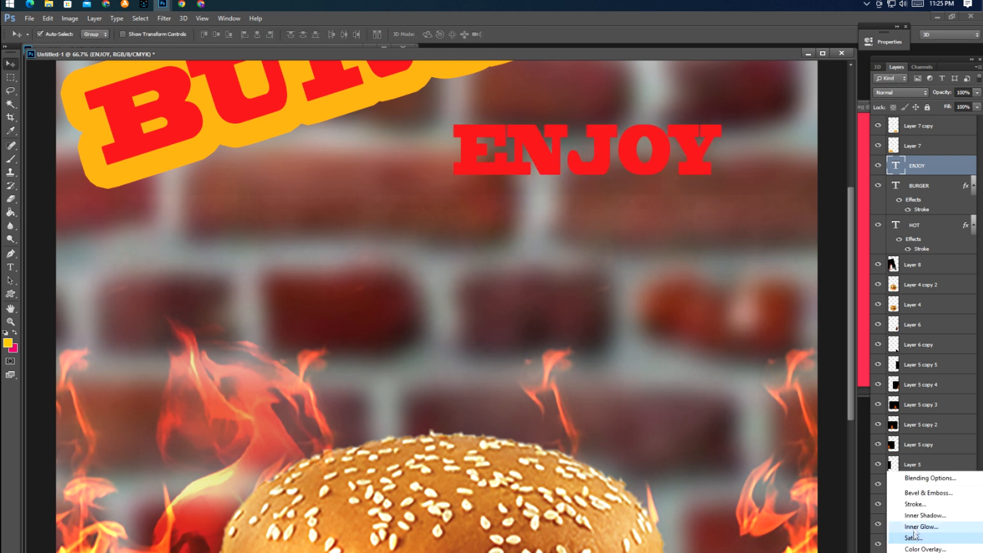
click(917, 506)
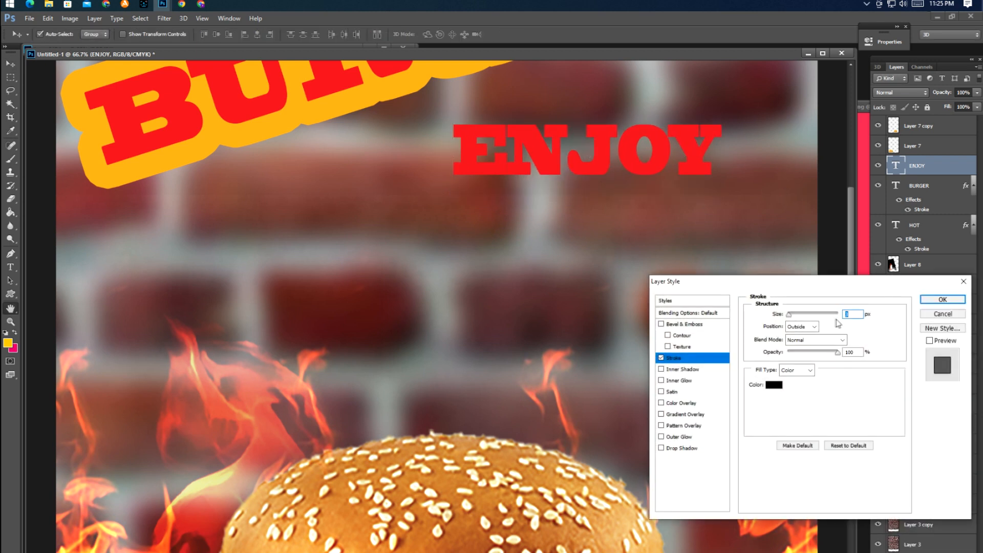
click(773, 385)
click(860, 389)
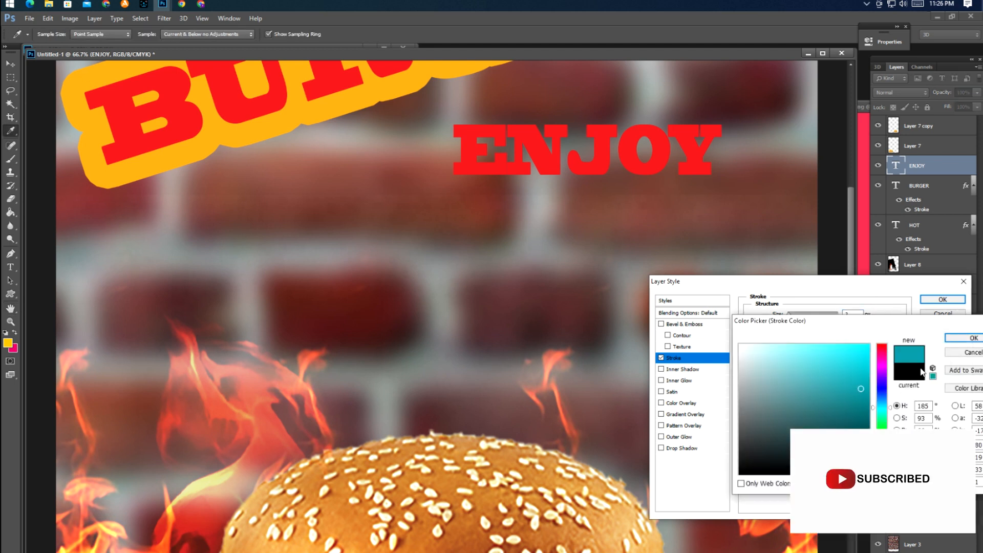
click(868, 355)
click(974, 338)
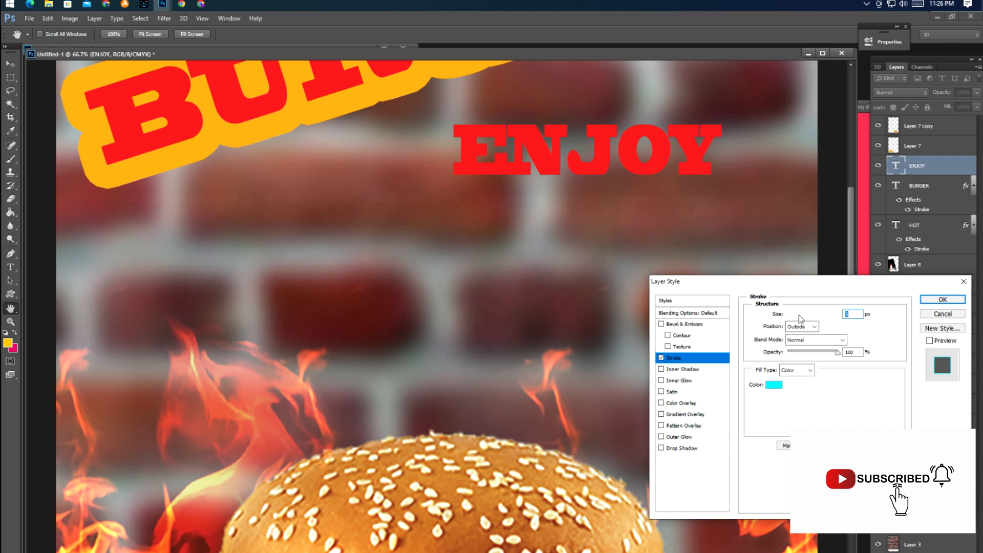
drag(802, 319, 810, 316)
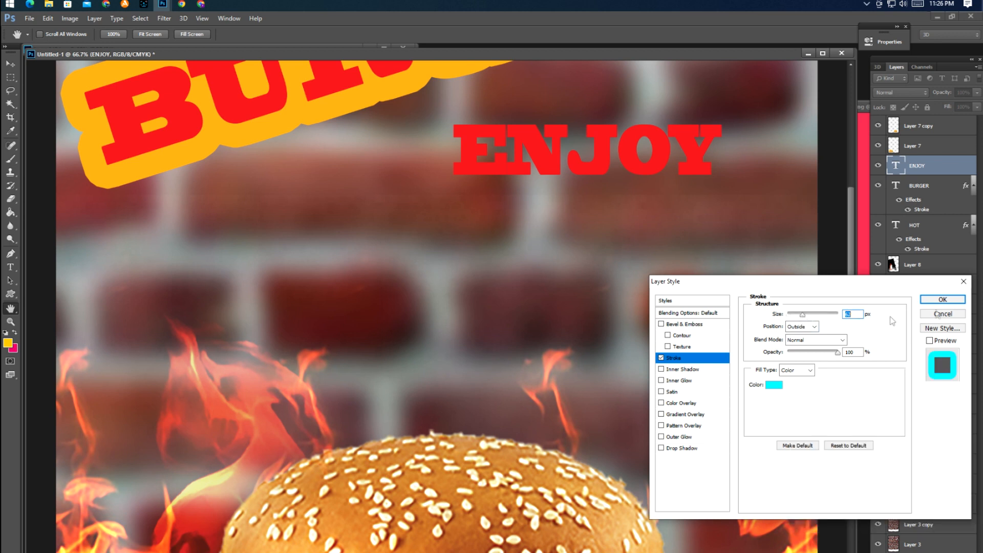
click(942, 300)
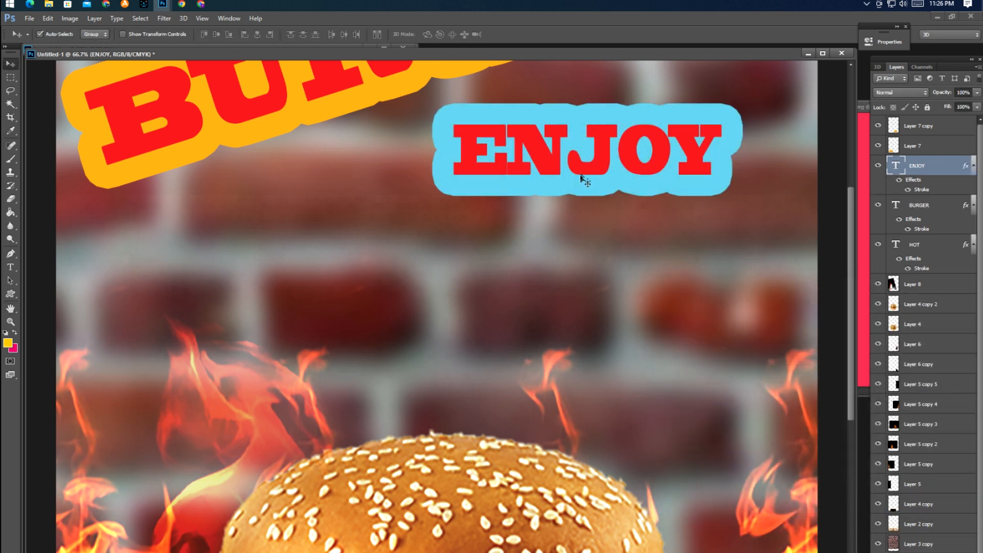
Step: Duplicate the outlined "ENJOY" text below and to its left and change the copy's wording to "DELICIOUS"
drag(600, 163, 486, 256)
key(t)
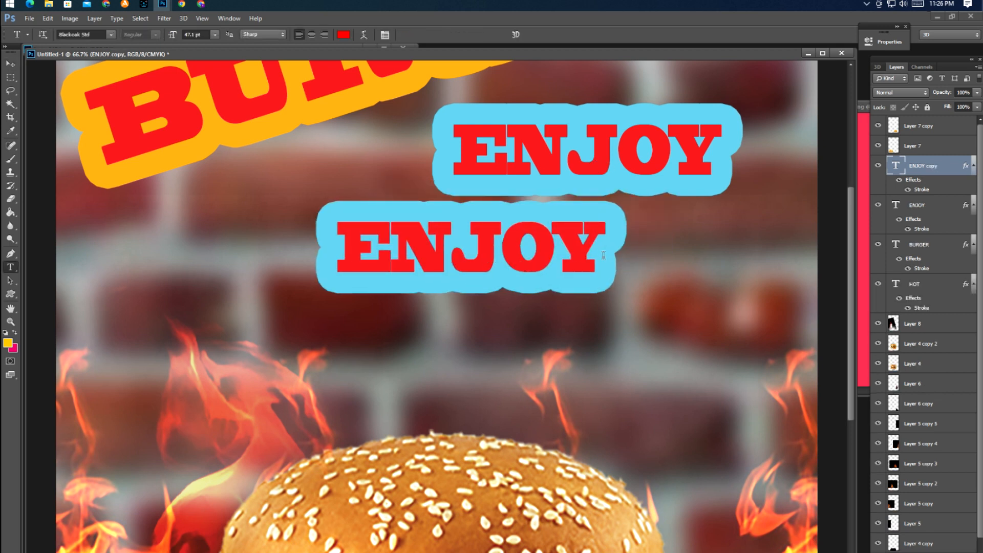
drag(598, 254, 333, 261)
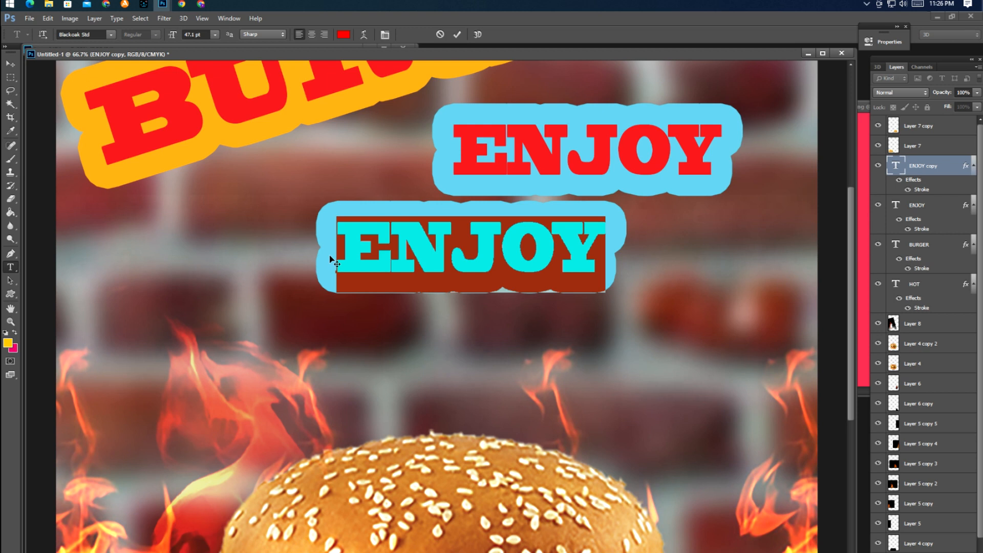
text(DELI)
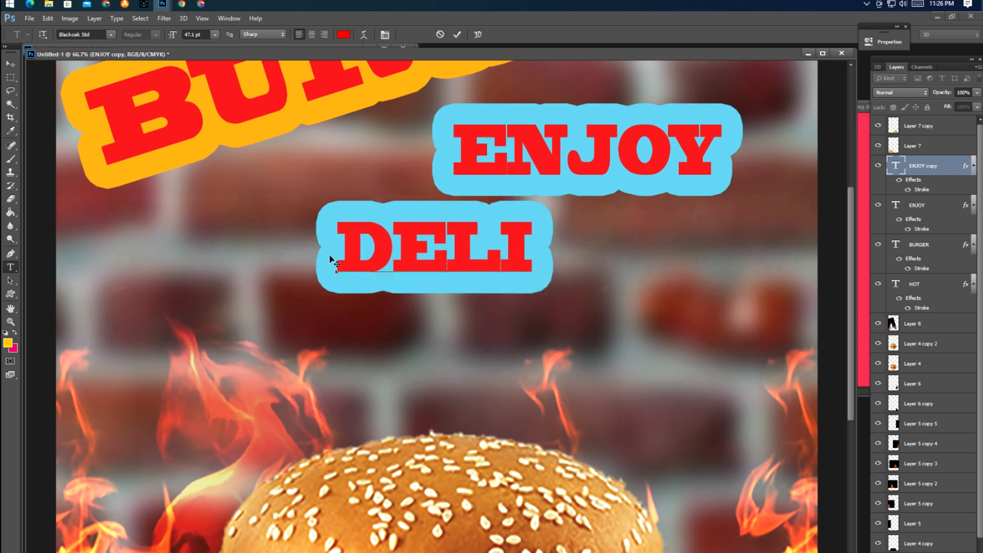
text(CI)
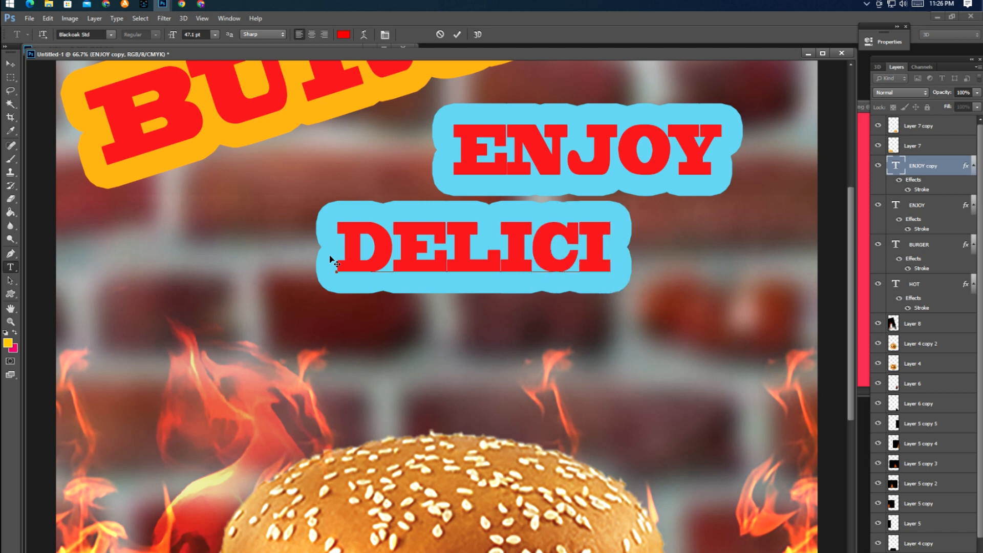
text(OUS)
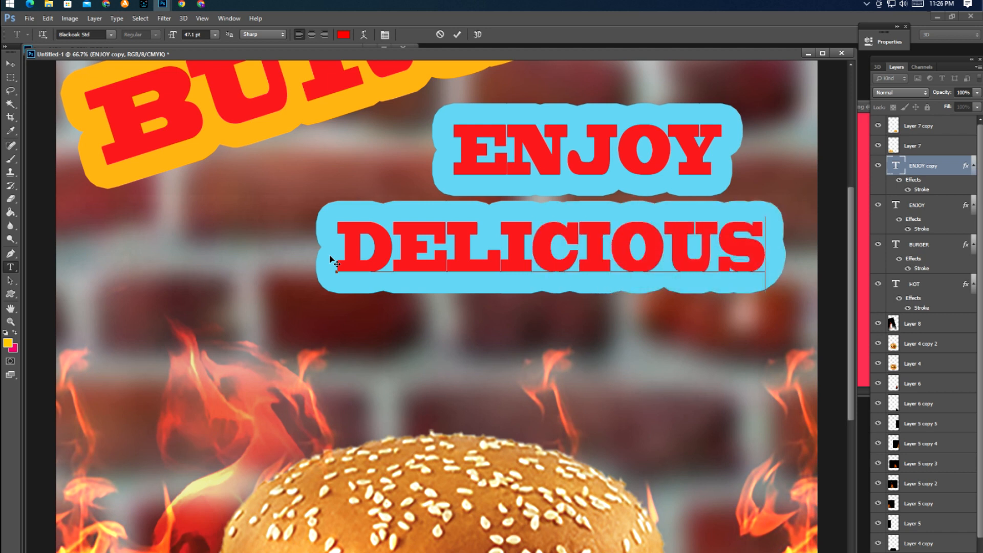
key(ctrl+Return)
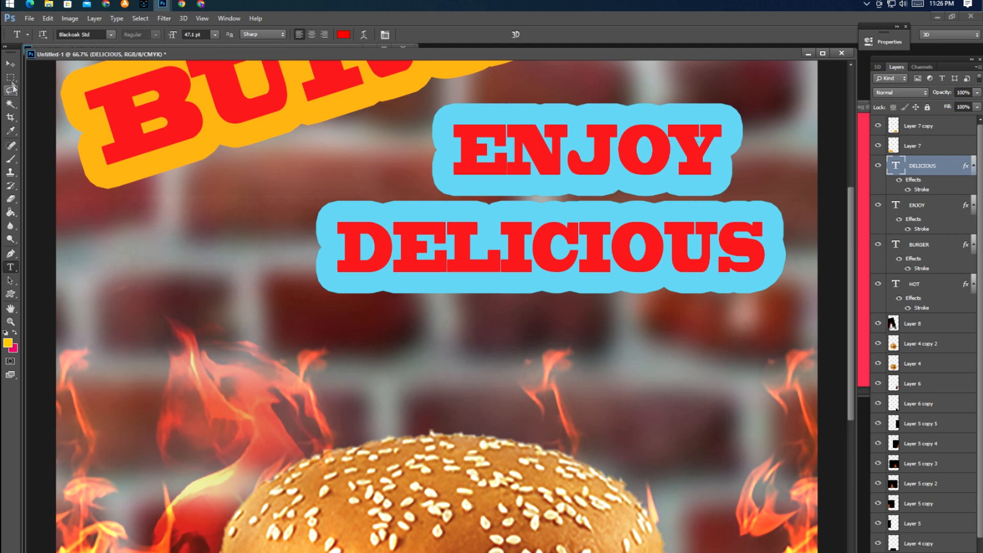
Step: Examine the whole poster to judge how the "ENJOY" and "DELICIOUS" lines fit with the headline and burger
click(11, 64)
key(ctrl+minus)
key(ctrl+minus)
key(ctrl+minus)
key(ctrl+minus)
key(ctrl+minus)
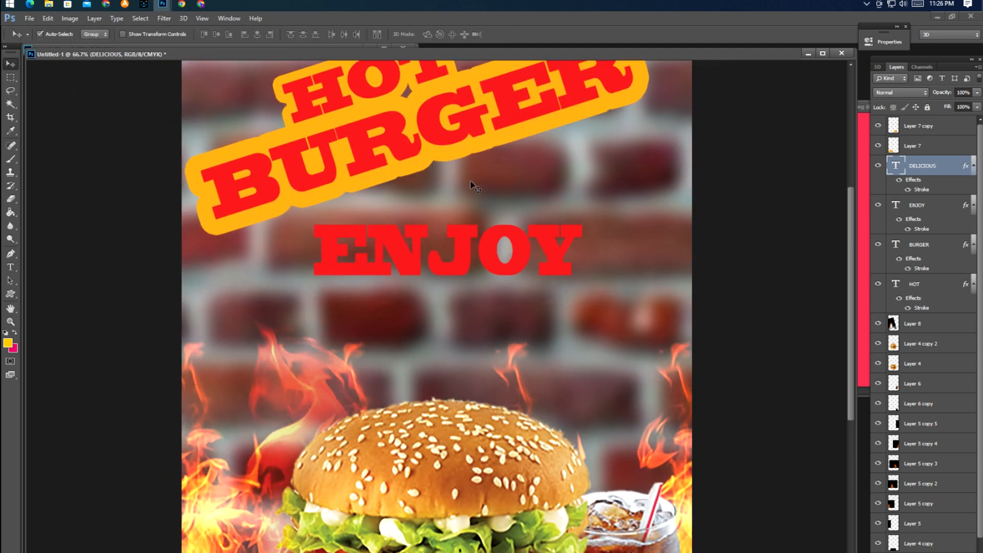
key(ctrl+plus)
key(ctrl+plus)
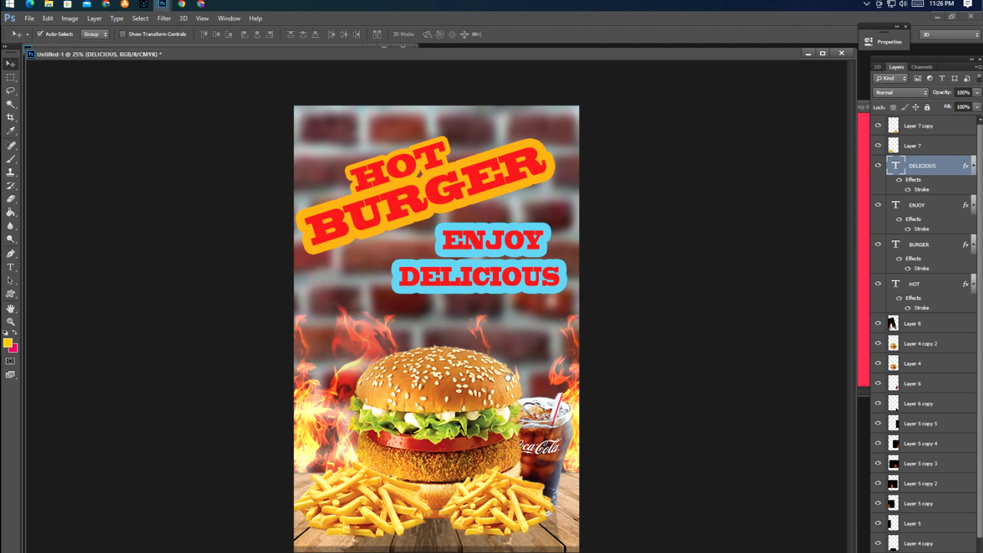
key(ctrl+plus)
scroll(501, 219, down, 1)
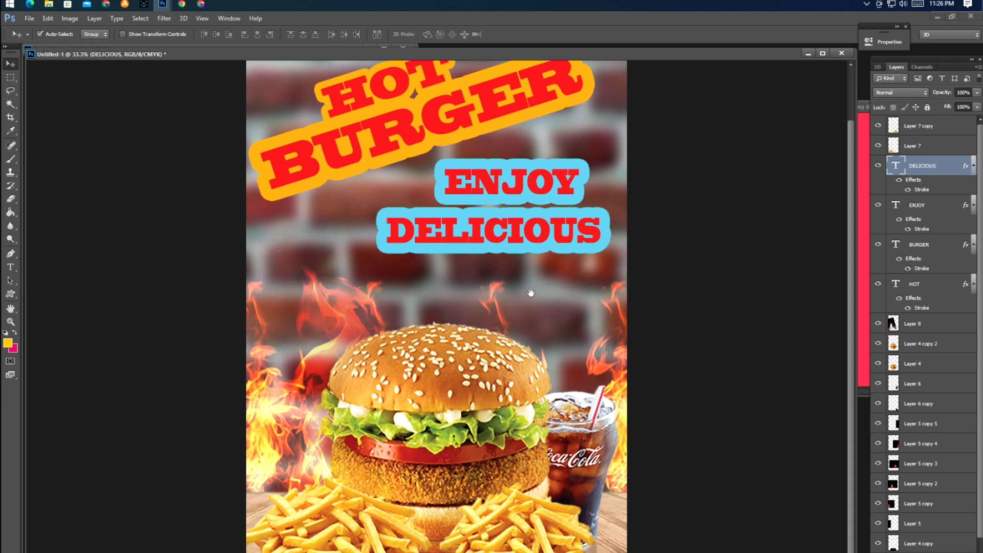
key(ctrl+minus)
key(ctrl+plus)
scroll(546, 303, down, 1)
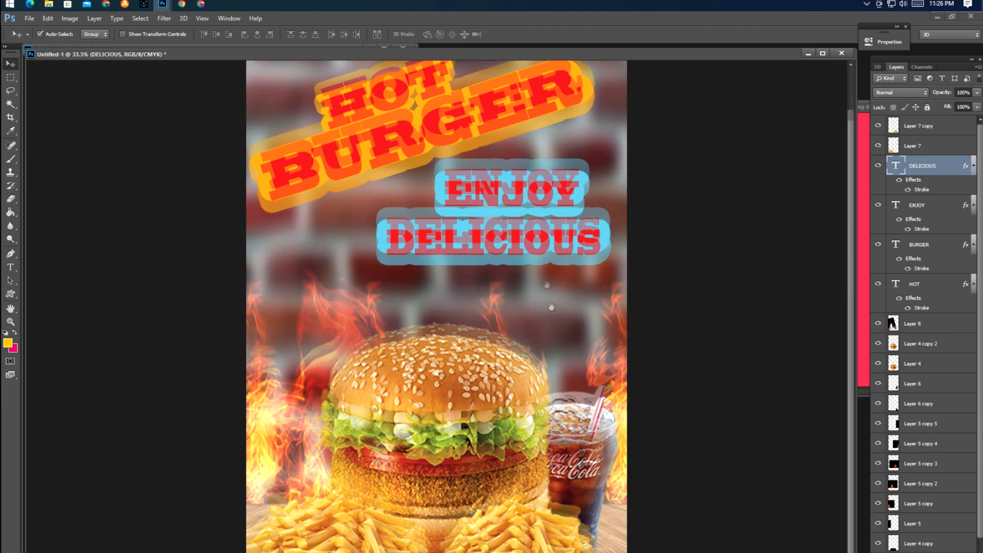
key(ctrl+minus)
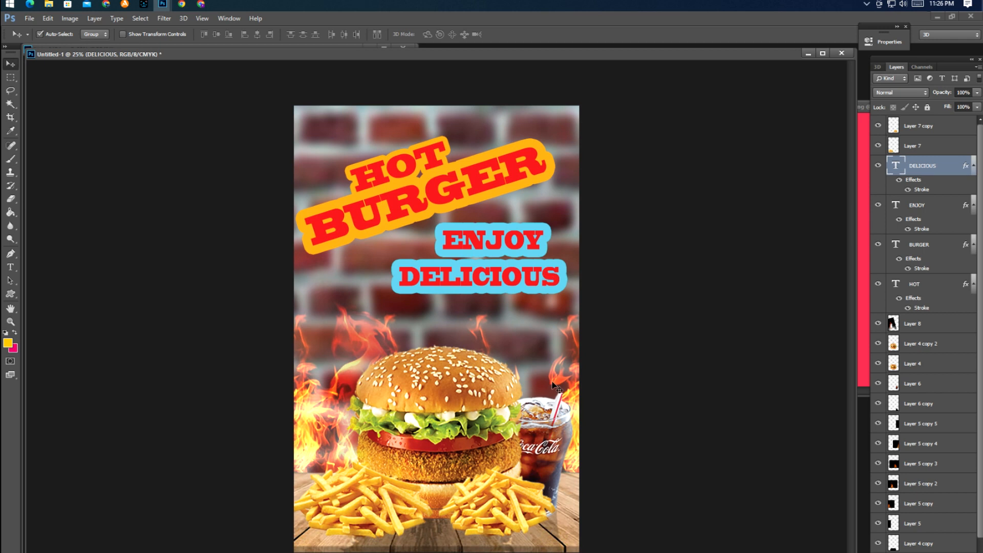
Step: Select a square area in the poster's lower-right corner and raise Layer 2's lightness to +100
key(m)
drag(579, 551, 513, 485)
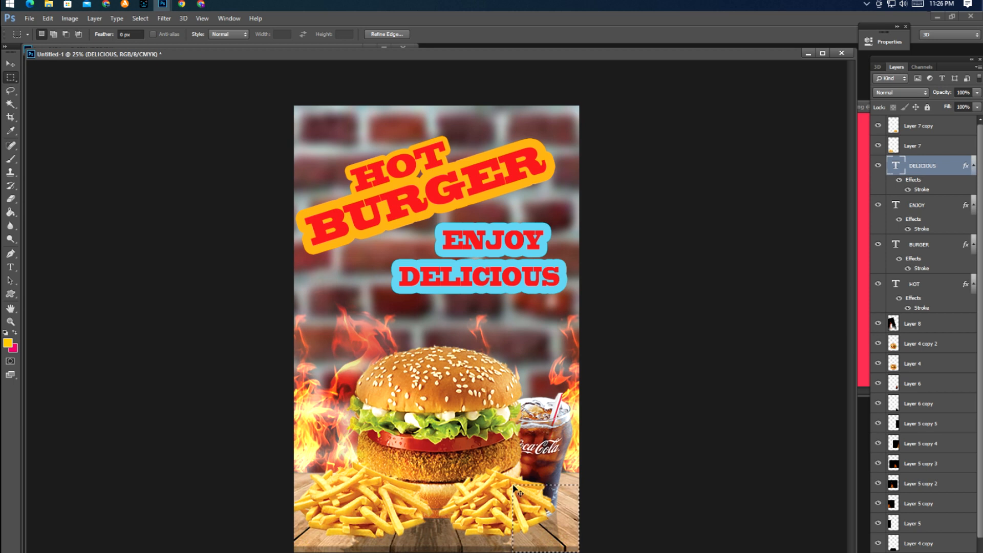
scroll(929, 549, down, 2)
click(922, 552)
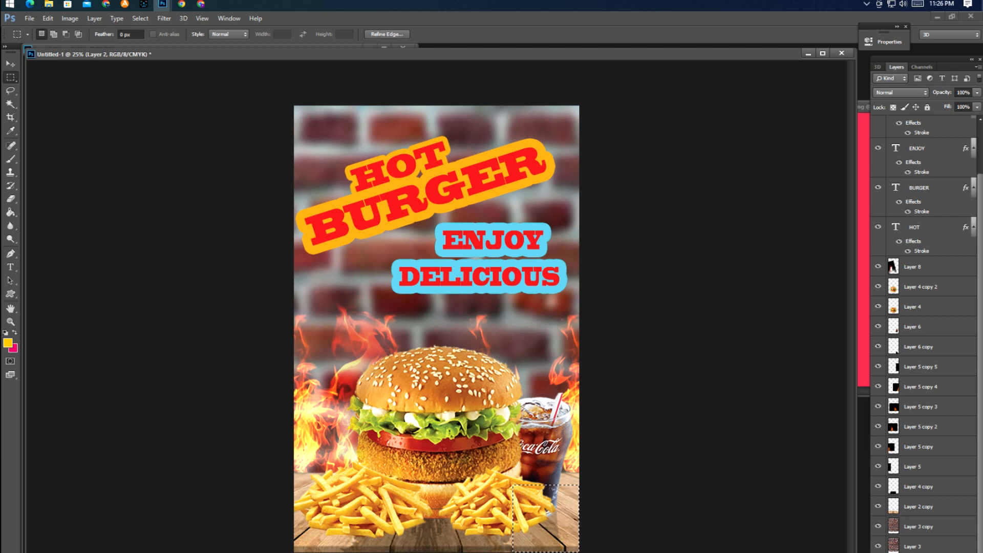
key(ctrl+u)
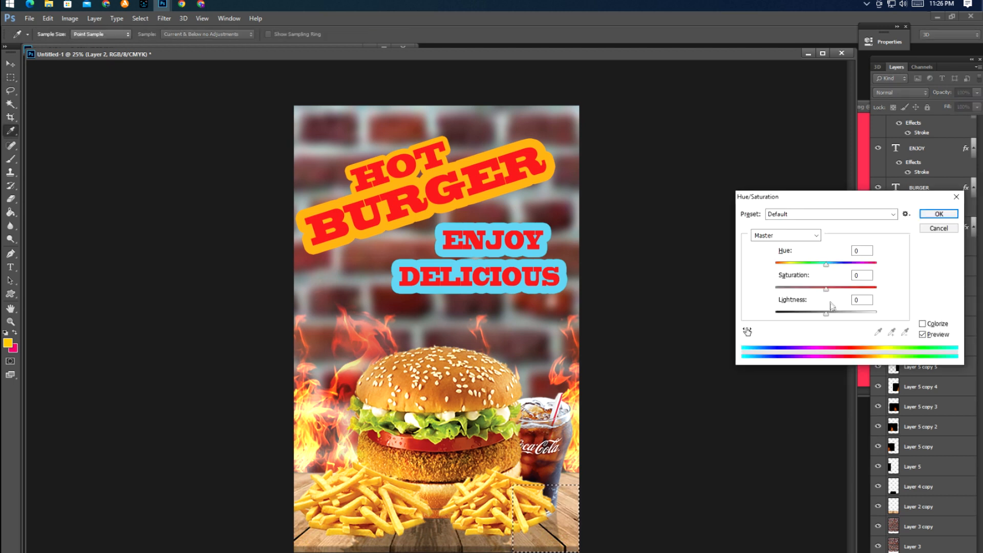
drag(826, 313, 906, 320)
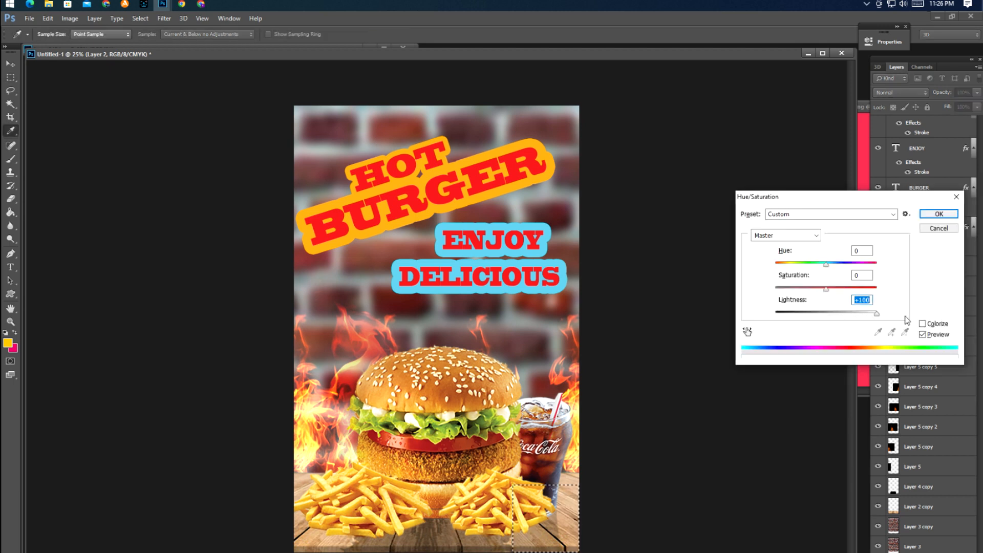
key(Return)
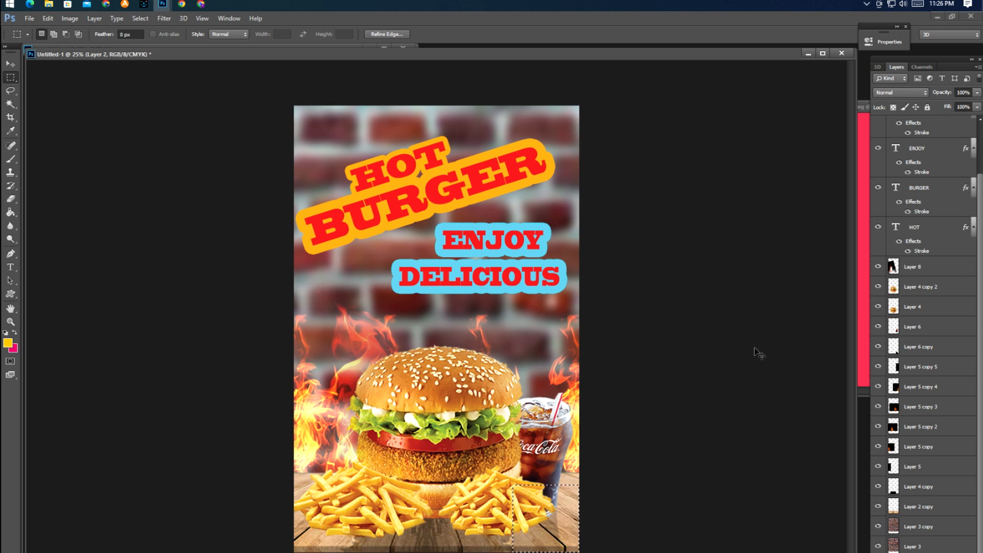
Step: Merge all visible layers and lighten the selected lower-right corner to solid white
key(ctrl+shift+e)
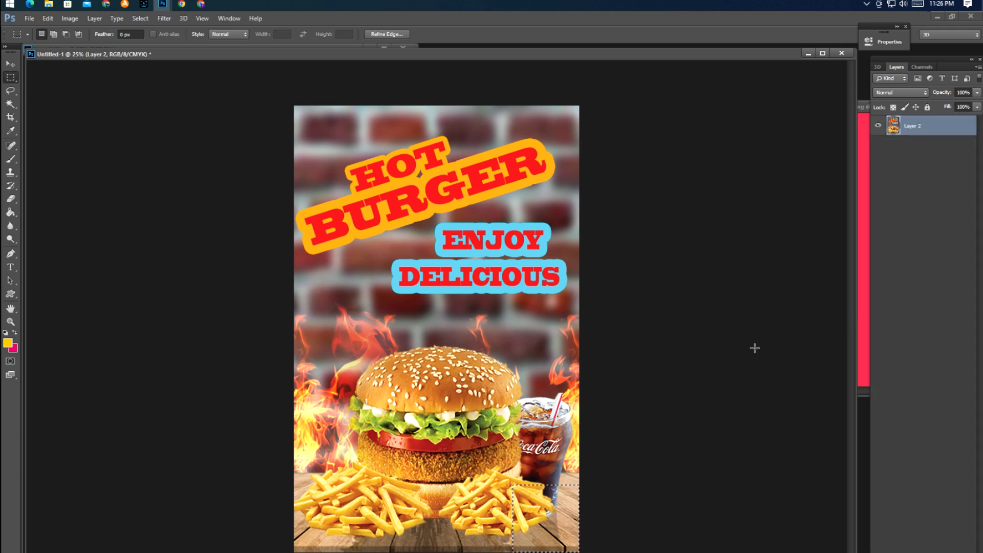
key(ctrl+u)
drag(826, 314, 917, 316)
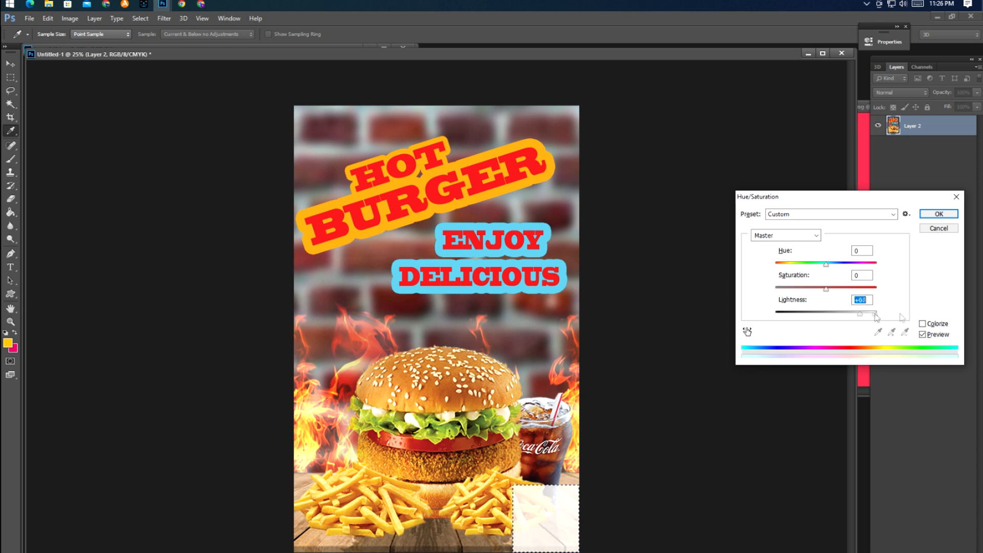
key(Return)
key(ctrl+d)
Step: Try to add text starting with "B" on the white block in the poster's lower-right corner
key(z)
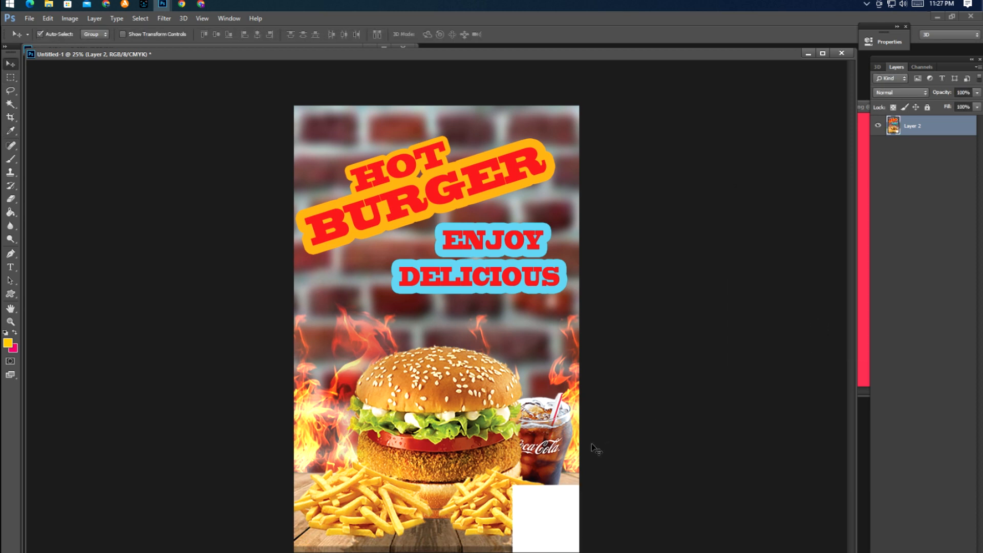
click(543, 494)
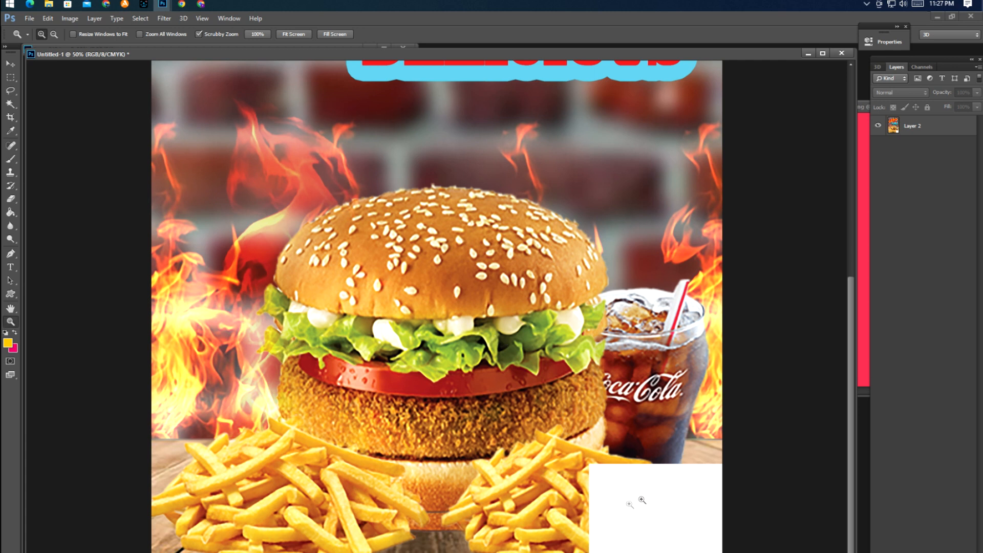
key(t)
click(605, 497)
text(B)
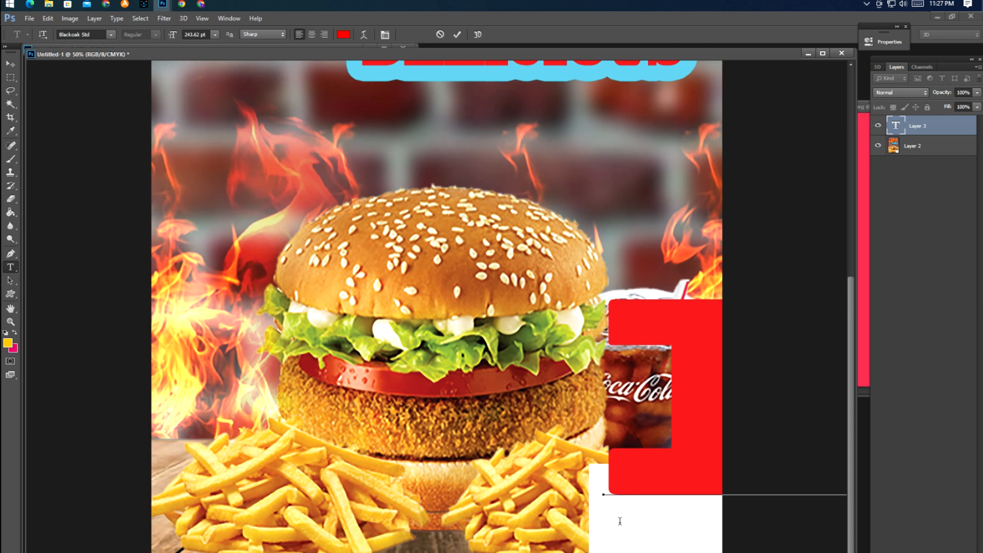
key(Escape)
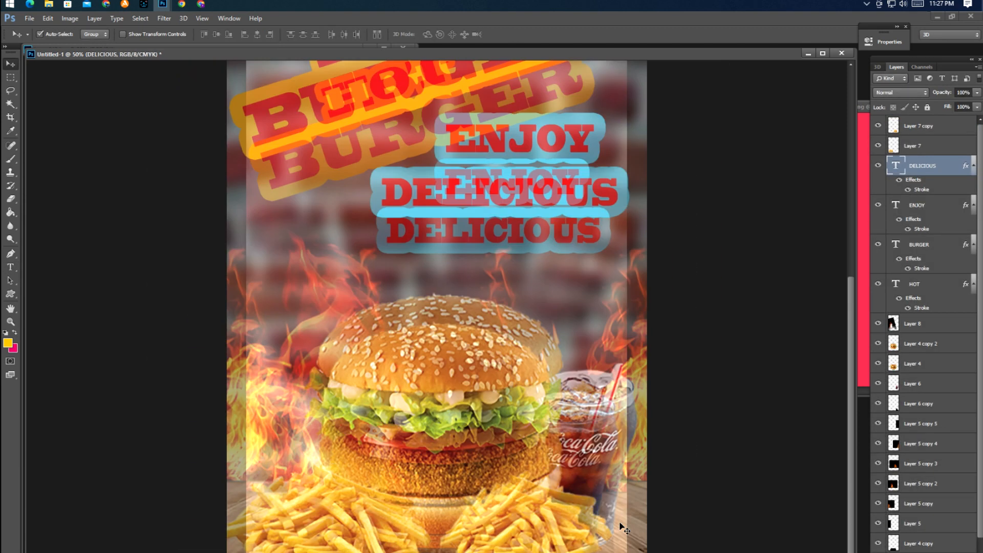
key(ctrl+minus)
key(ctrl+minus)
key(ctrl+plus)
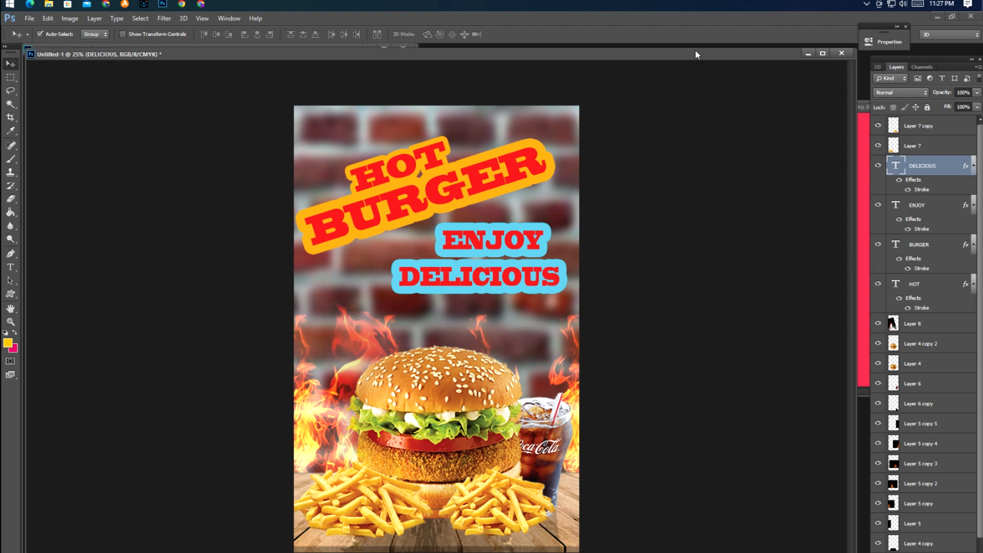
Step: Bring the tall flame picture on black into the poster as a new layer and place it over the burger
mouse_move(695, 54)
mouse_down()
mouse_move(502, 241)
mouse_move(404, 305)
mouse_move(546, 216)
mouse_up()
click(309, 149)
mouse_move(224, 398)
mouse_down()
mouse_move(266, 443)
mouse_move(461, 410)
mouse_move(307, 486)
mouse_up()
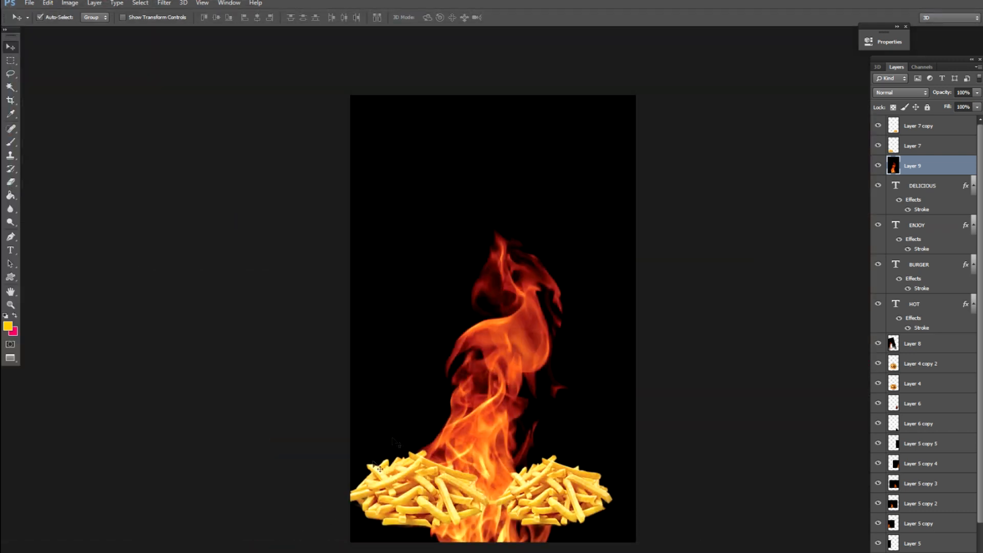
drag(484, 353, 488, 315)
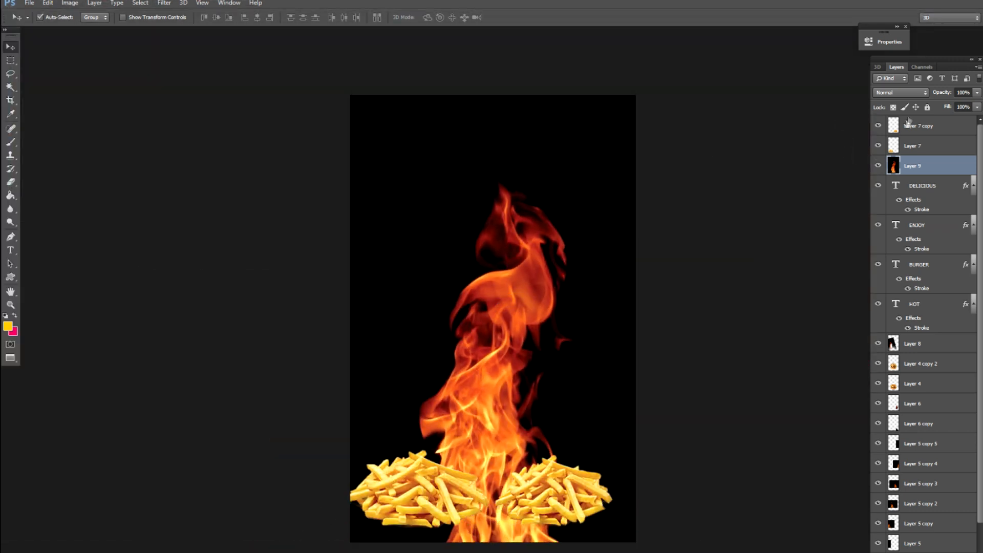
Step: Hide the flame layer's black background by setting its blending mode to Screen
click(900, 93)
click(893, 137)
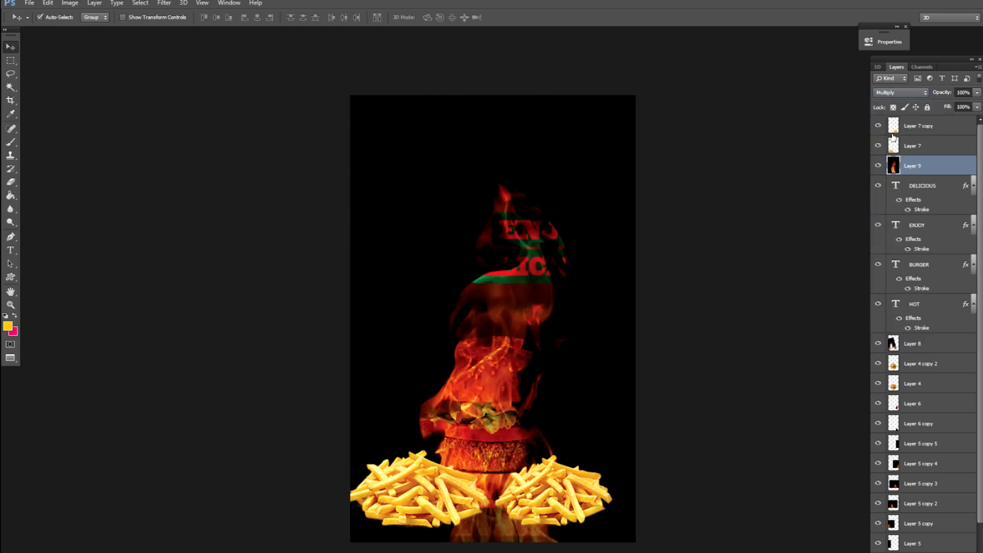
key(Down)
key(Down)
key(Down)
key(Down)
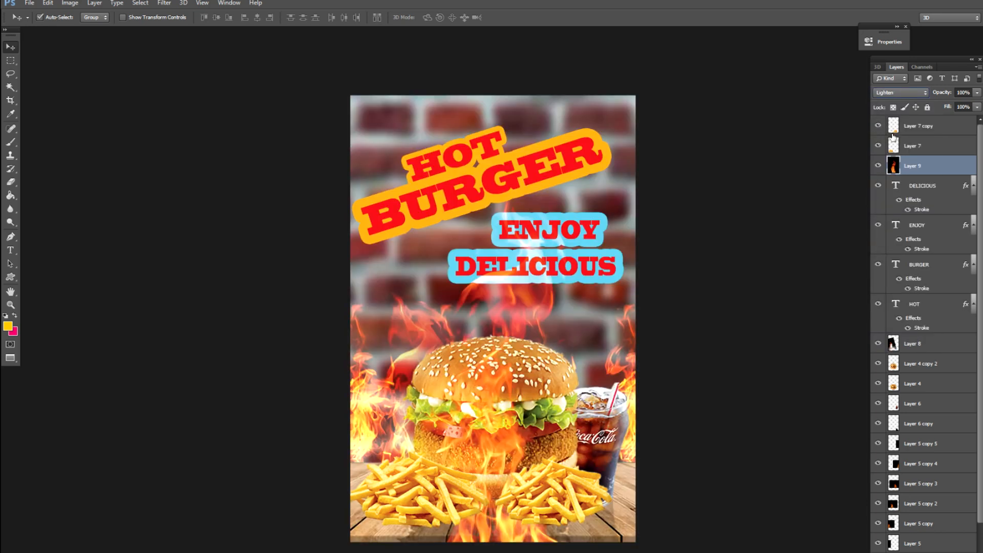
key(Down)
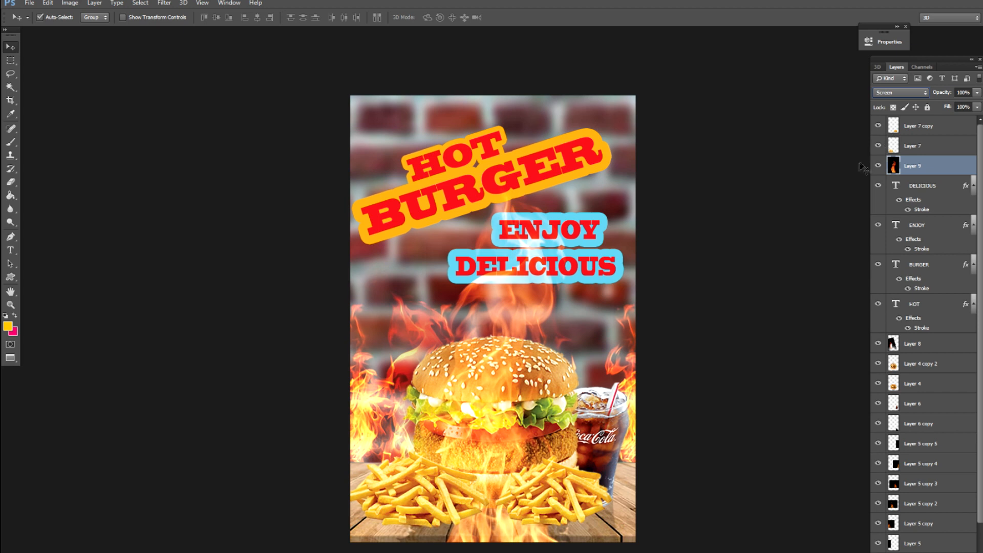
Step: Move the flame layer up slightly so its lower edge meets the bottom of the poster
key(ctrl+t)
mouse_move(532, 367)
mouse_down()
mouse_move(531, 341)
mouse_move(532, 358)
mouse_up()
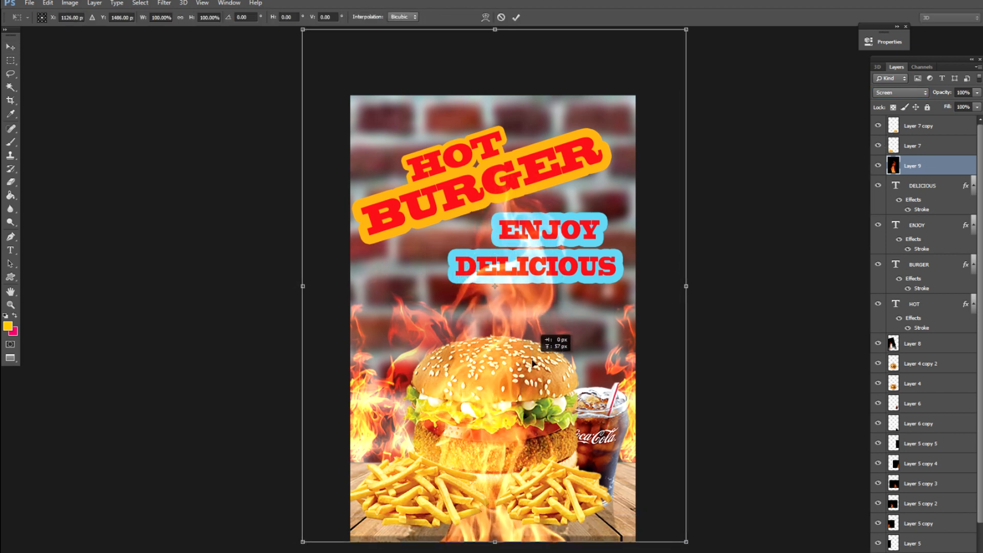
key(ctrl+minus)
key(Return)
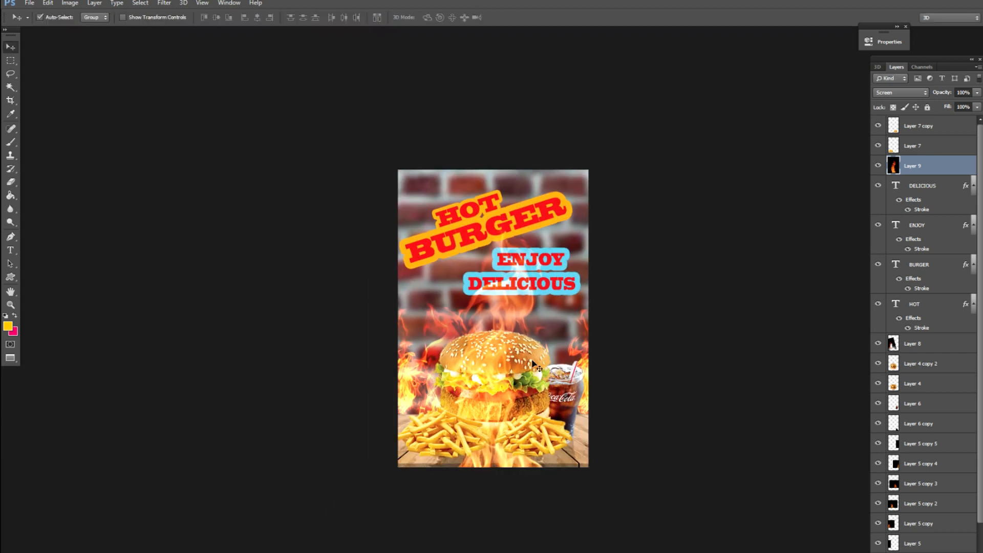
Step: Try other blending modes on the flame layer, including Soft Light and Linear Dodge (Add)
key(shift+plus)
key(shift+plus)
key(shift+plus)
key(shift+plus)
key(shift+plus)
key(shift+plus)
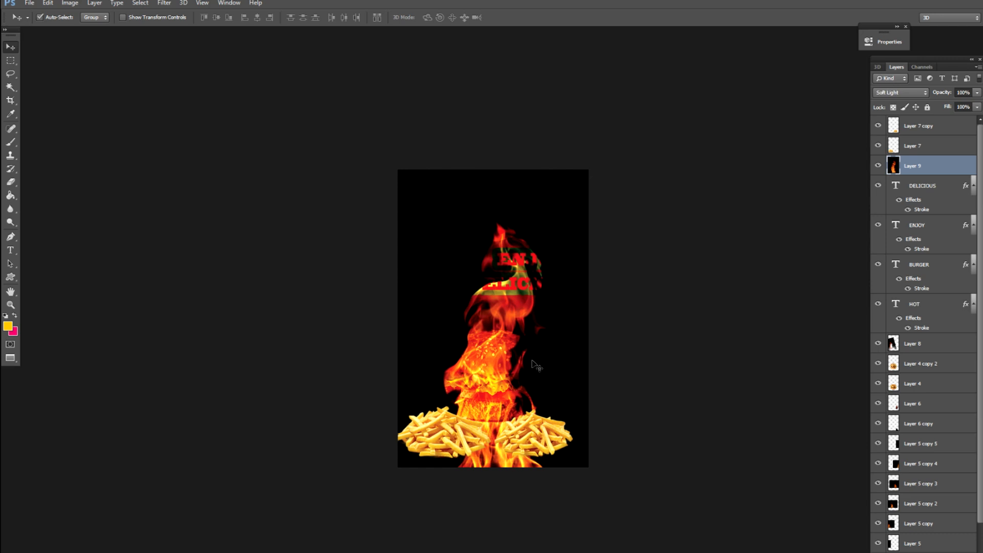
key(shift+minus)
key(shift+minus)
key(shift+minus)
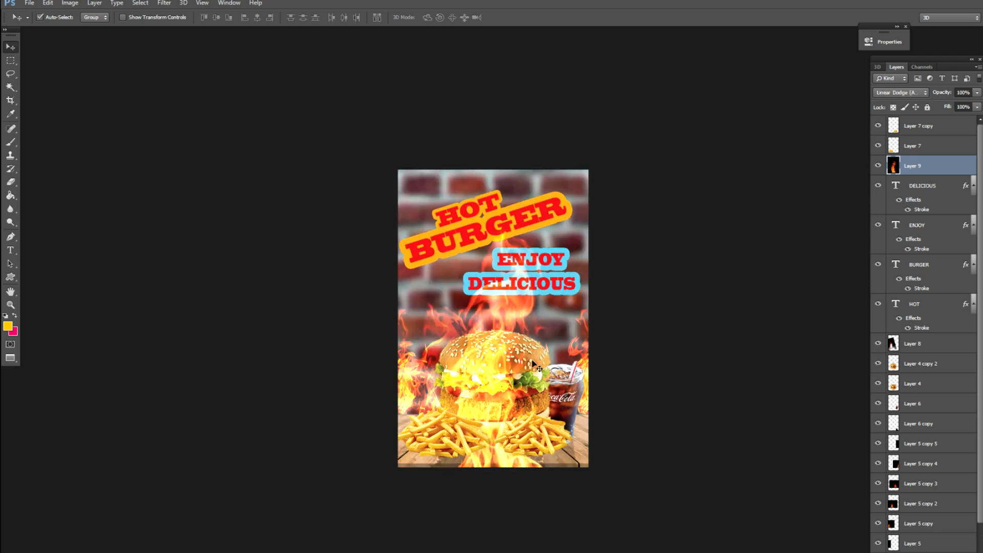
key(shift+minus)
key(shift+plus)
Step: Place the flame layer above both fries layers, compare blending modes and set it to Screen
mouse_move(897, 168)
mouse_down()
mouse_move(905, 109)
mouse_move(909, 121)
mouse_up()
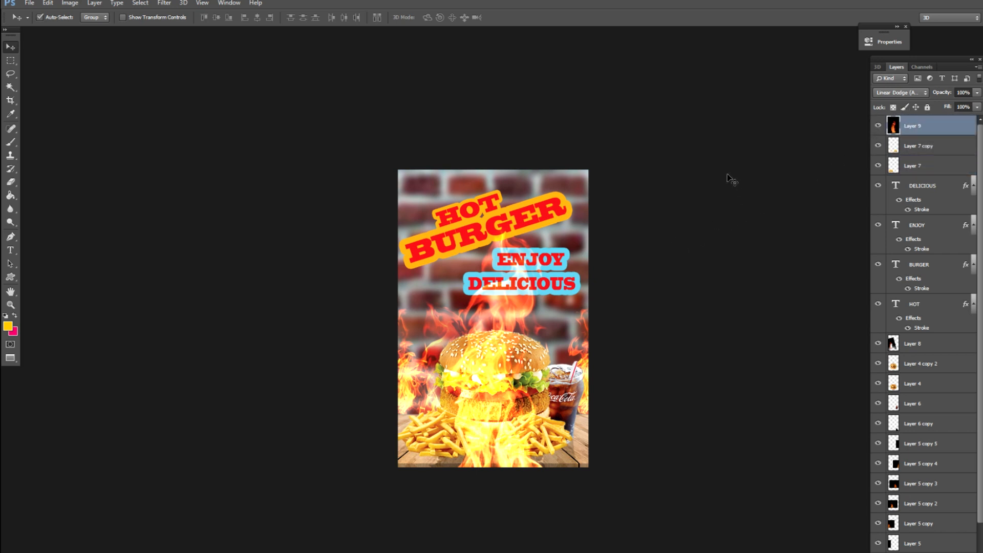
click(888, 98)
key(Escape)
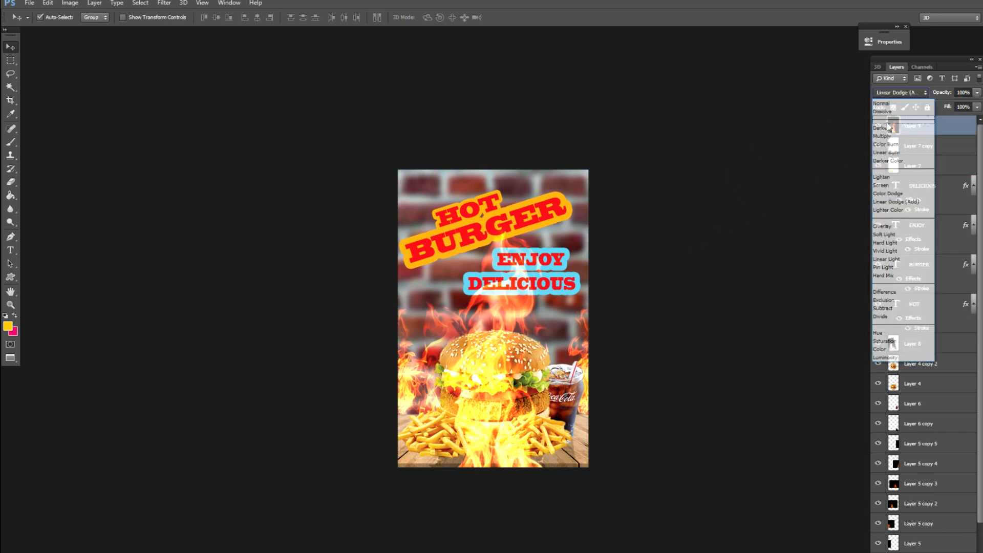
click(894, 95)
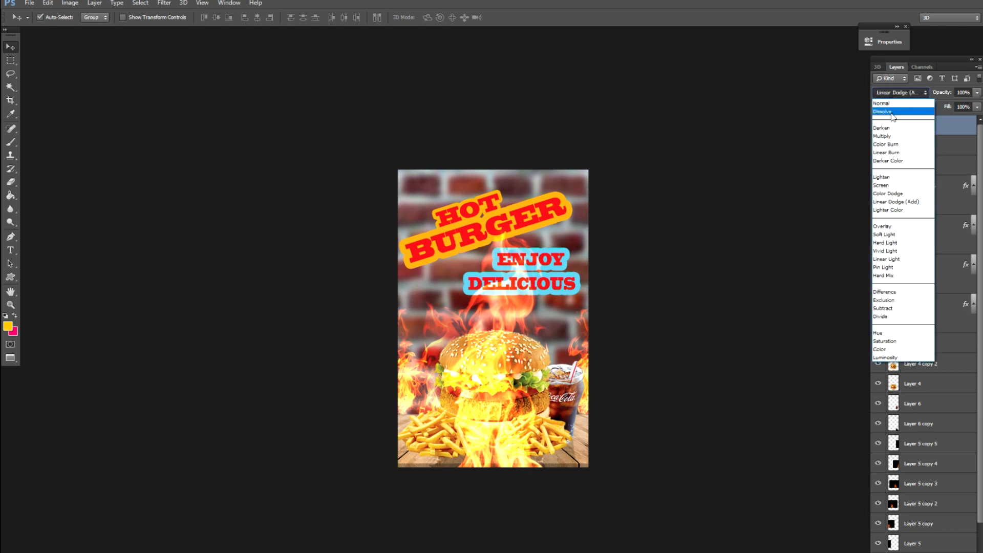
click(891, 117)
key(Down)
key(Down)
key(Down)
key(Down)
key(Down)
key(Down)
key(Down)
key(Down)
key(Down)
key(Down)
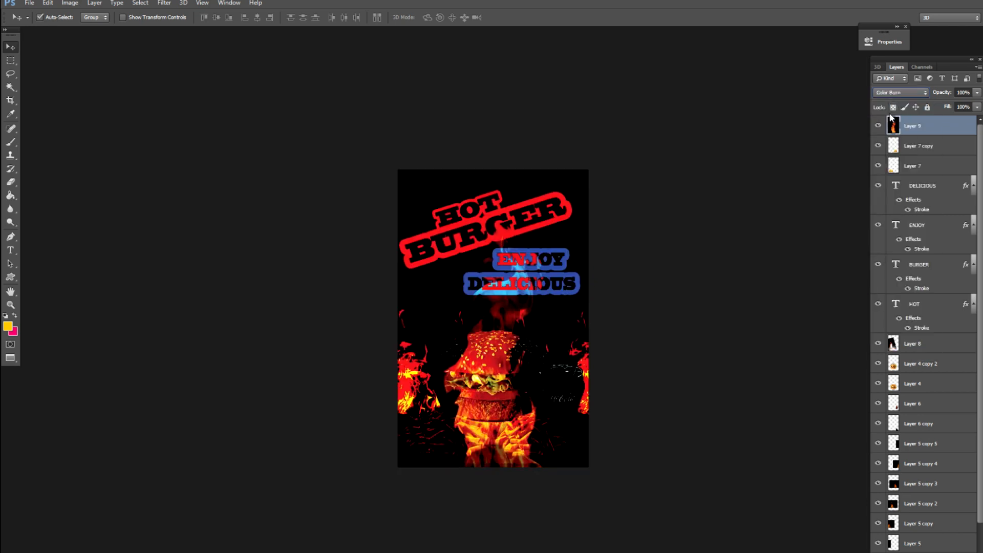
key(Up)
key(Up)
key(Up)
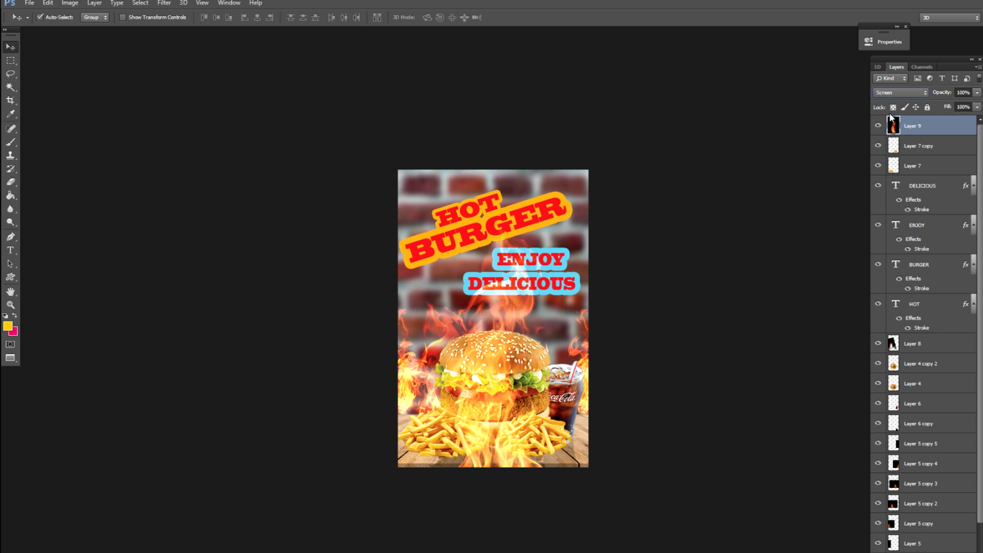
Step: Reduce the flame layer's opacity to 21% and merge all visible layers into one
key(ctrl+plus)
key(ctrl+plus)
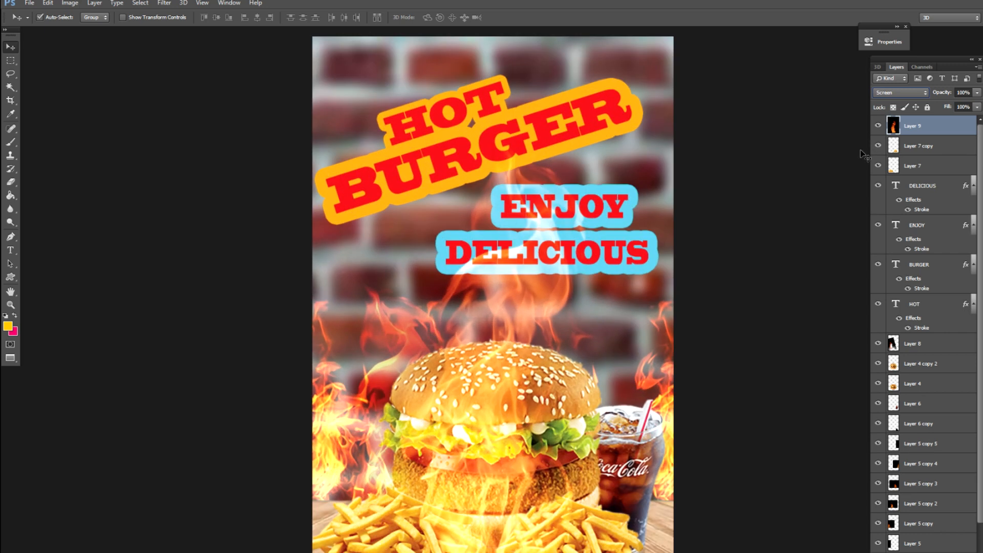
key(ctrl+minus)
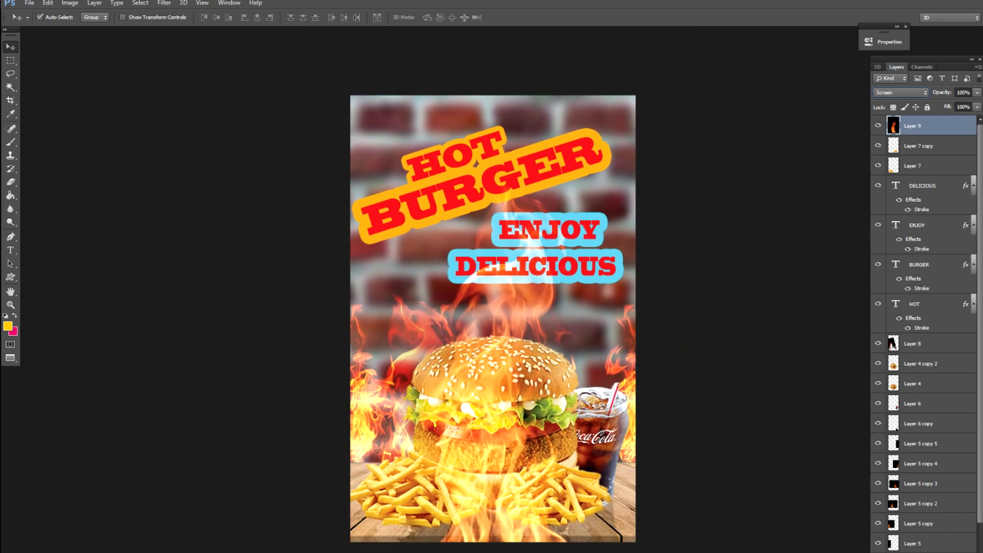
click(977, 93)
drag(946, 108, 938, 107)
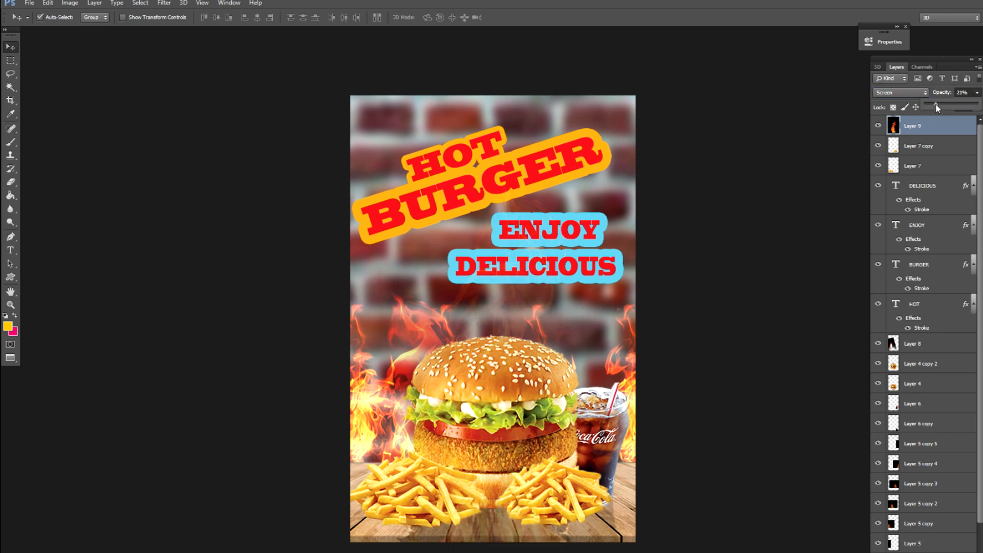
key(ctrl+shift+e)
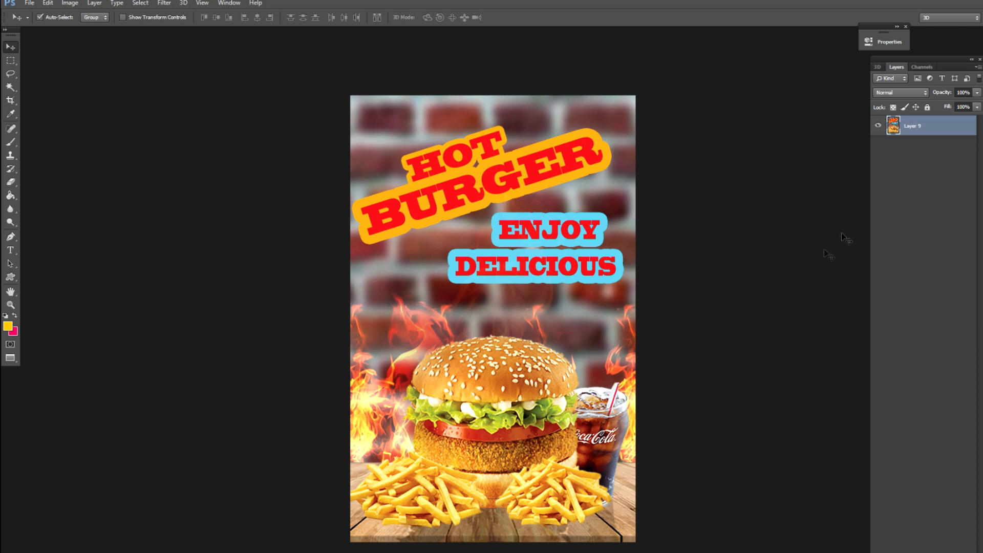
key(ctrl+u)
click(868, 264)
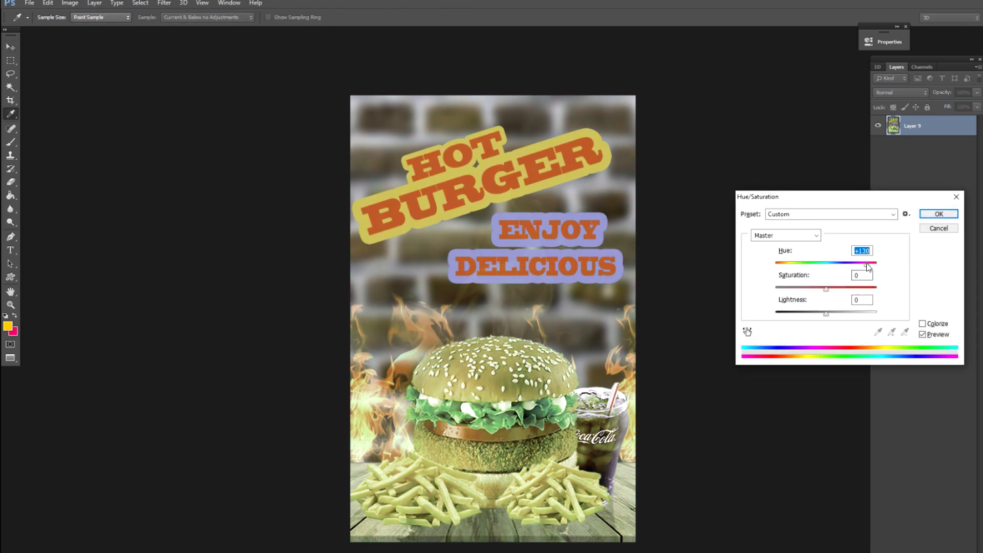
click(938, 227)
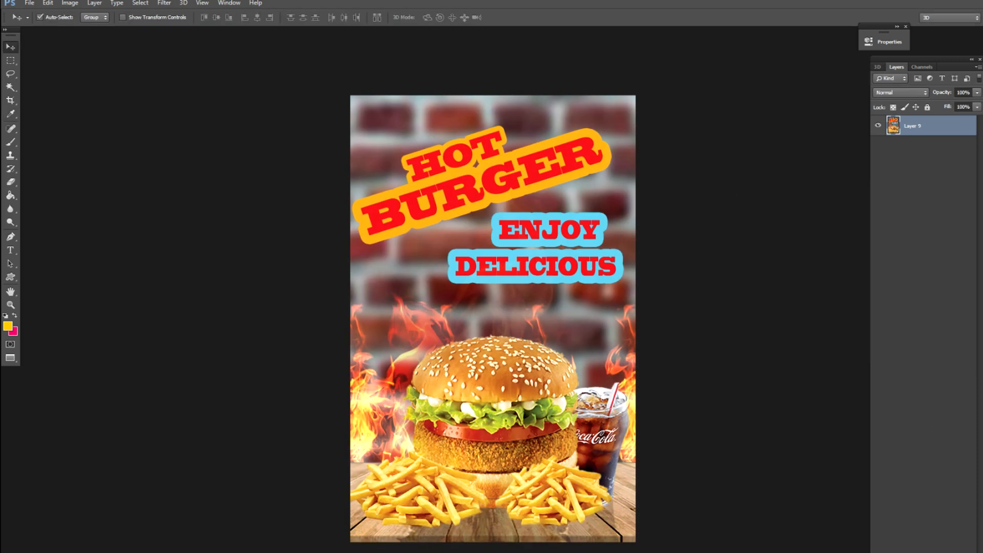
Step: Add a Color Lookup adjustment layer, compare several 3DLUT looks and set it to Crisp_Warm.look
click(916, 550)
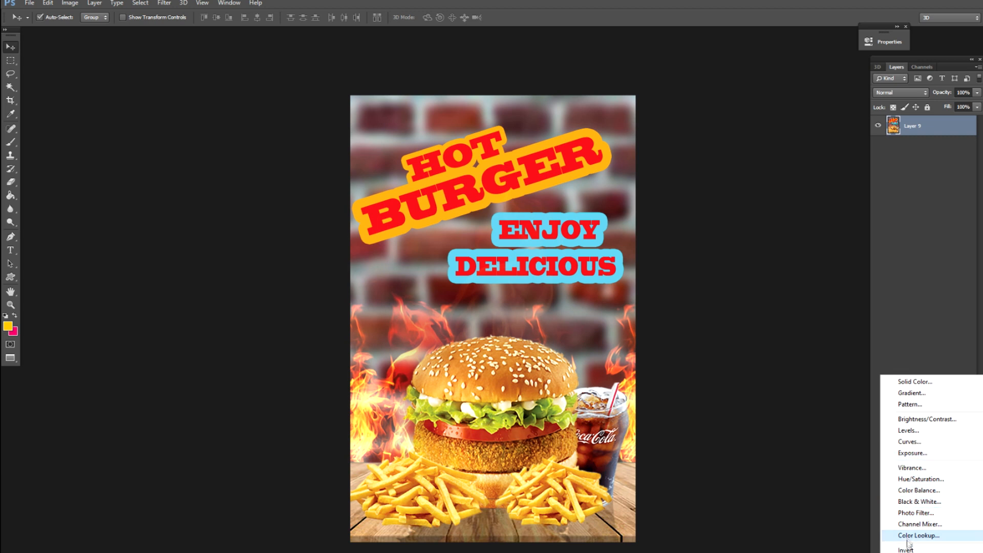
click(917, 535)
click(766, 65)
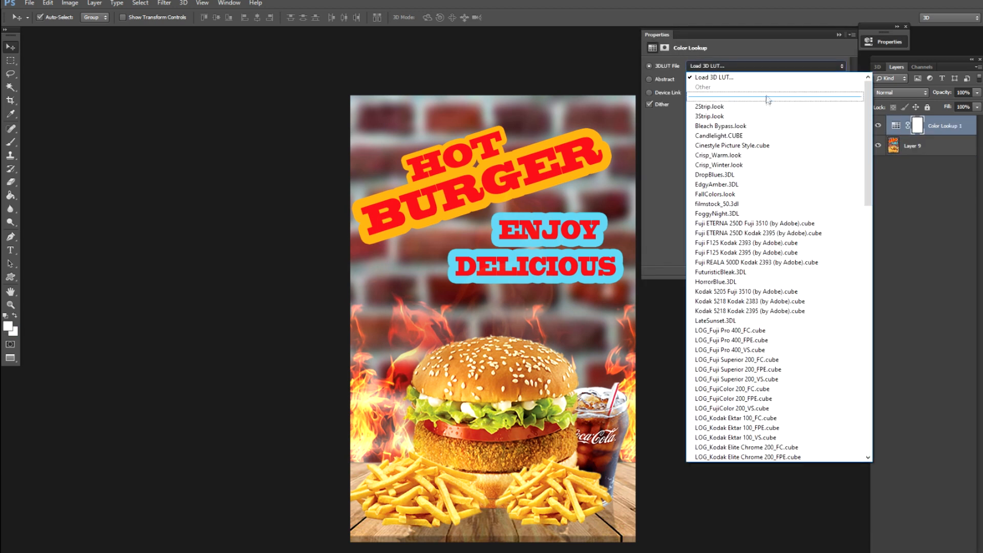
click(766, 106)
key(Down)
key(Down)
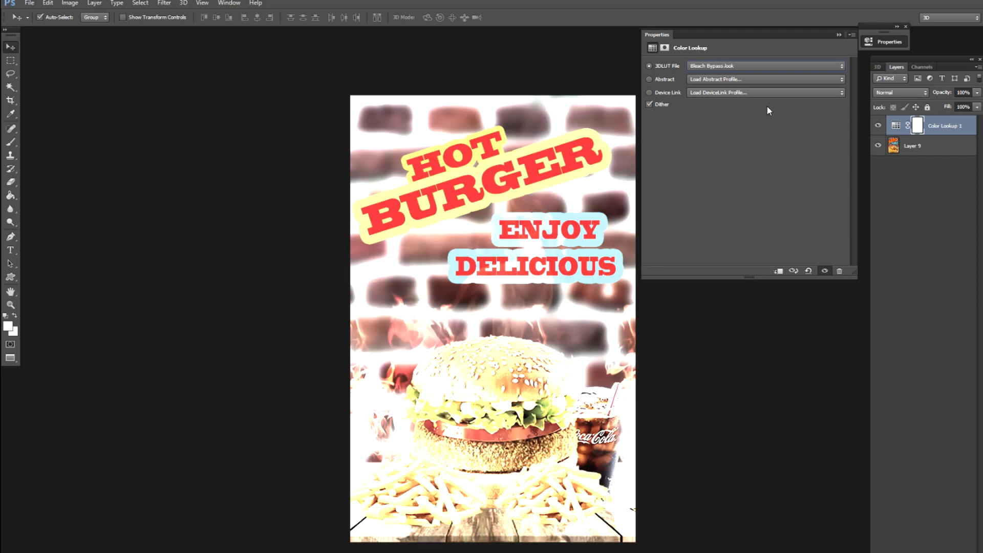
key(Down)
key(Up)
key(Down)
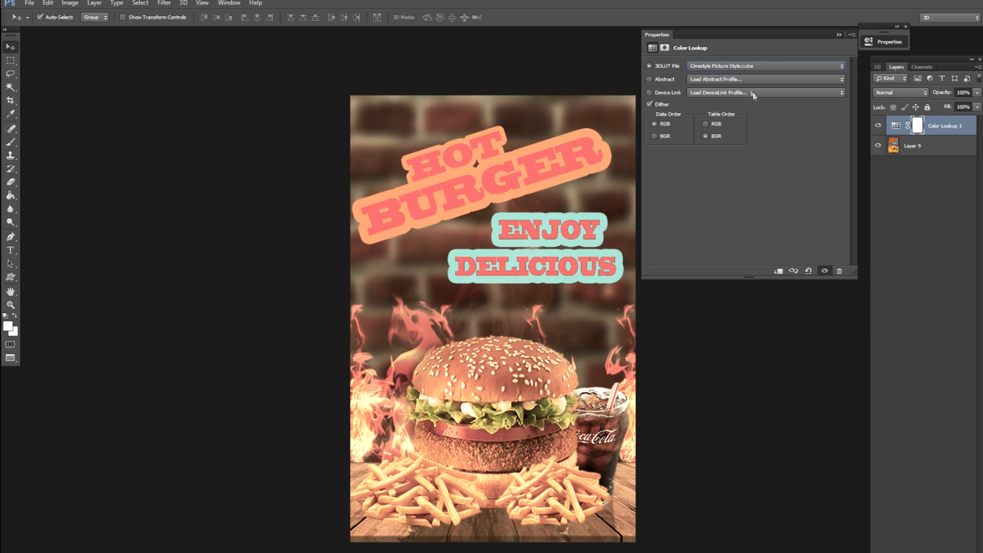
key(Down)
key(Down)
key(Up)
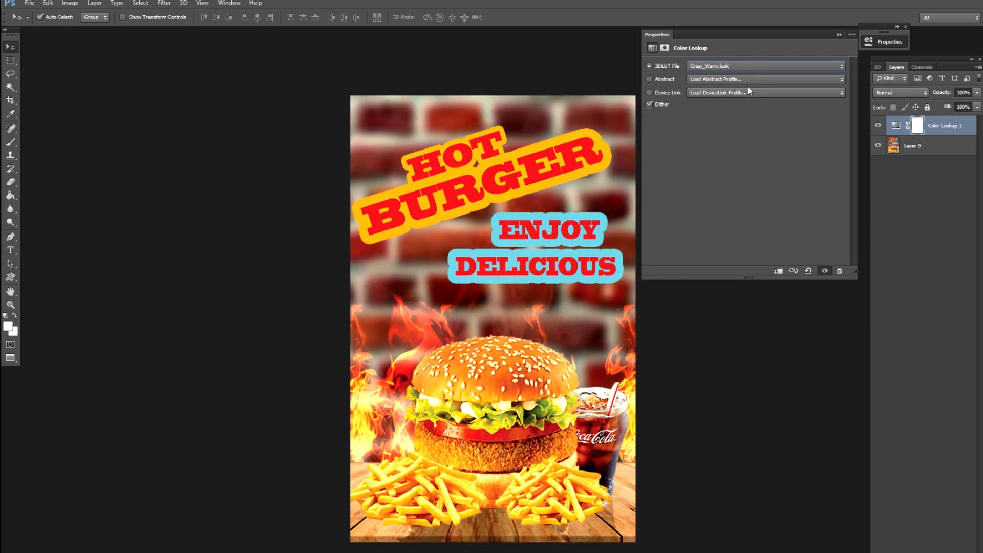
Step: Duplicate the merged poster layer and scale the copy down slightly about its center, leaving an even margin around it
click(591, 340)
key(ctrl+minus)
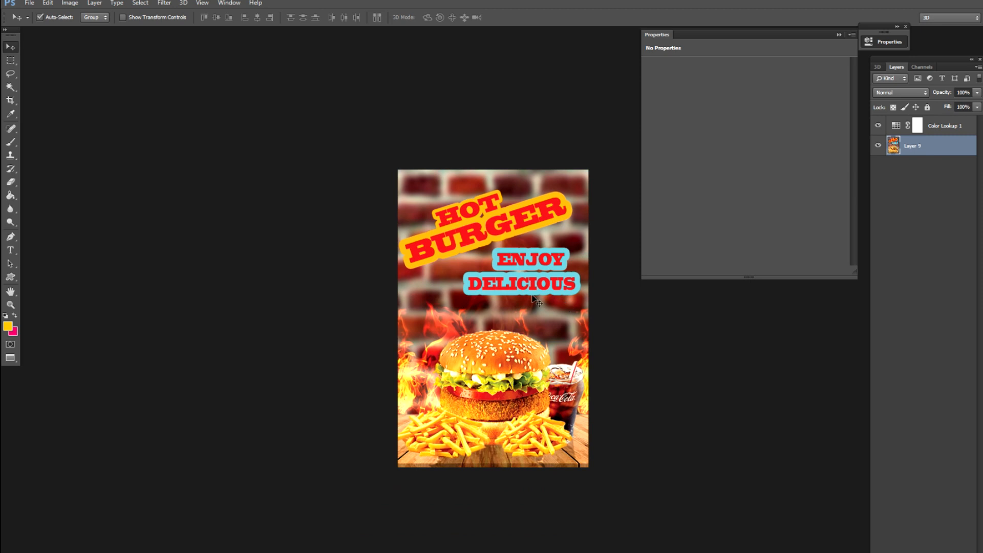
key(ctrl+j)
key(ctrl+t)
drag(589, 169, 580, 186)
key(Return)
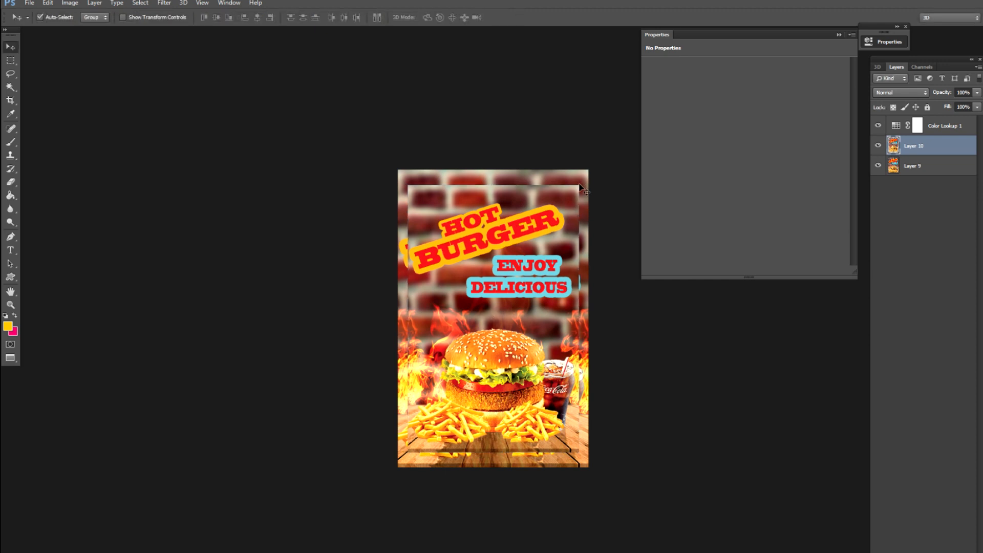
Step: Turn the original poster layer beneath the scaled copy white by setting its Hue/Saturation lightness to +100
click(900, 166)
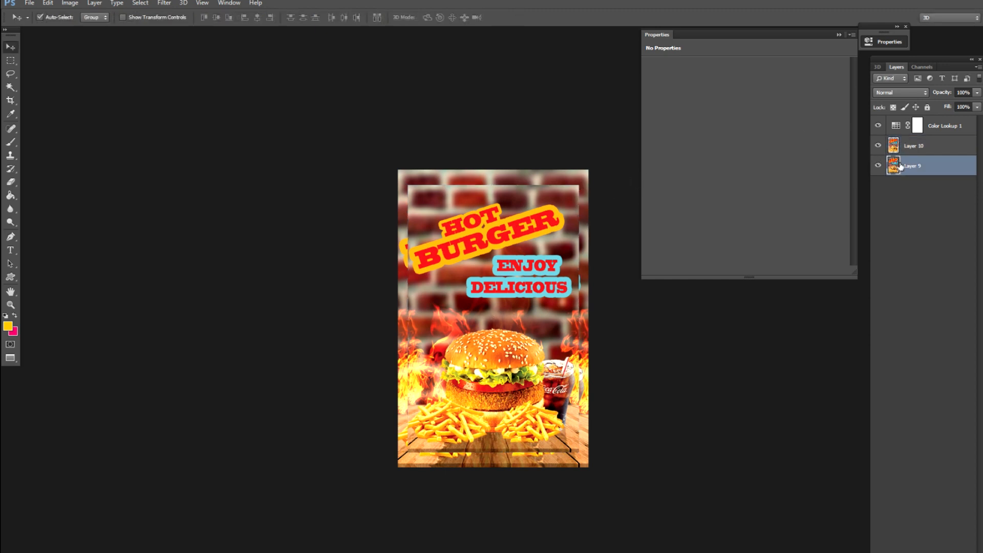
key(ctrl+u)
drag(825, 314, 951, 320)
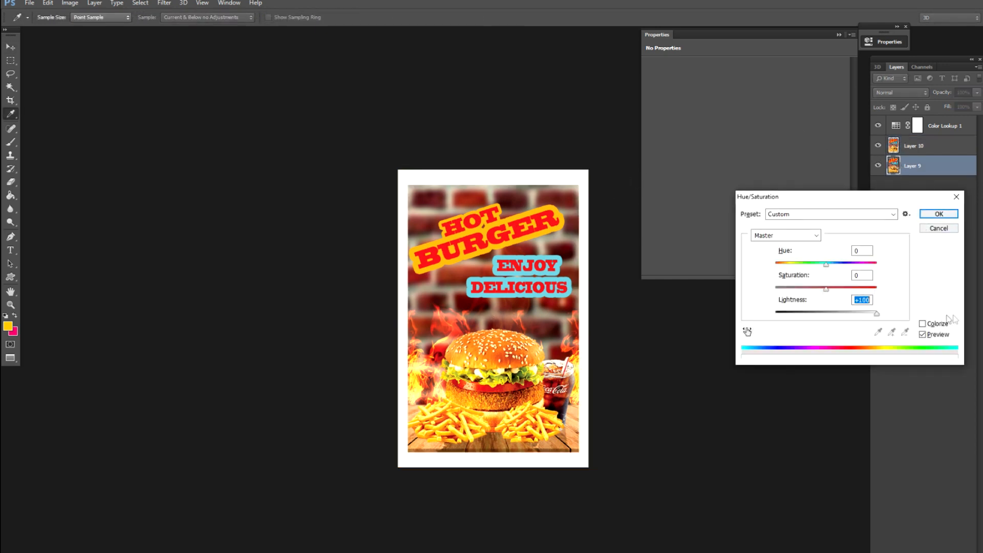
key(Return)
key(v)
key(ctrl+plus)
Step: Merge all visible layers, including the Color Lookup adjustment, into one and collapse the adjustment properties
click(514, 326)
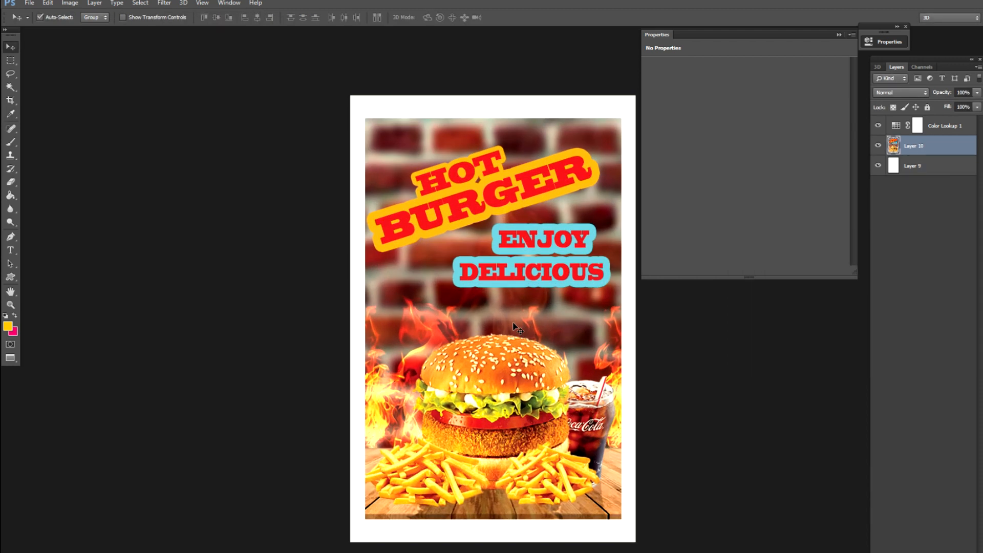
key(ctrl+shift+e)
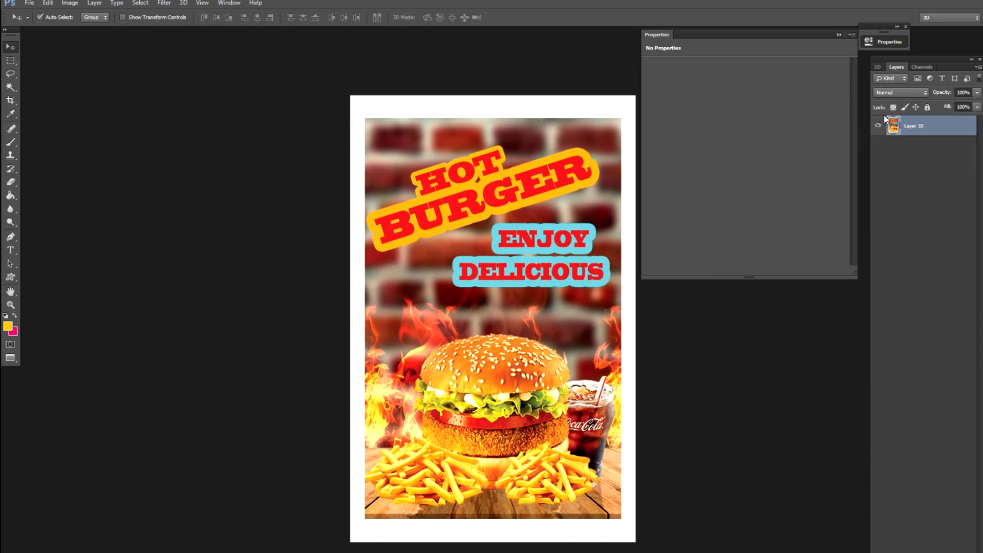
click(839, 35)
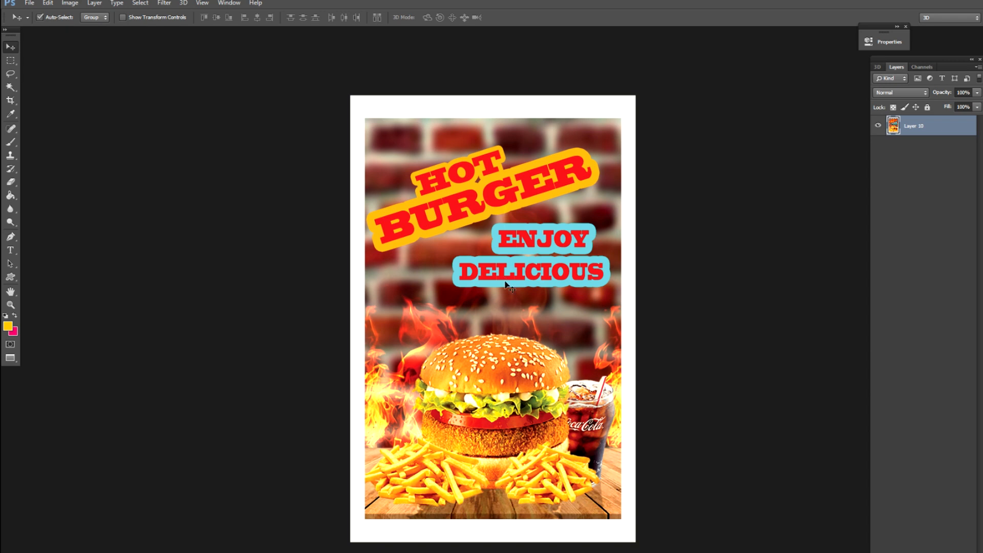
Step: Darken the merged poster with Levels, setting the black input to 25 and the midtone input to about 0.81
key(ctrl+l)
drag(851, 263, 874, 263)
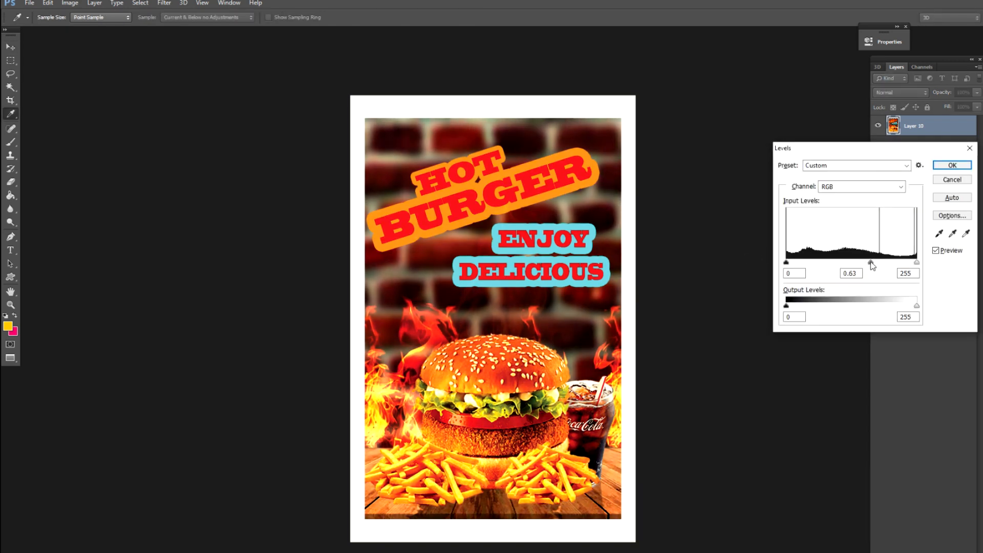
drag(787, 262, 800, 267)
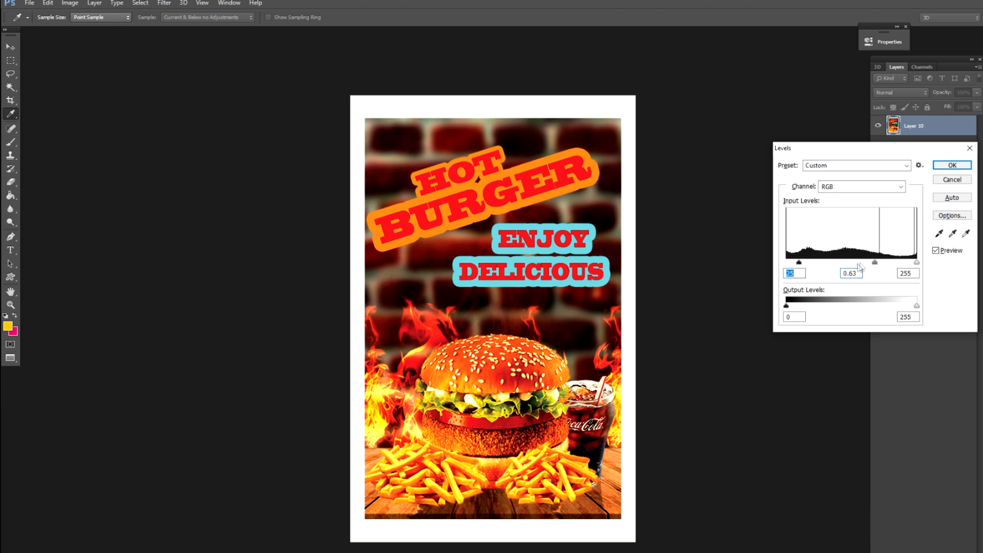
drag(874, 264, 863, 264)
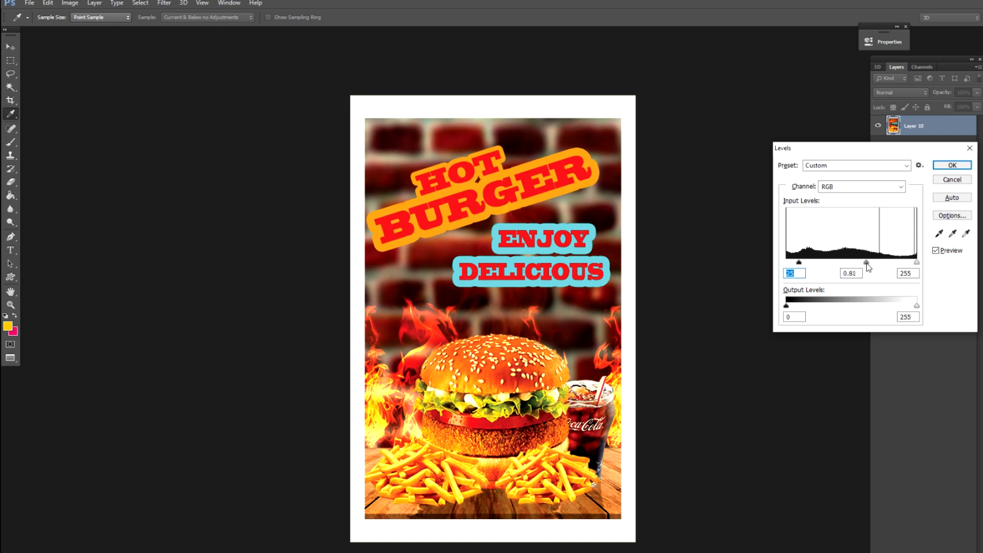
key(Return)
key(v)
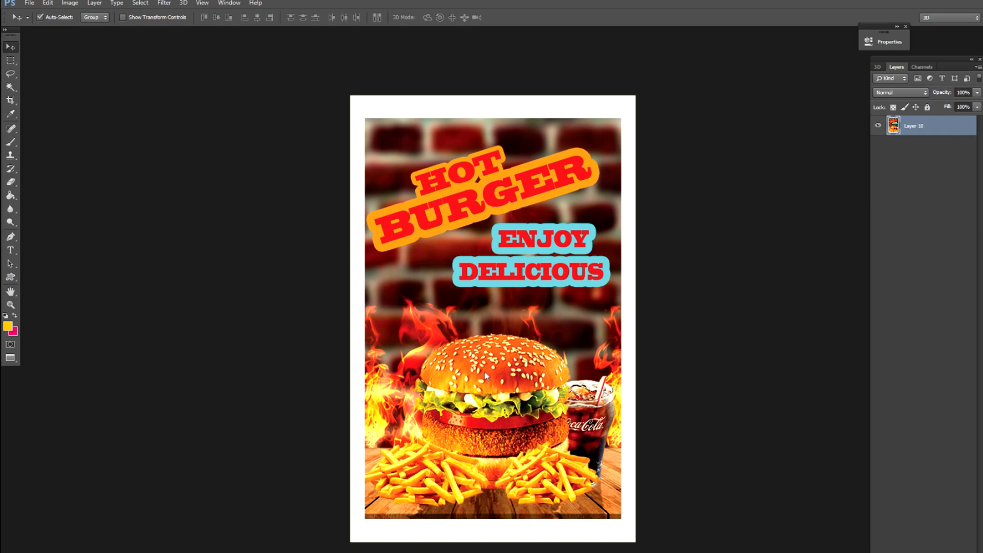